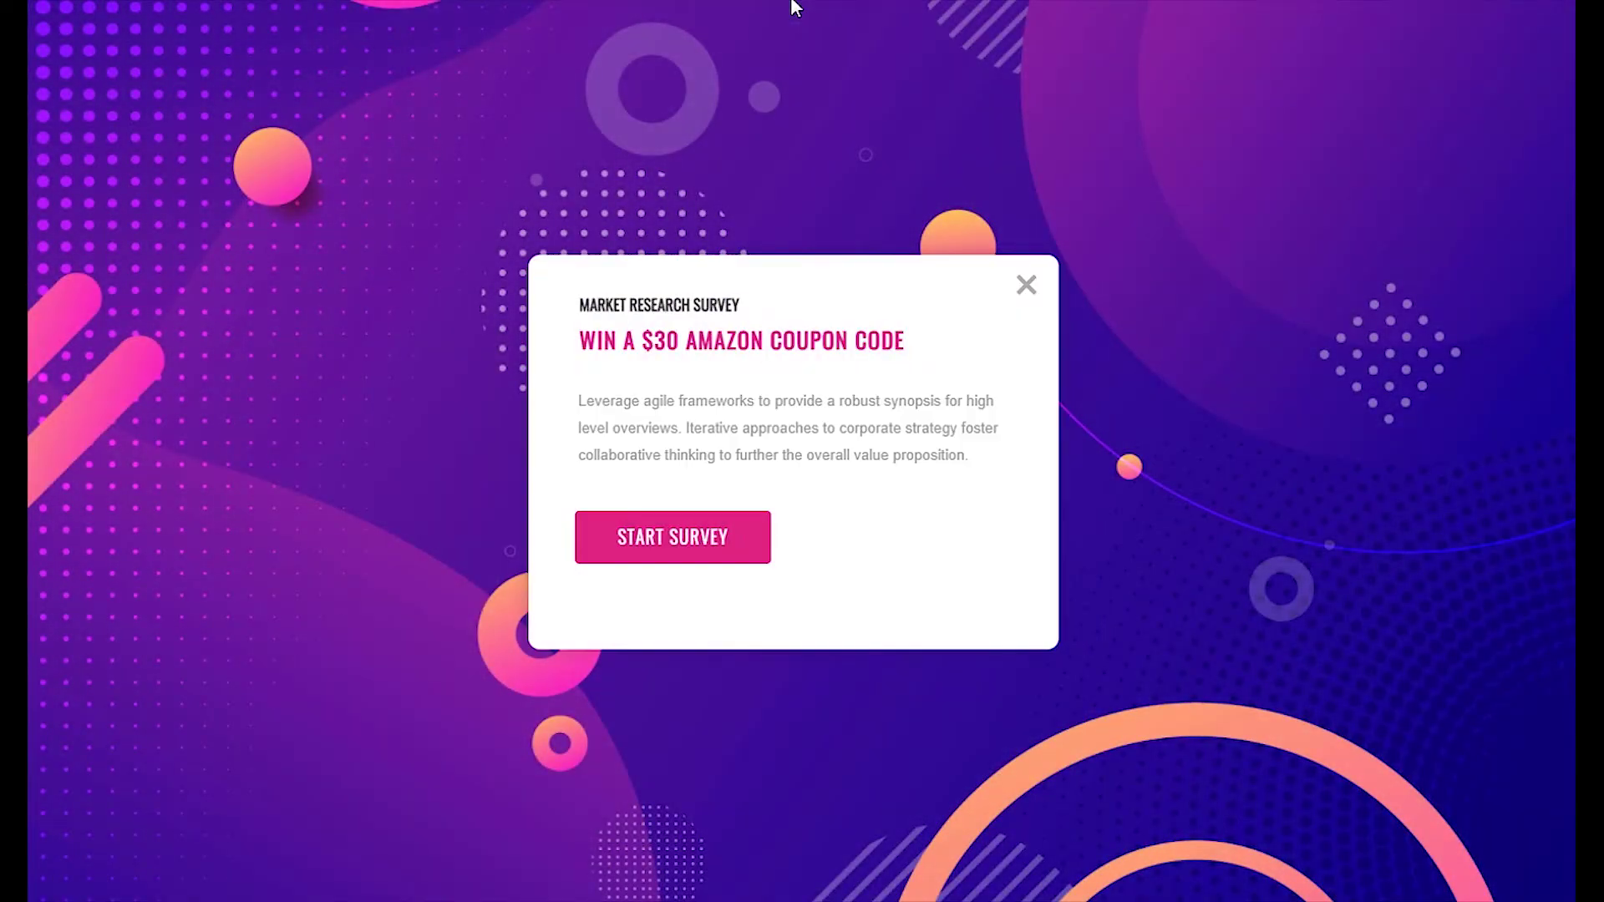
- Answer the live survey's recommend question and rate satisfaction as Somewhat Satisfied
click(713, 537)
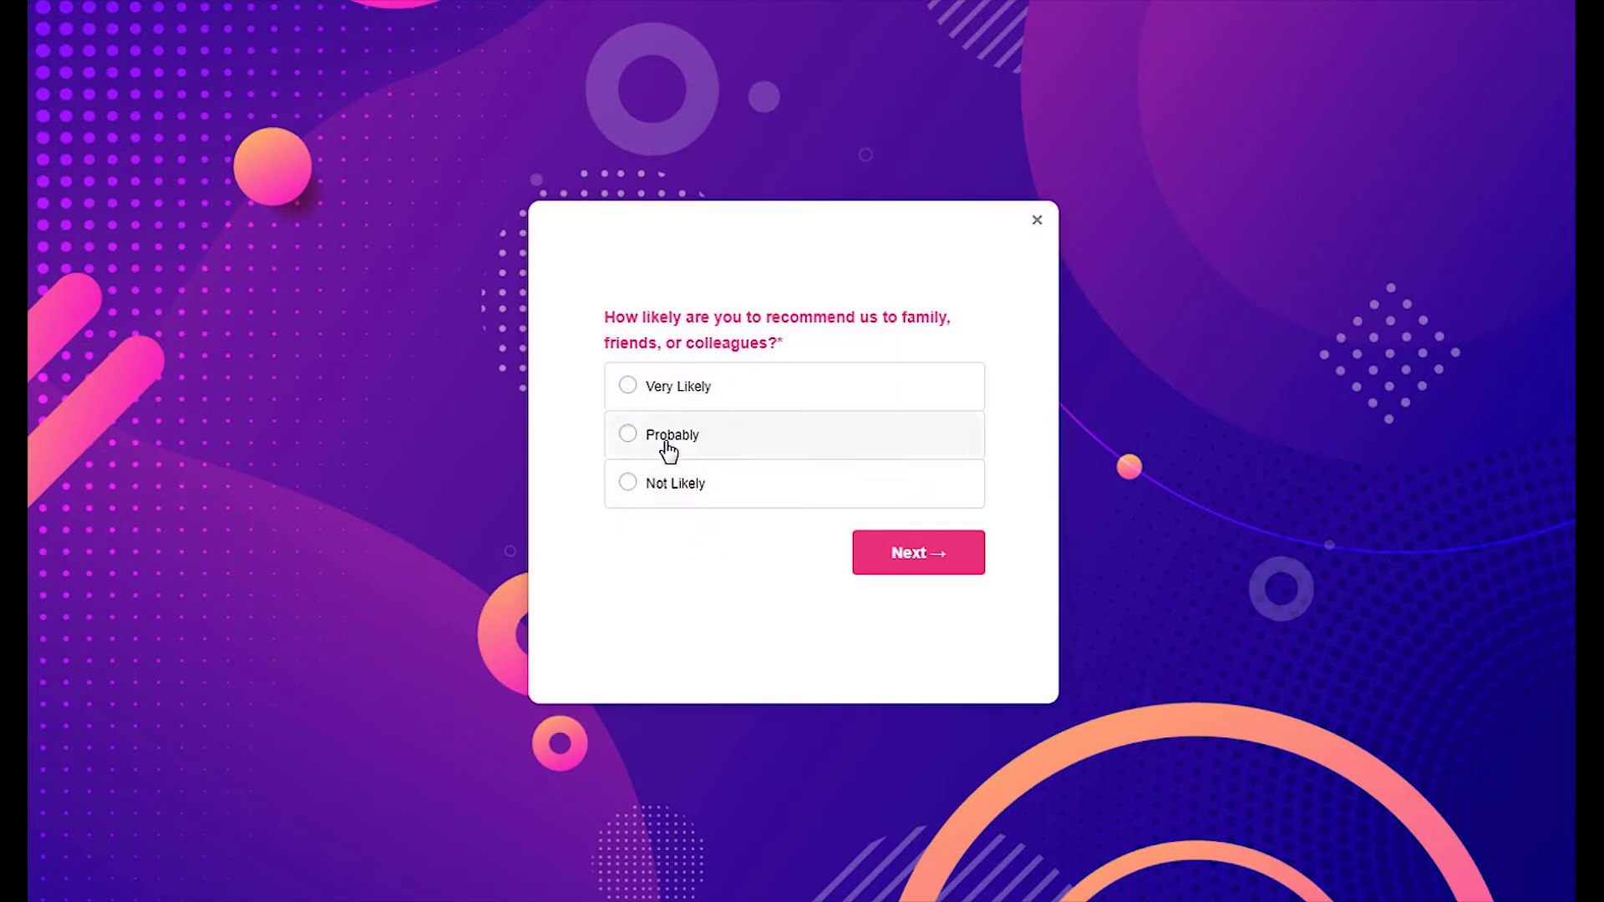
click(668, 386)
click(894, 553)
click(681, 434)
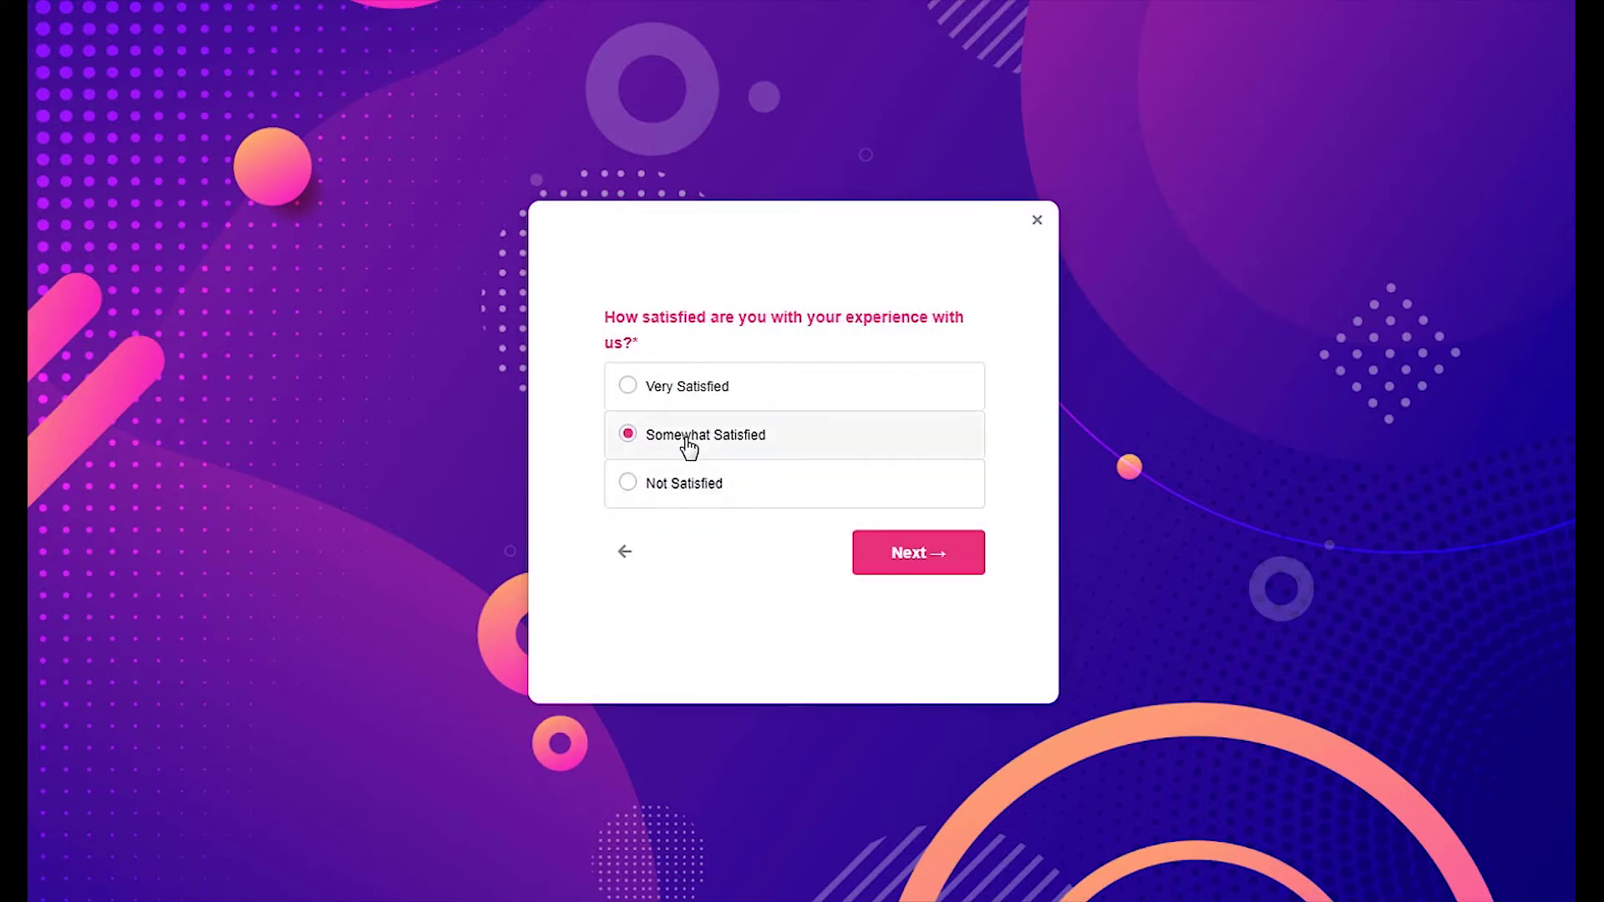
click(917, 559)
- Enter a full name and e-mail, submit the survey, and open the new-campaign options
click(705, 358)
text(John Doe)
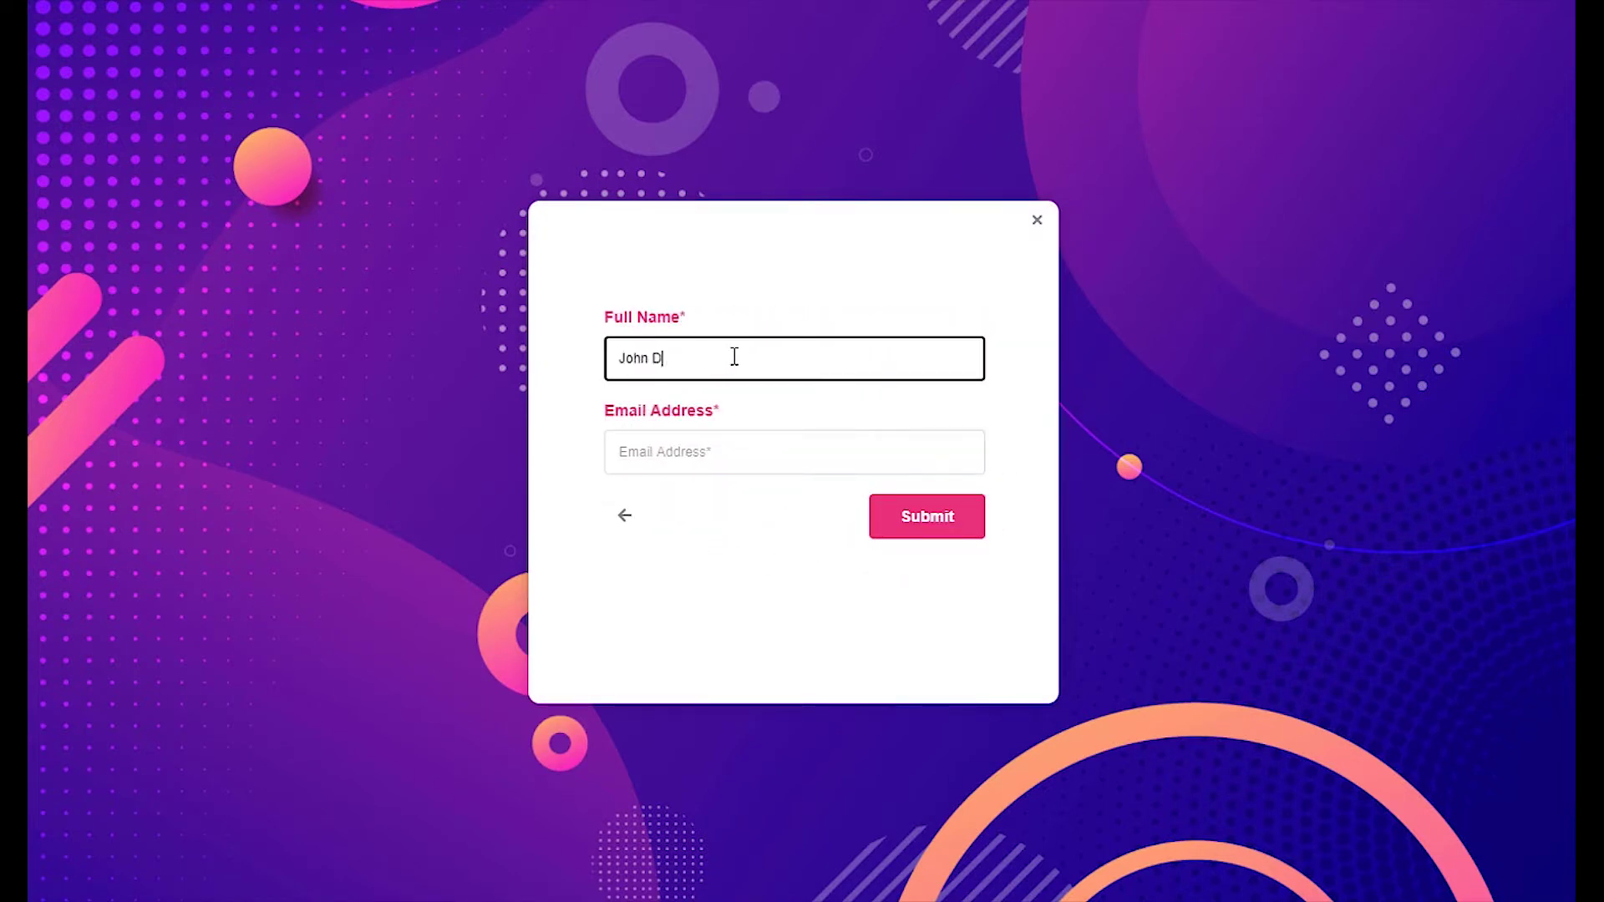
key(Tab)
text(johndoe@gmail.com)
click(899, 516)
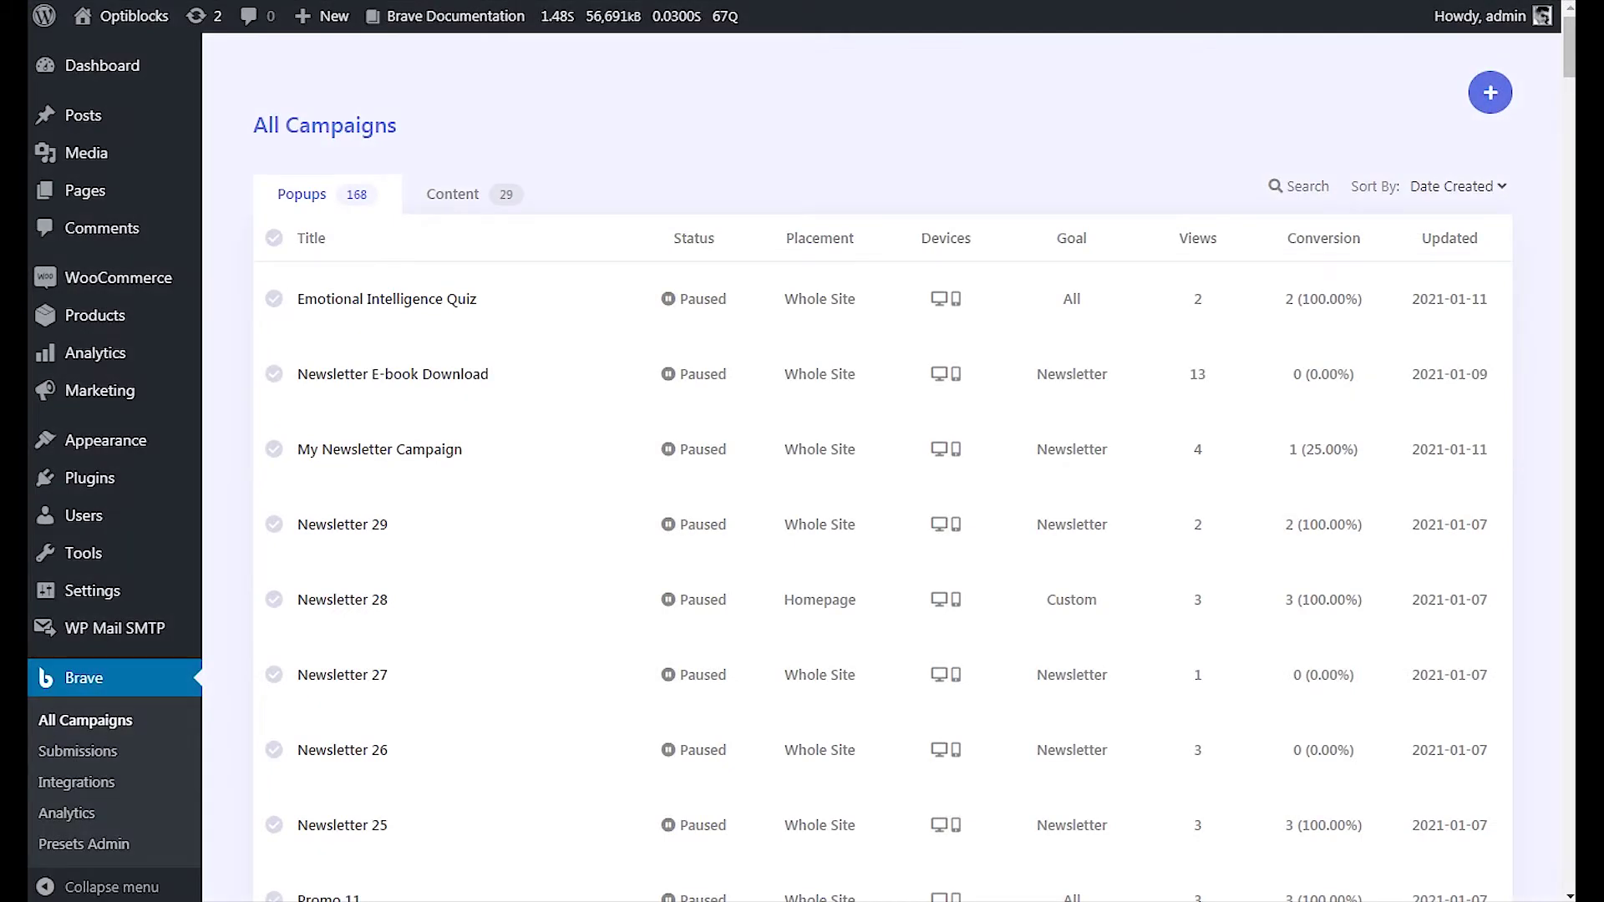
click(1506, 101)
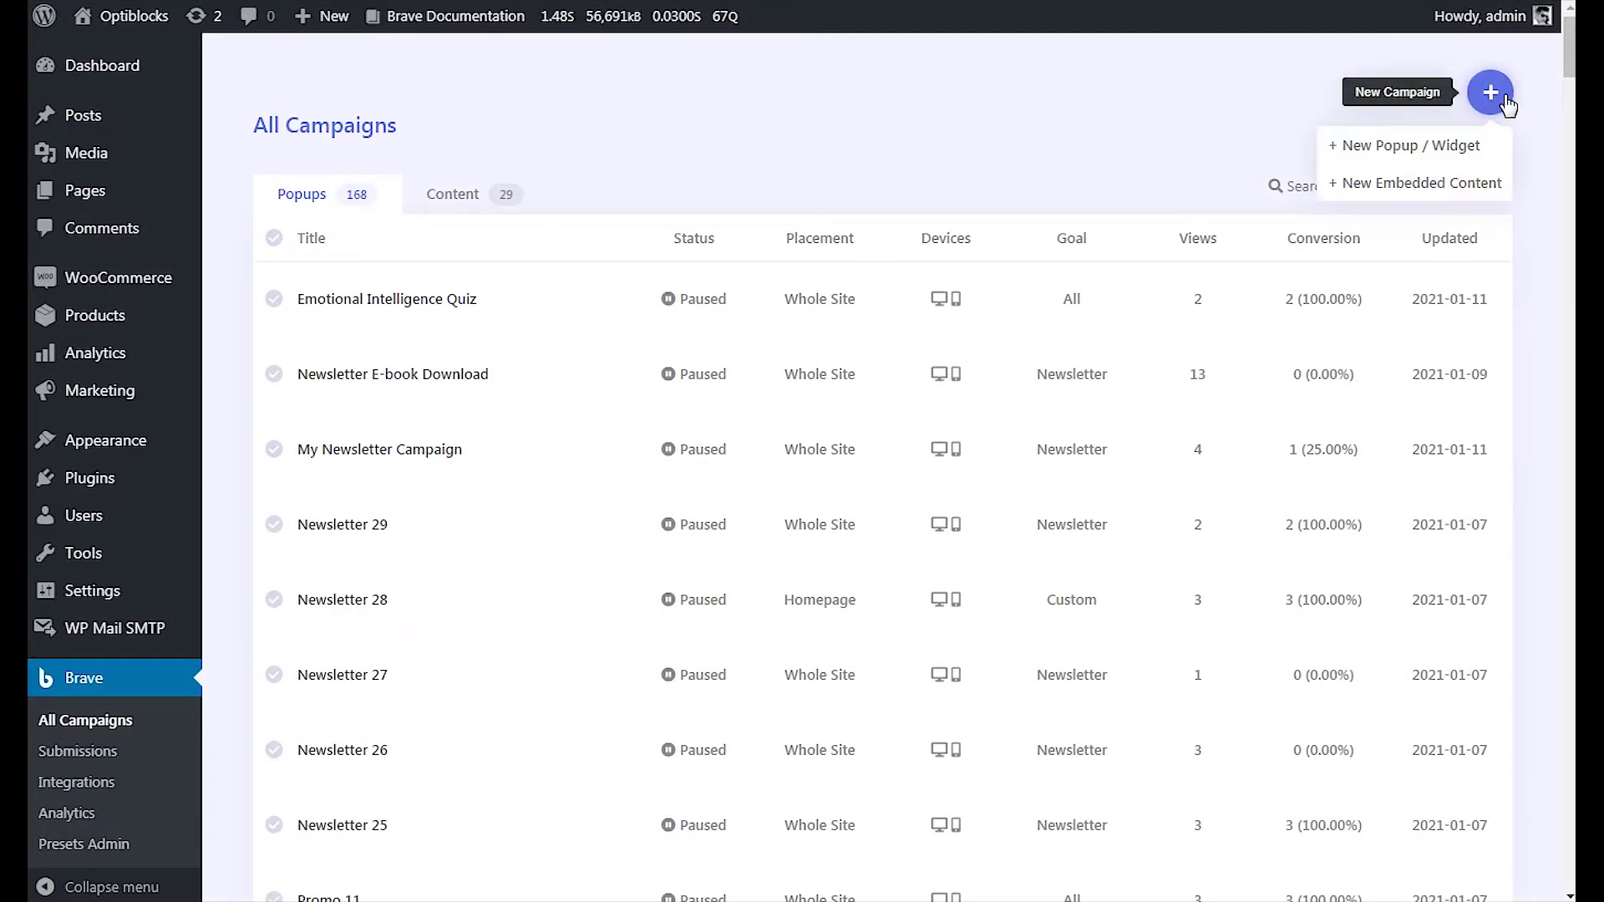
- Create a popup titled 'My Survey' from the purple market research survey template
click(1481, 156)
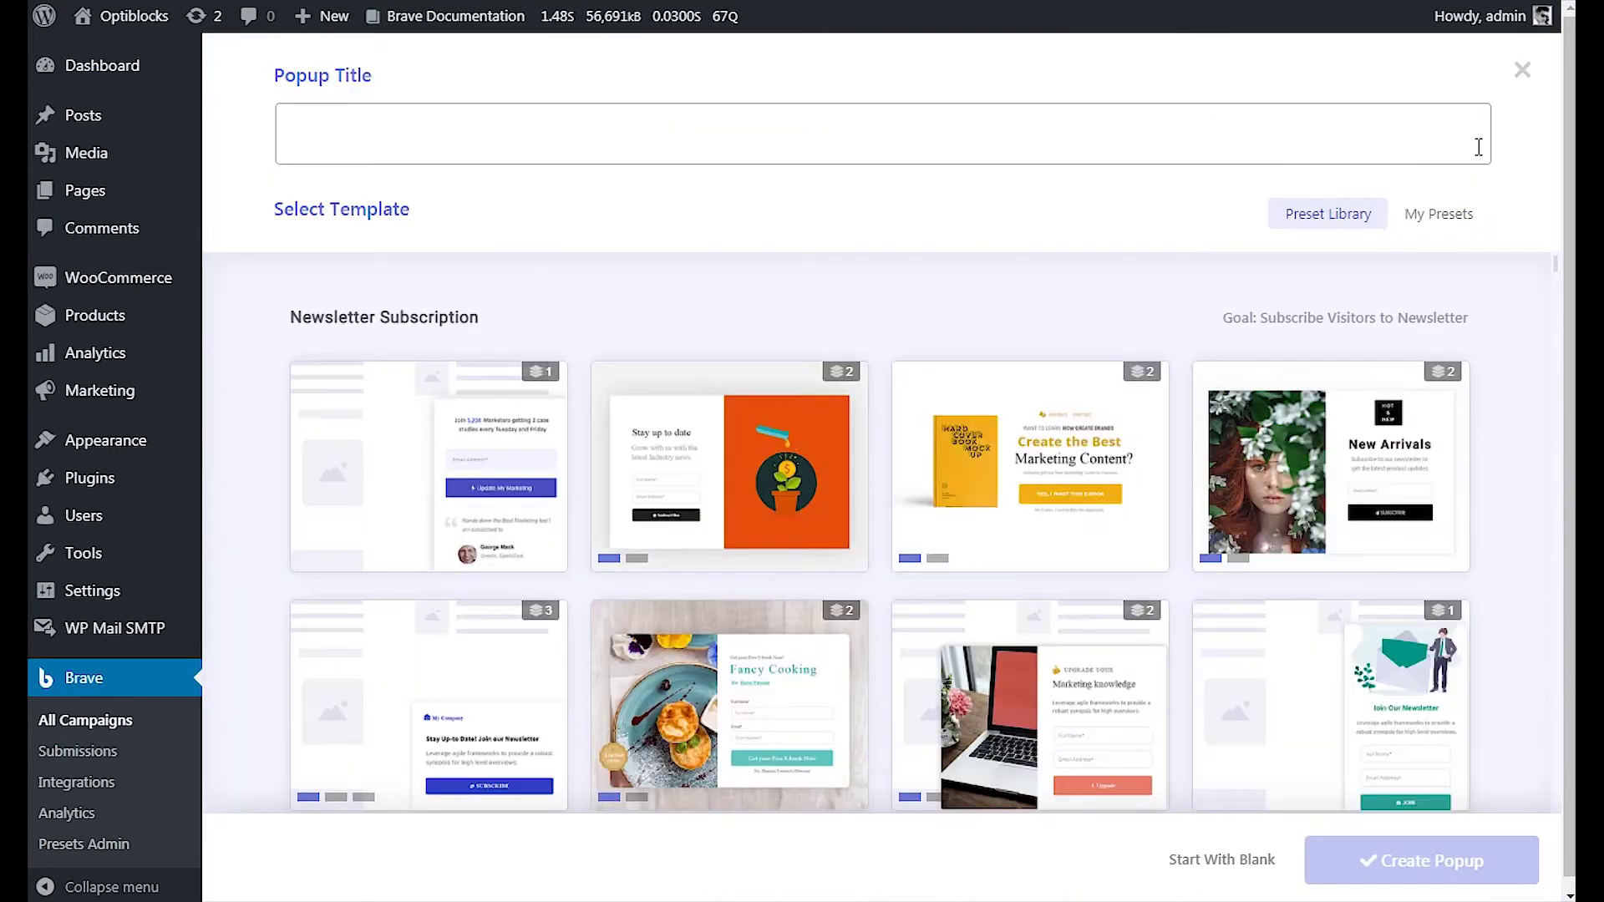
text(My Survey)
scroll(1488, 376, down, 10)
scroll(1488, 382, down, 15)
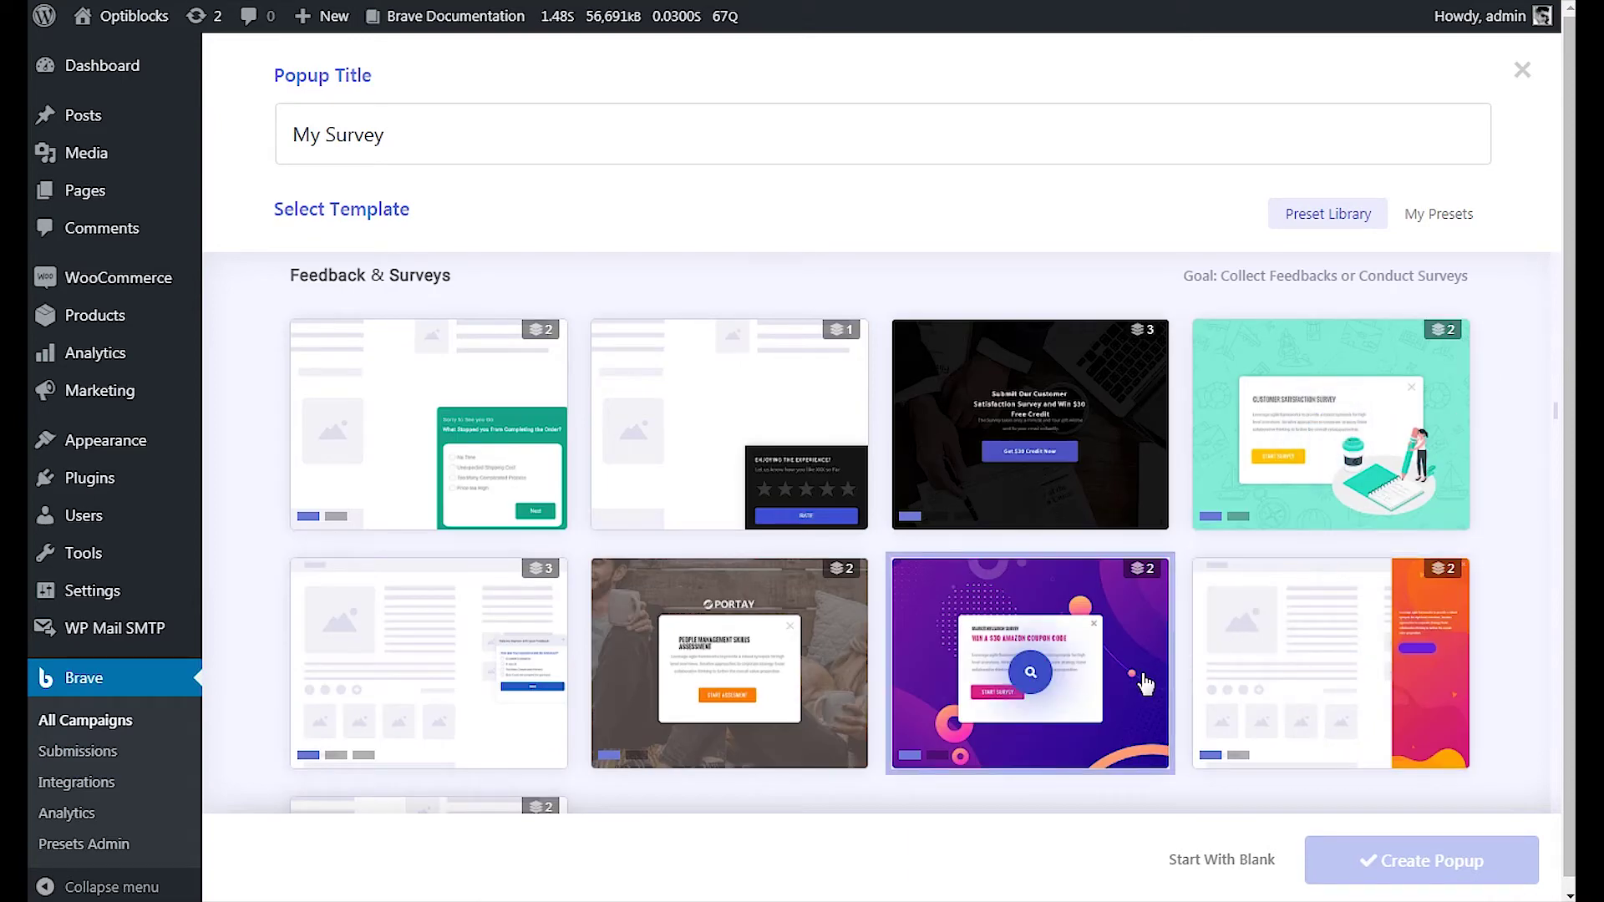
click(1144, 683)
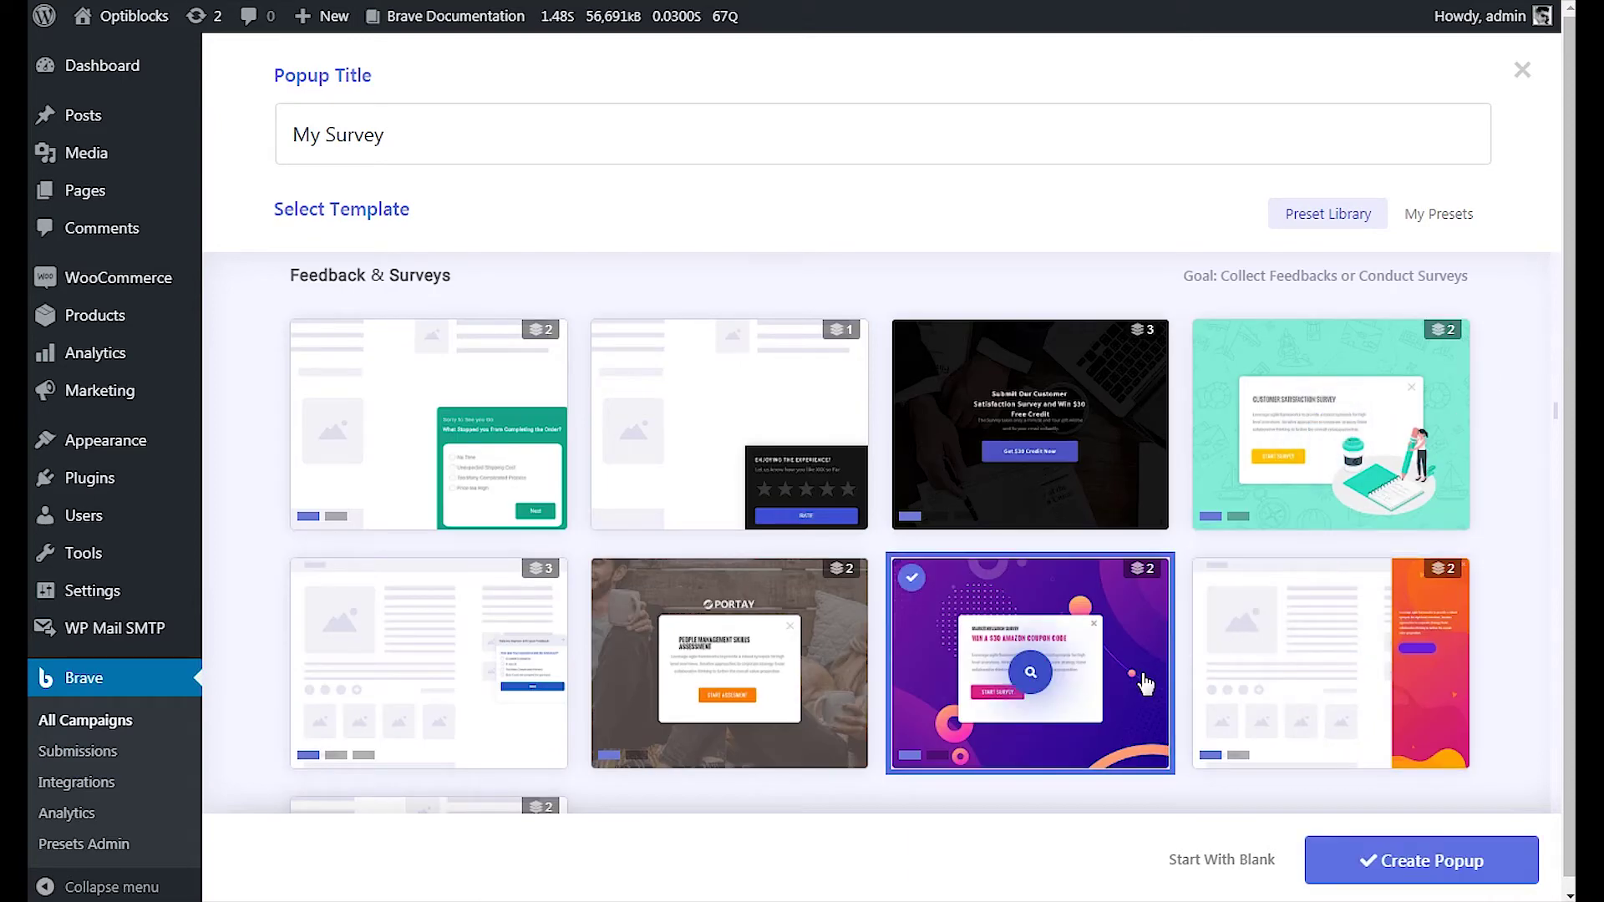
click(1329, 858)
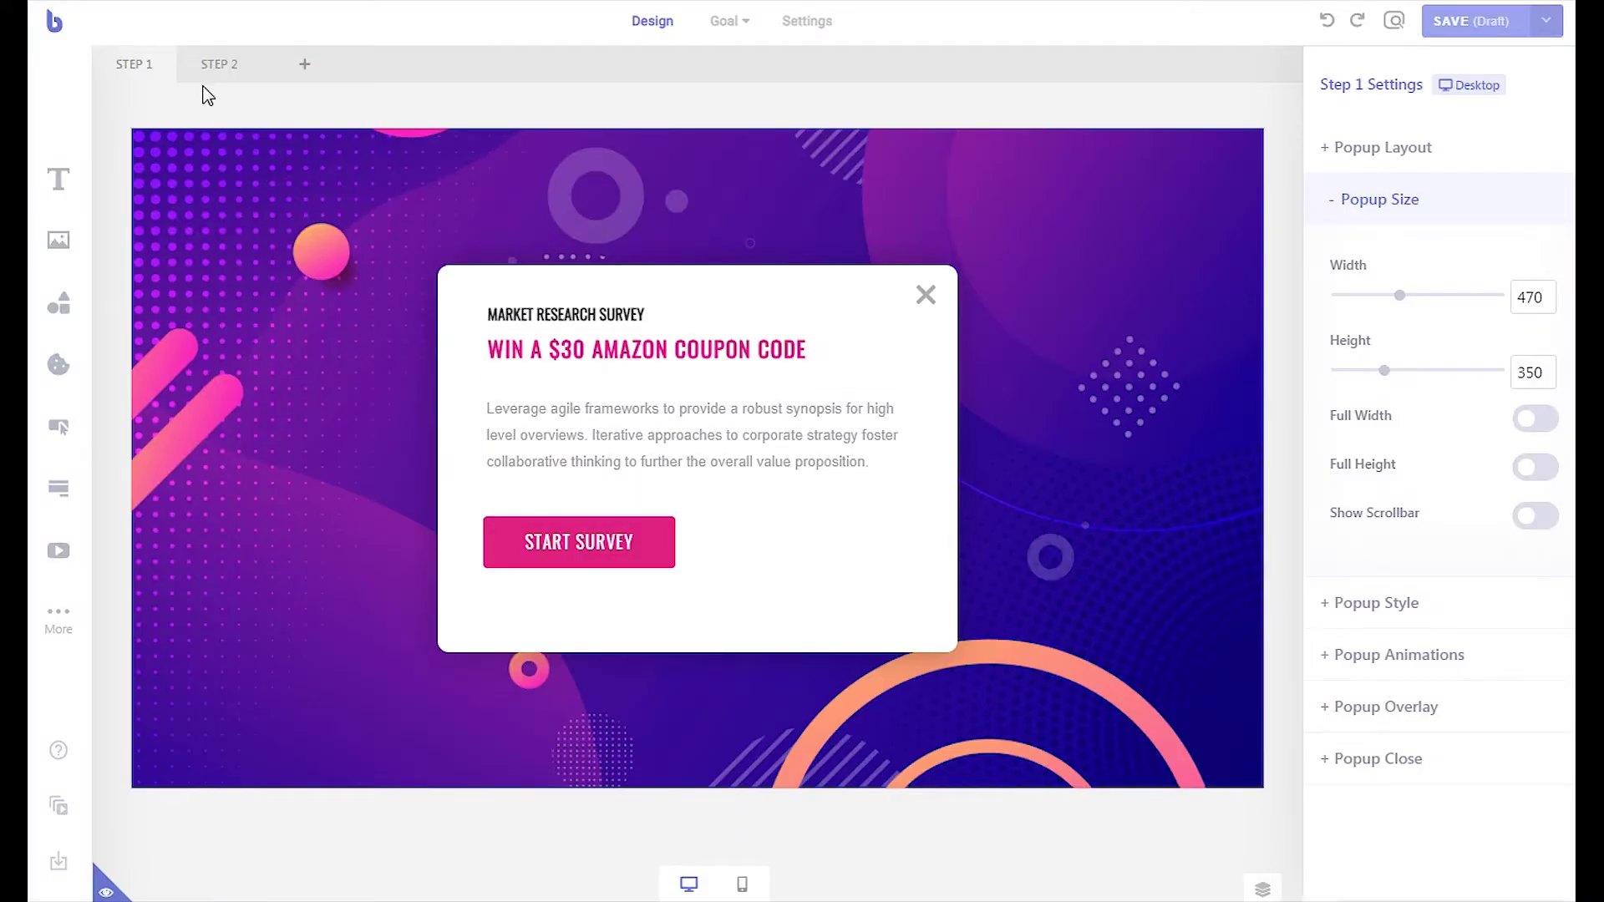
- Switch to Step 2 and bring up the actions for its survey form
click(202, 79)
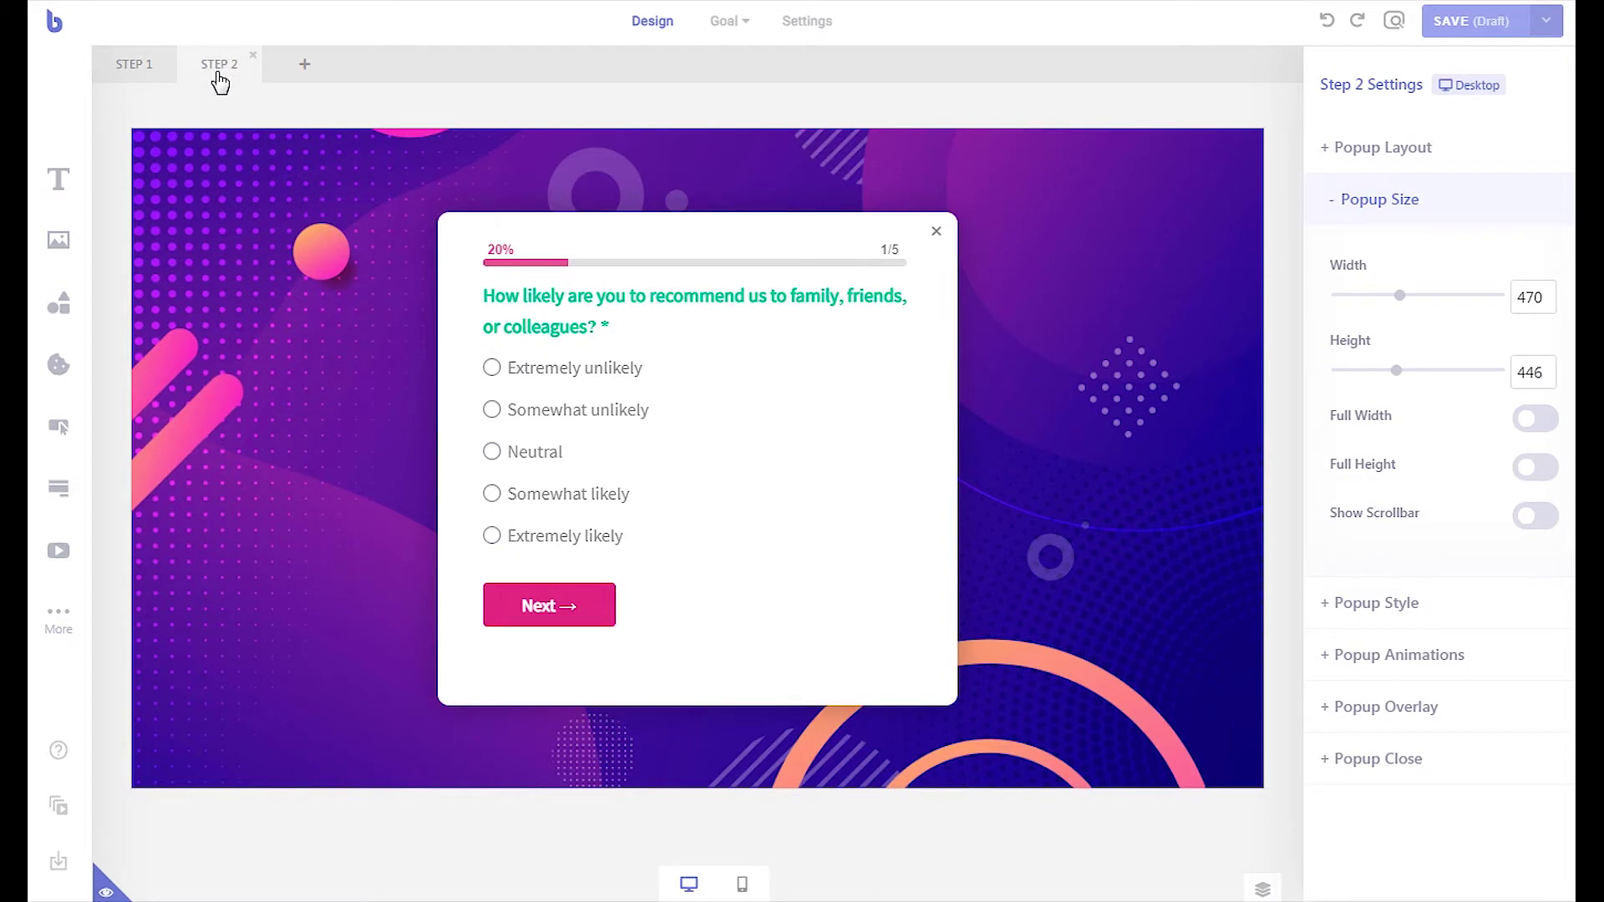
right_click(551, 413)
- Remove the old survey form, drop in a new Full Name/Email form, and enlarge it
click(647, 573)
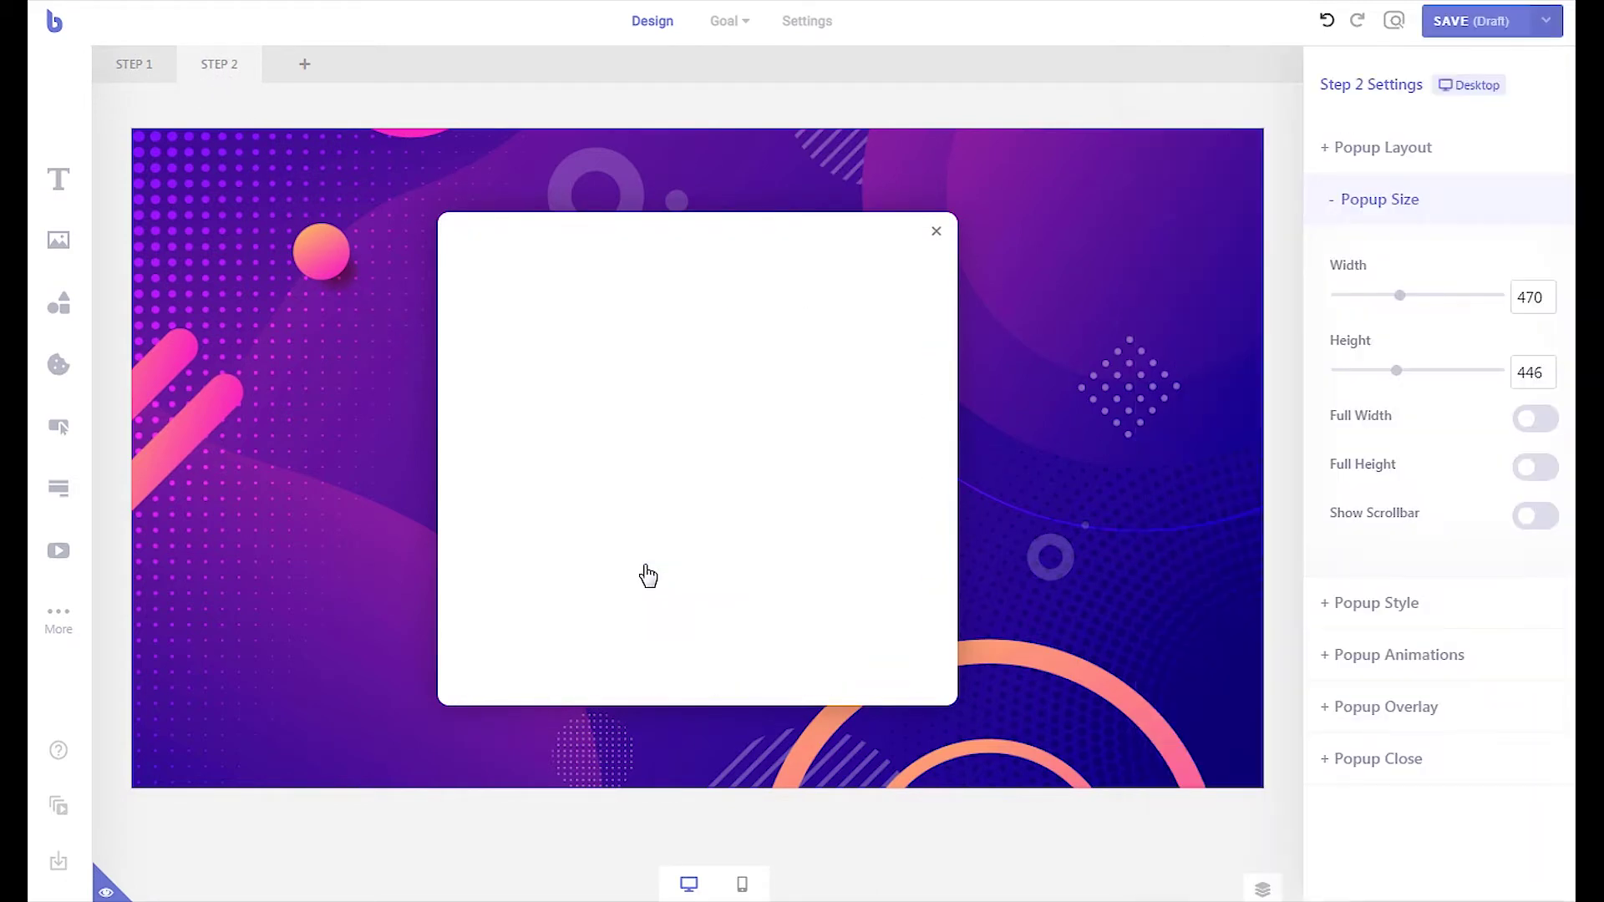
drag(58, 505, 573, 330)
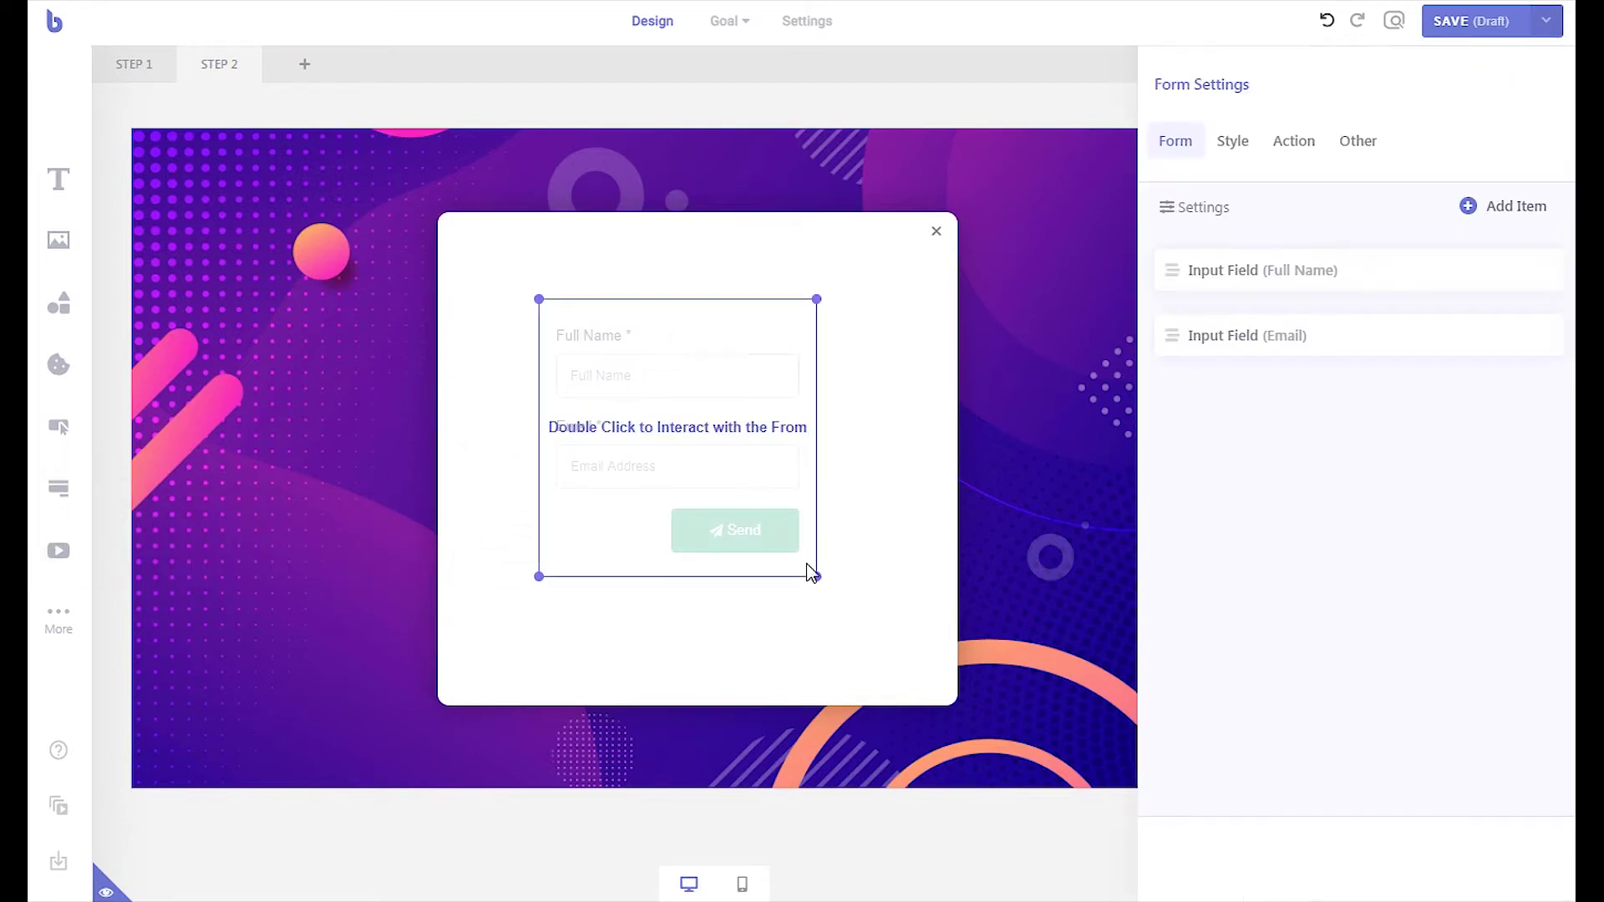
drag(816, 575, 860, 616)
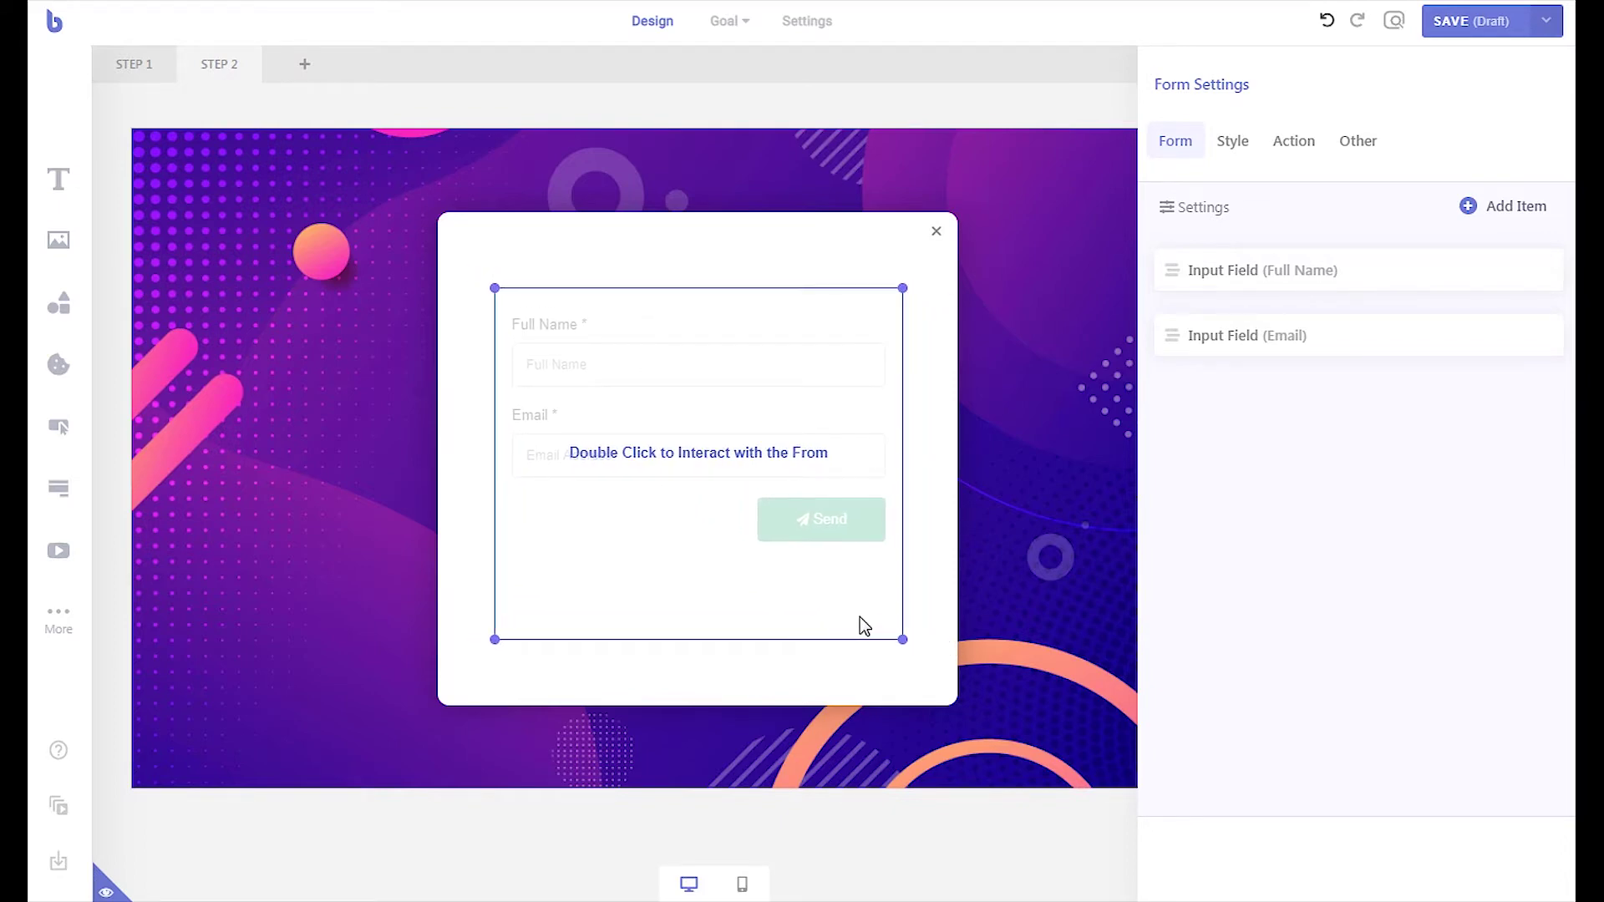
- Make form labels bold 14px pink and set the progress bar colour to pink
click(1233, 144)
click(1549, 410)
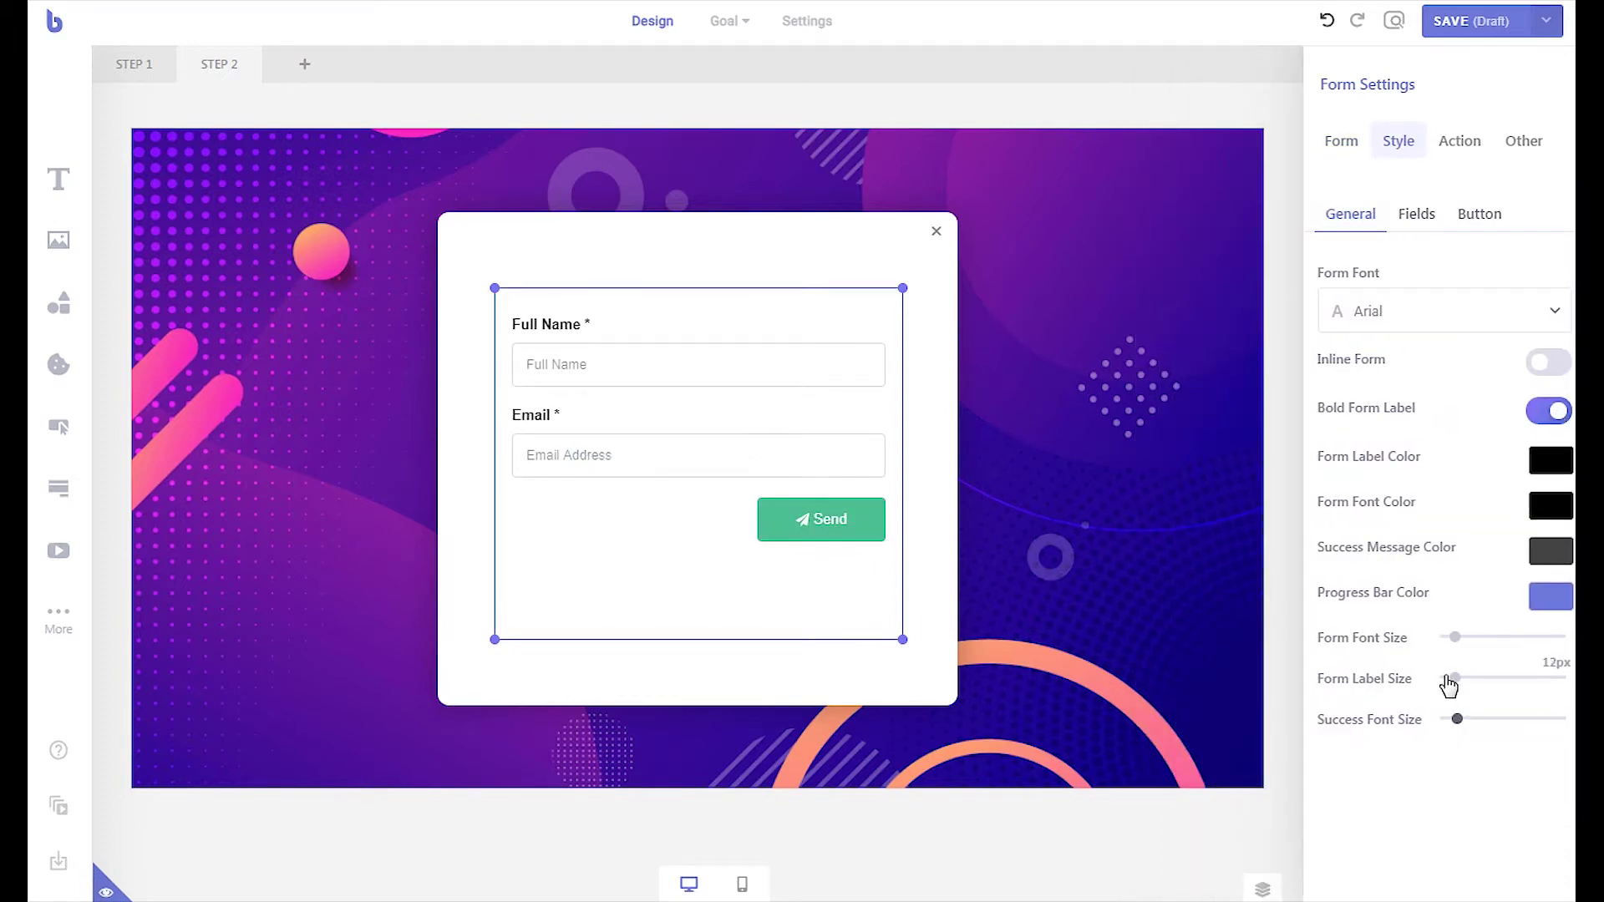
drag(1452, 680, 1456, 685)
click(1551, 596)
click(1472, 642)
triple_click(1363, 755)
key(ctrl+c)
click(1551, 461)
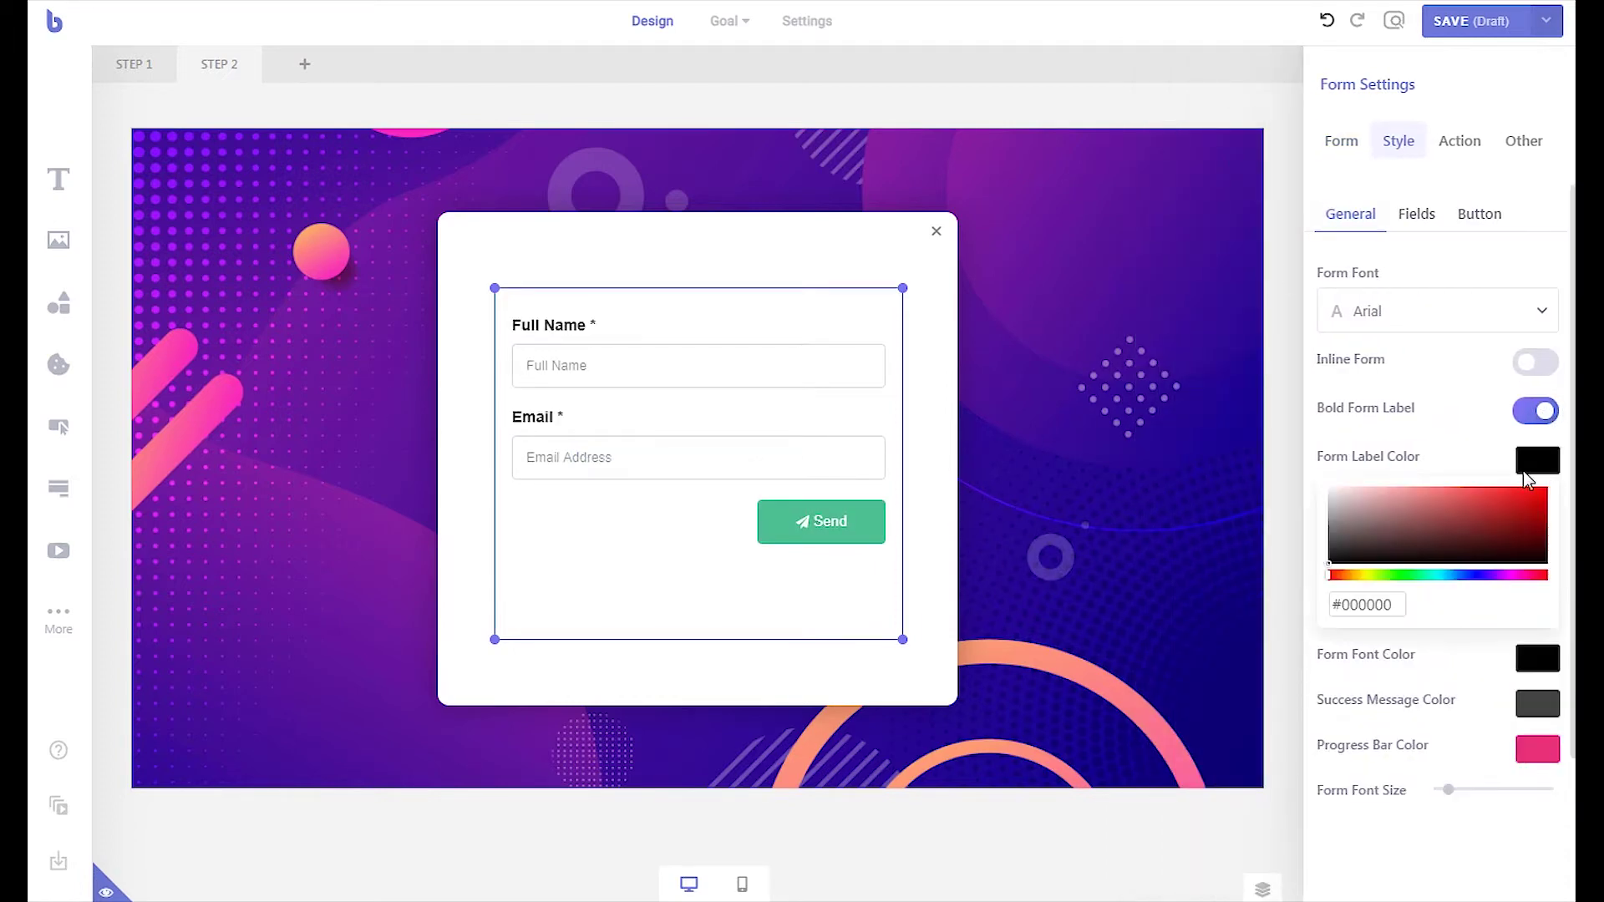
triple_click(1363, 606)
key(ctrl+v)
click(1480, 214)
- Give the button a pink background, no icon, and bold 'Submit' text at size 14
click(1537, 458)
key(ctrl+v)
click(1497, 501)
triple_click(1382, 305)
text(Submit)
click(1536, 765)
triple_click(1536, 596)
text(14)
click(1355, 151)
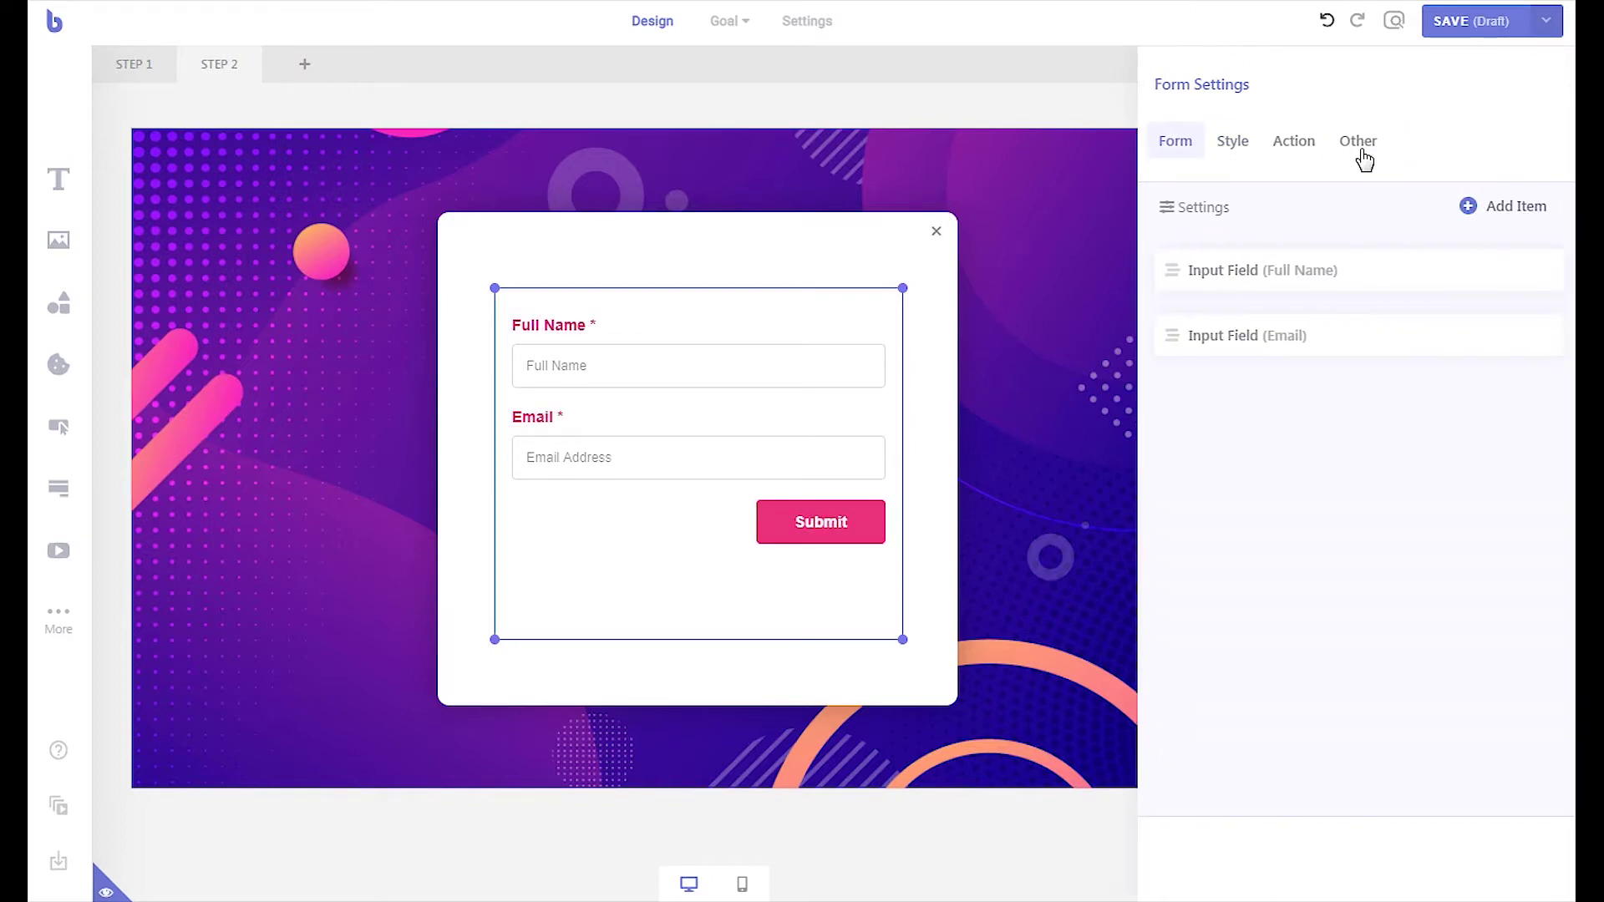
- Delete the Email and Full Name input fields, confirming each removal
click(1342, 345)
click(1535, 659)
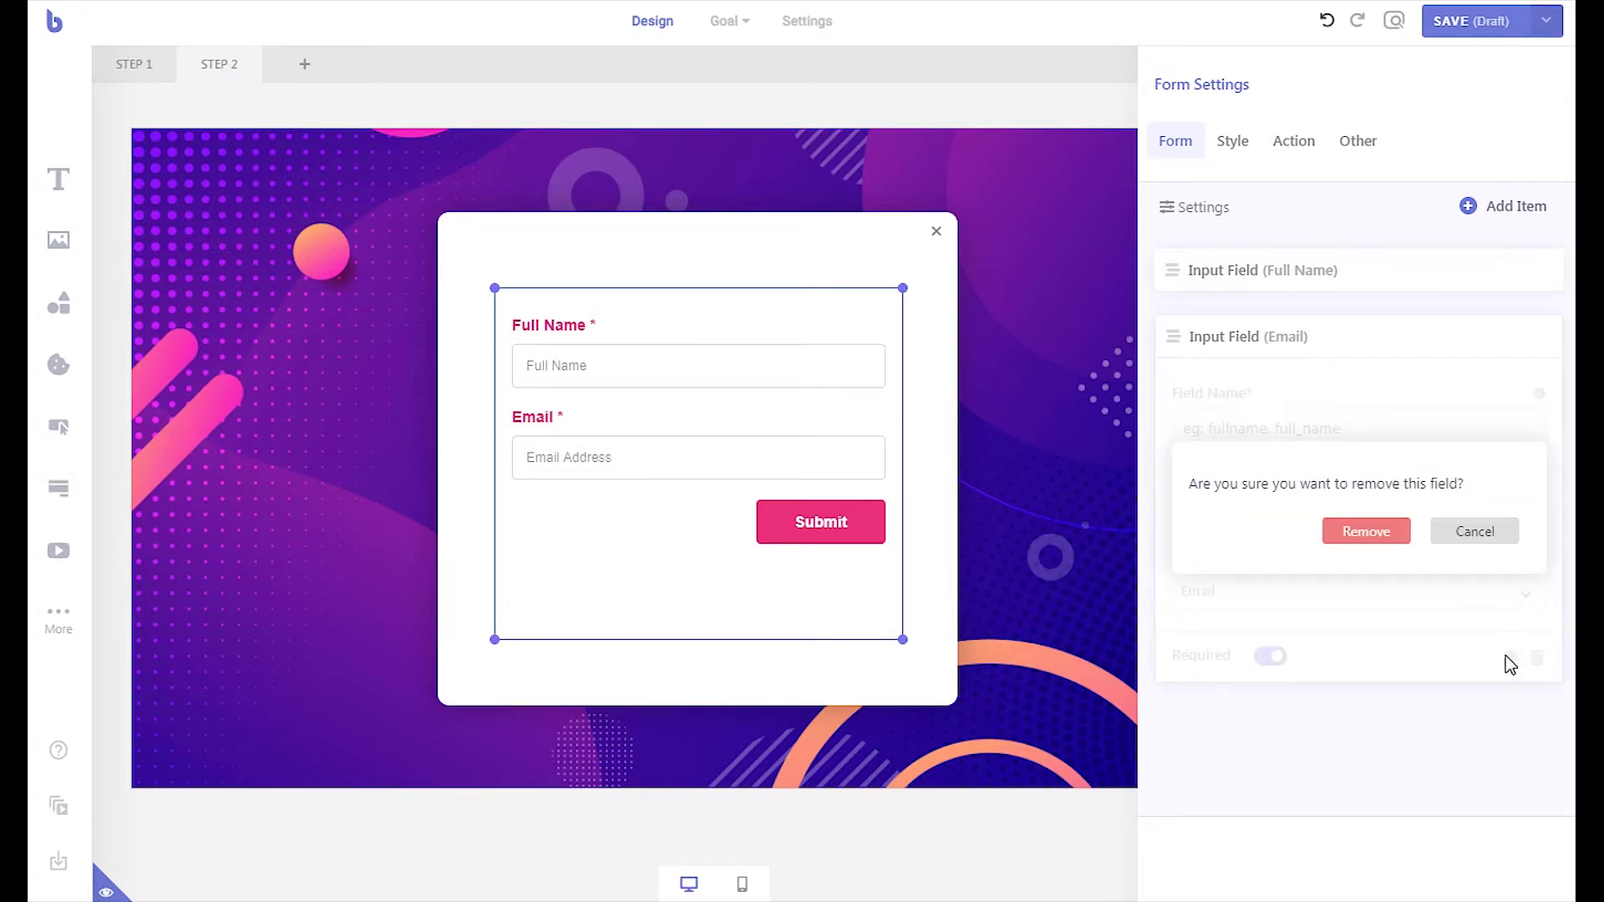
click(1380, 540)
click(1361, 281)
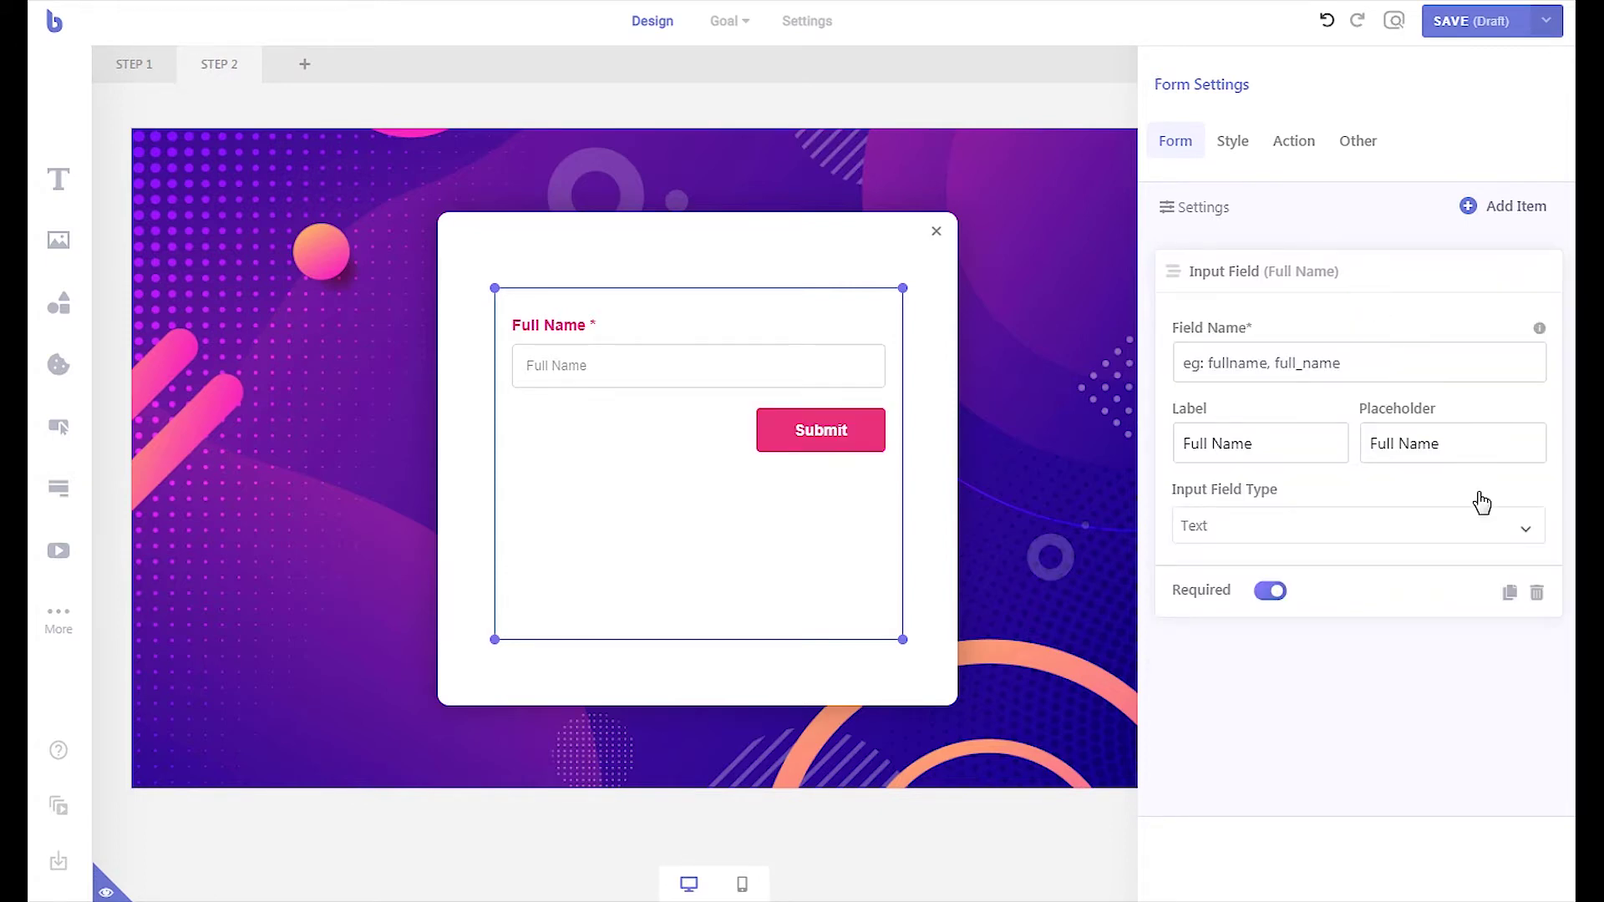
click(1537, 593)
click(1373, 470)
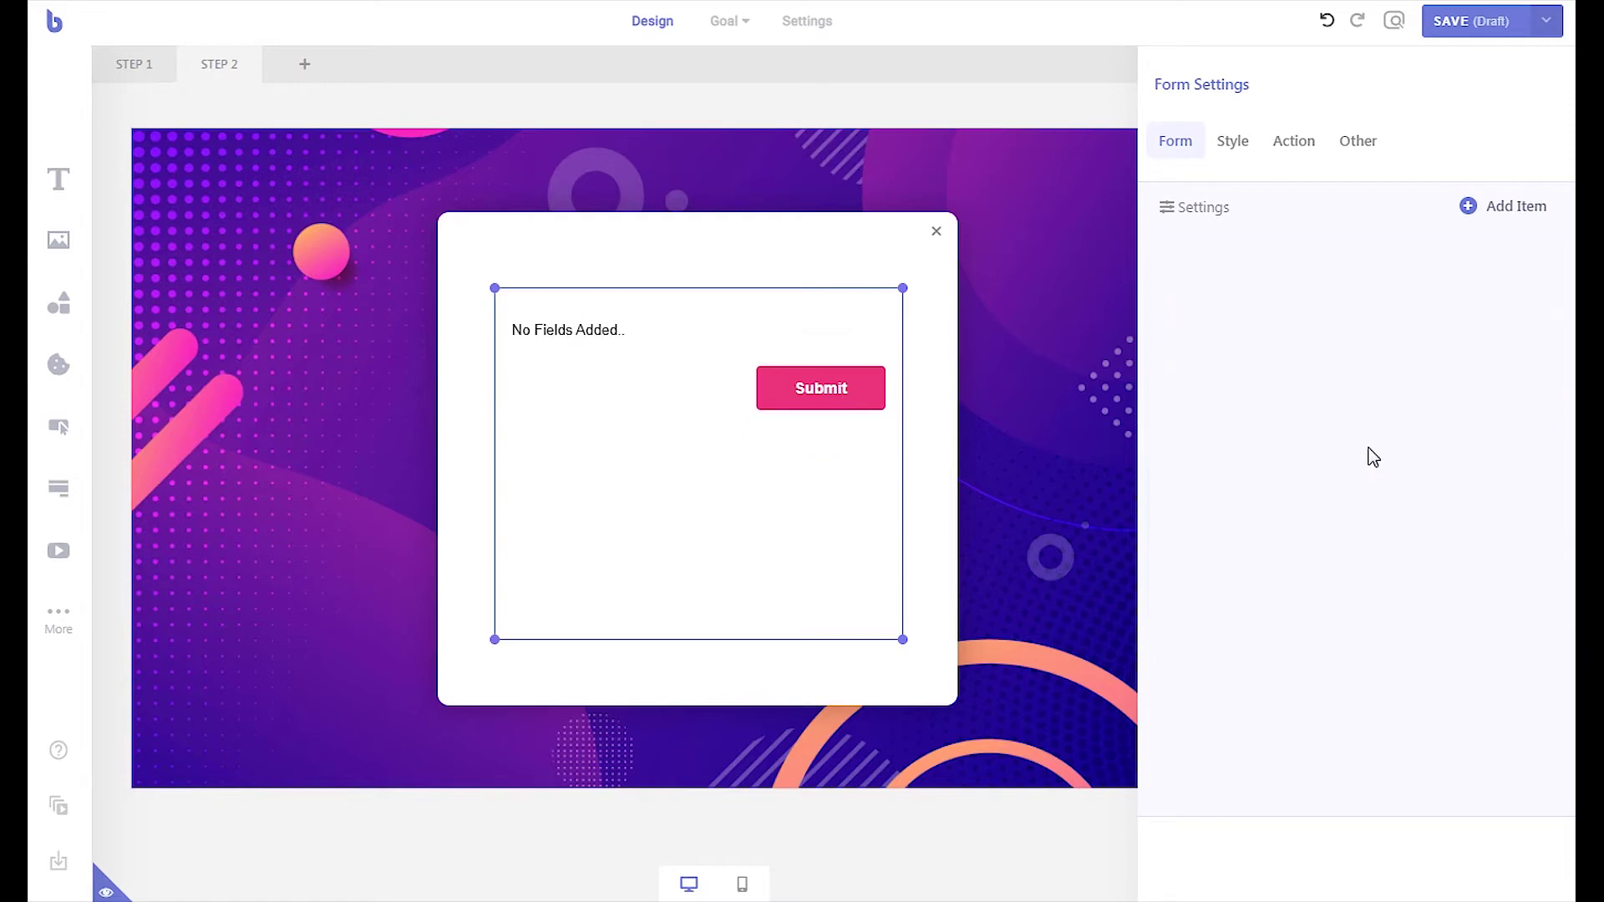
- Add a second step to the form and begin adding a field to Step 1
click(1505, 218)
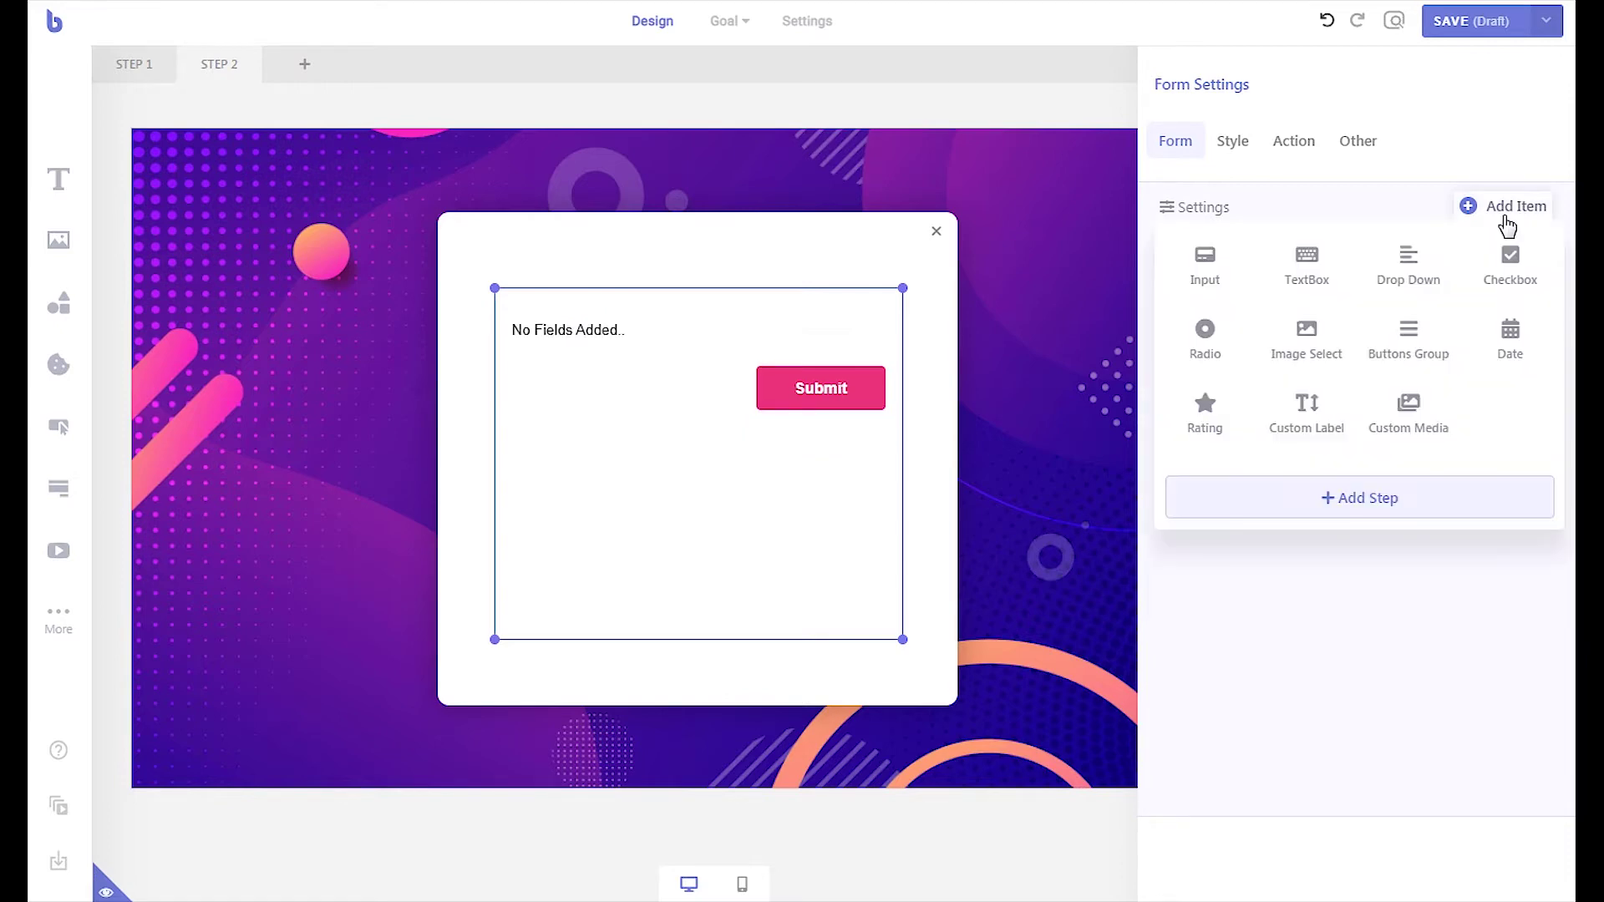
click(1371, 501)
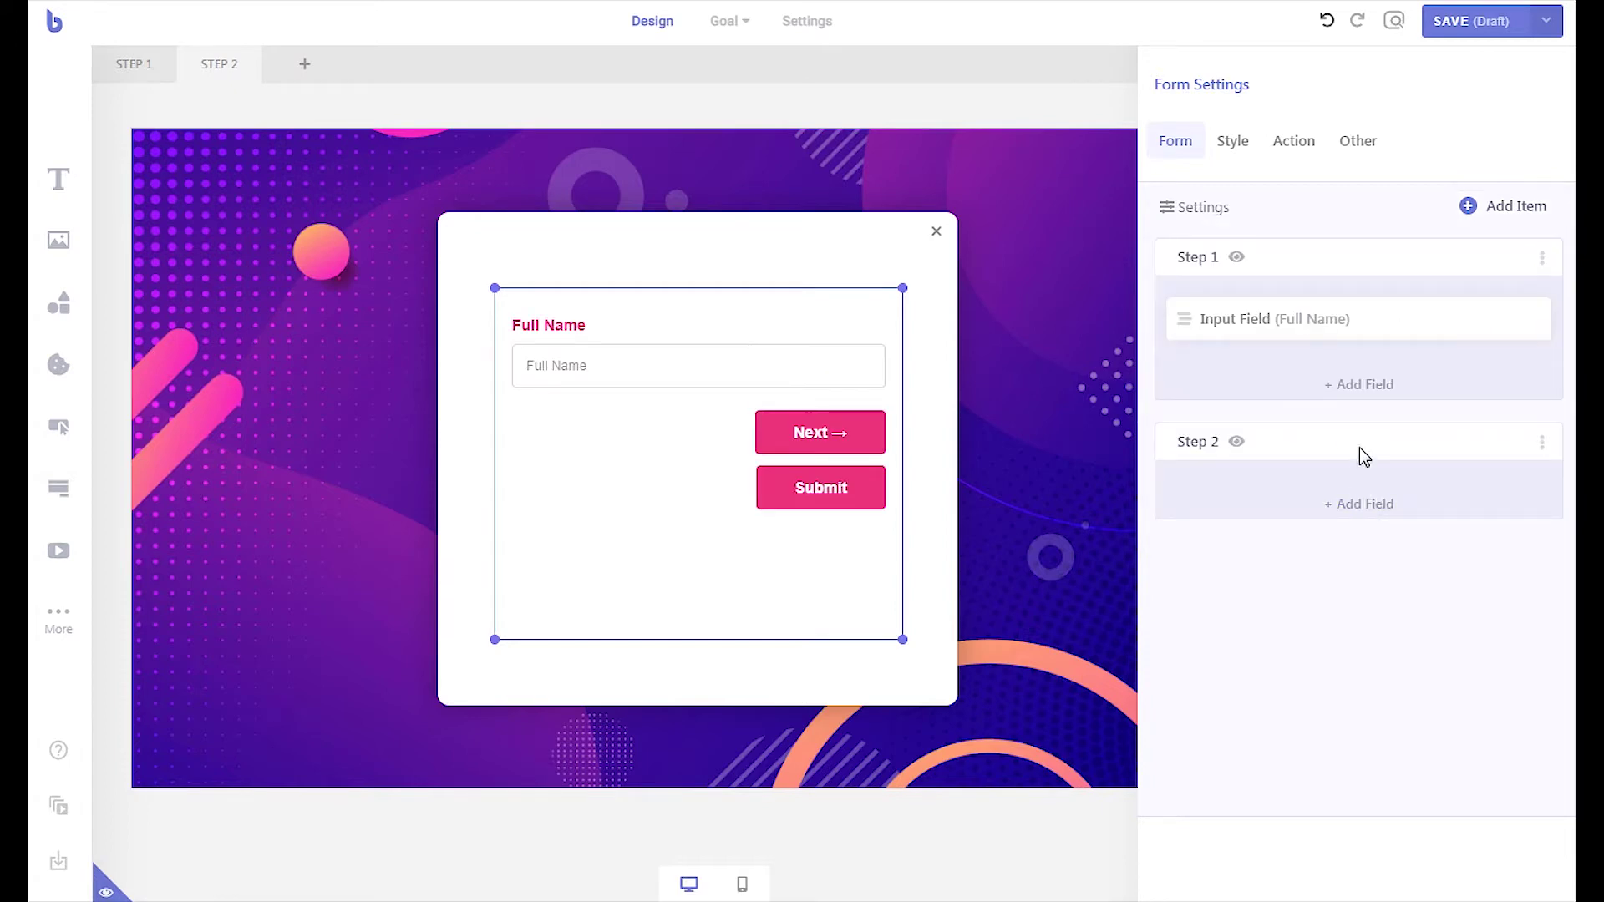
click(1361, 386)
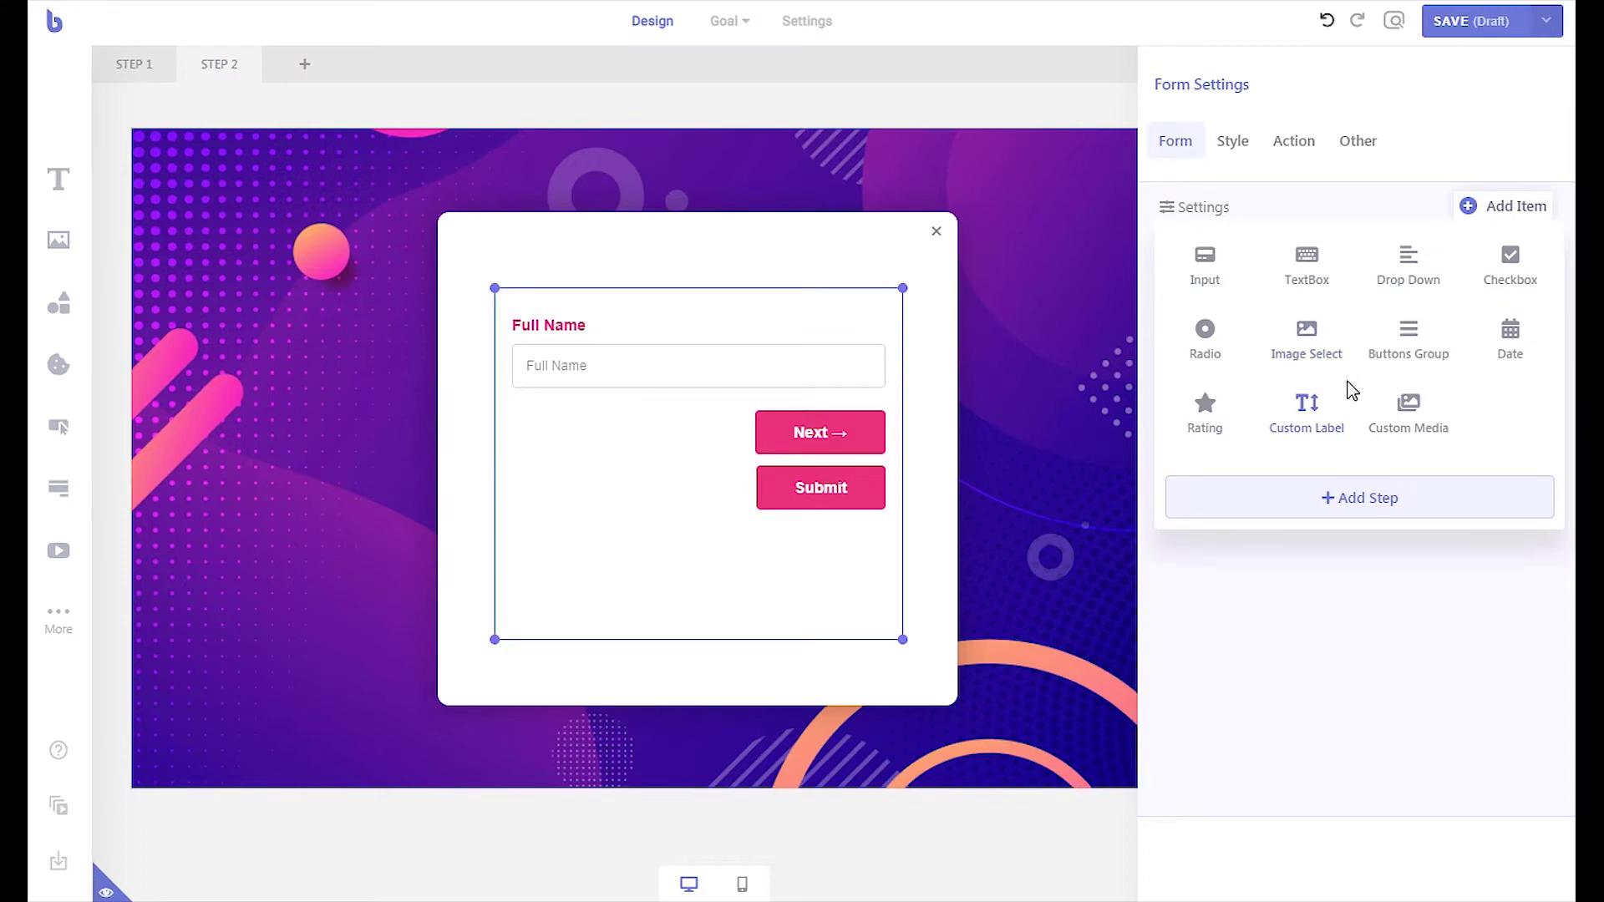
- Add a radio field labelled with the recommend question, named 'recommend', bordered and required
click(1206, 359)
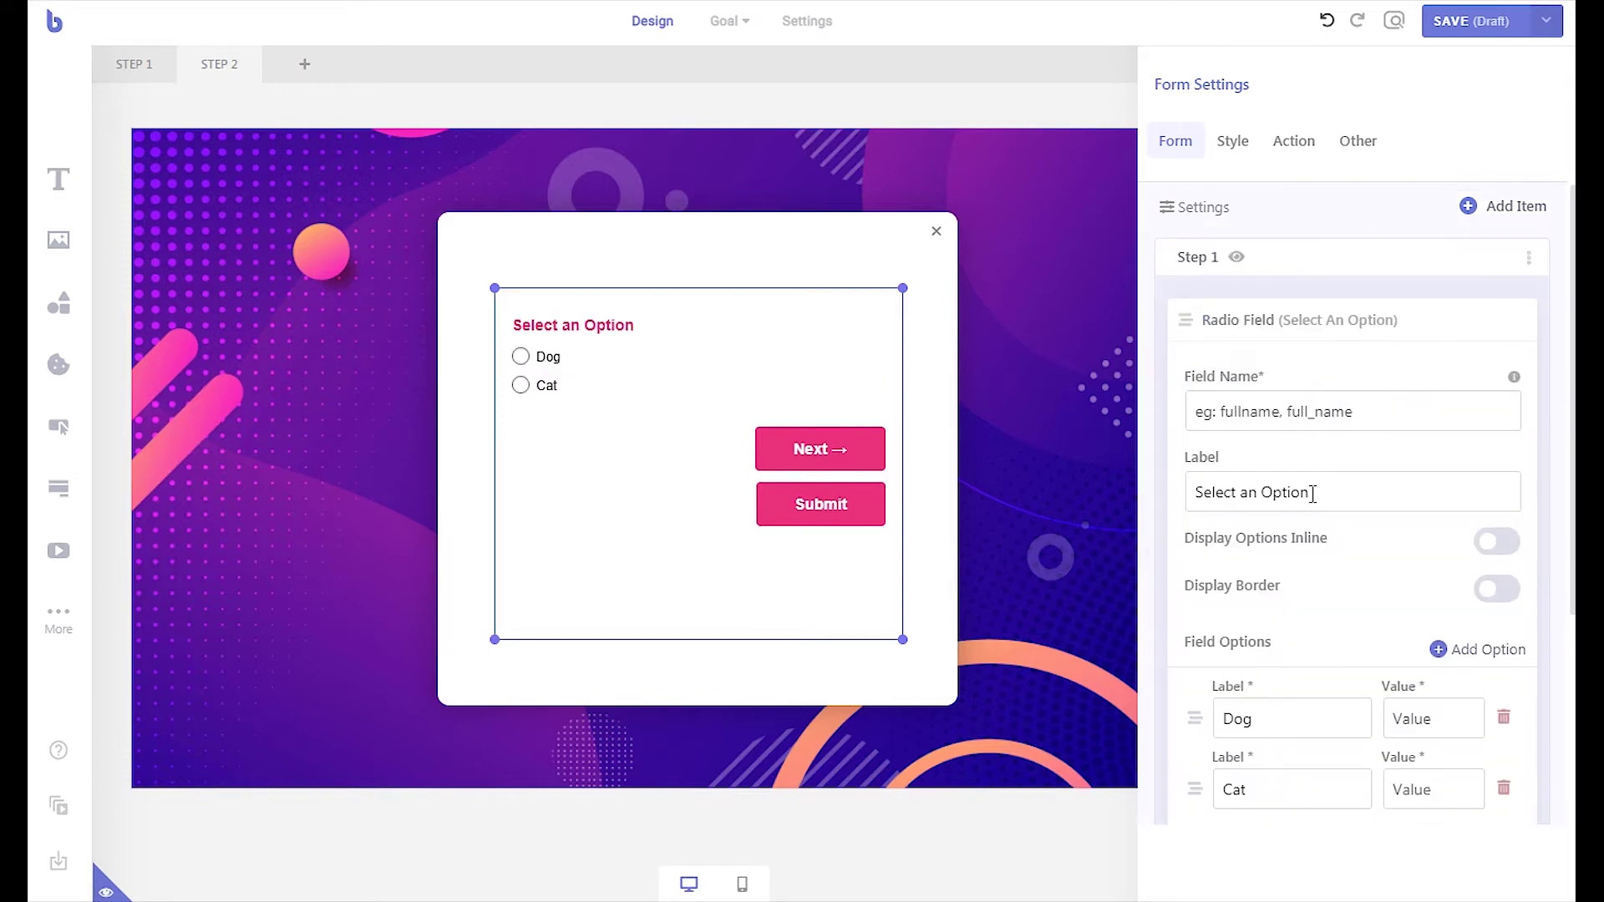
key(ctrl+shift+Left)
key(ctrl+shift+Left)
key(ctrl+shift+Left)
text(How likely are you to recommend us to family, friends, or colleagues?)
click(1264, 415)
text(recommend)
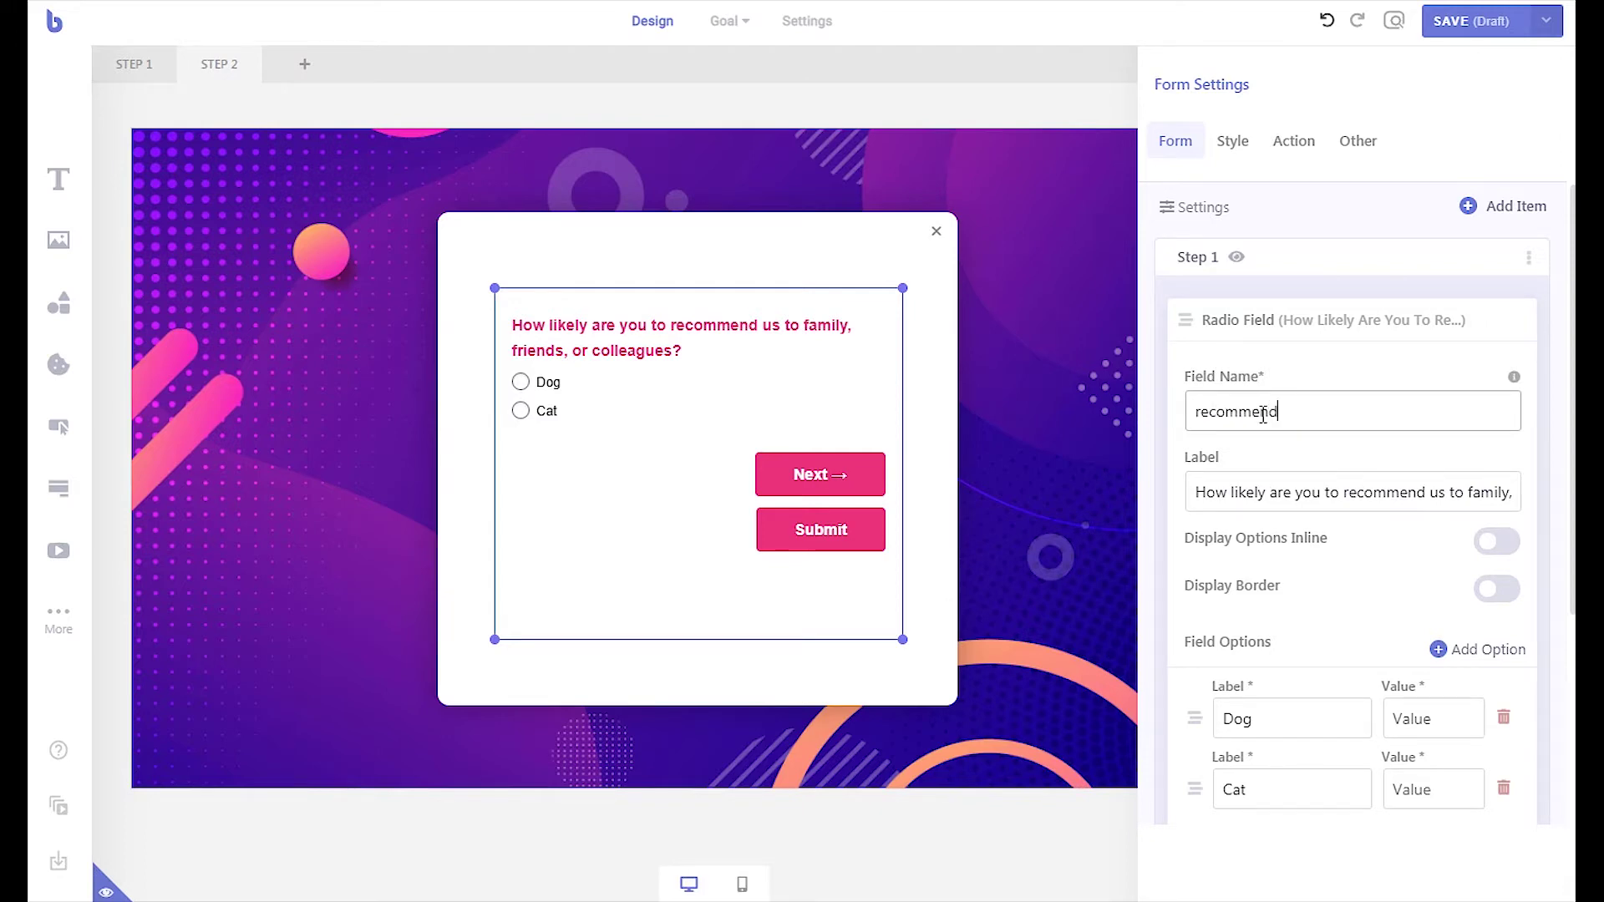
scroll(1263, 416, down, 1)
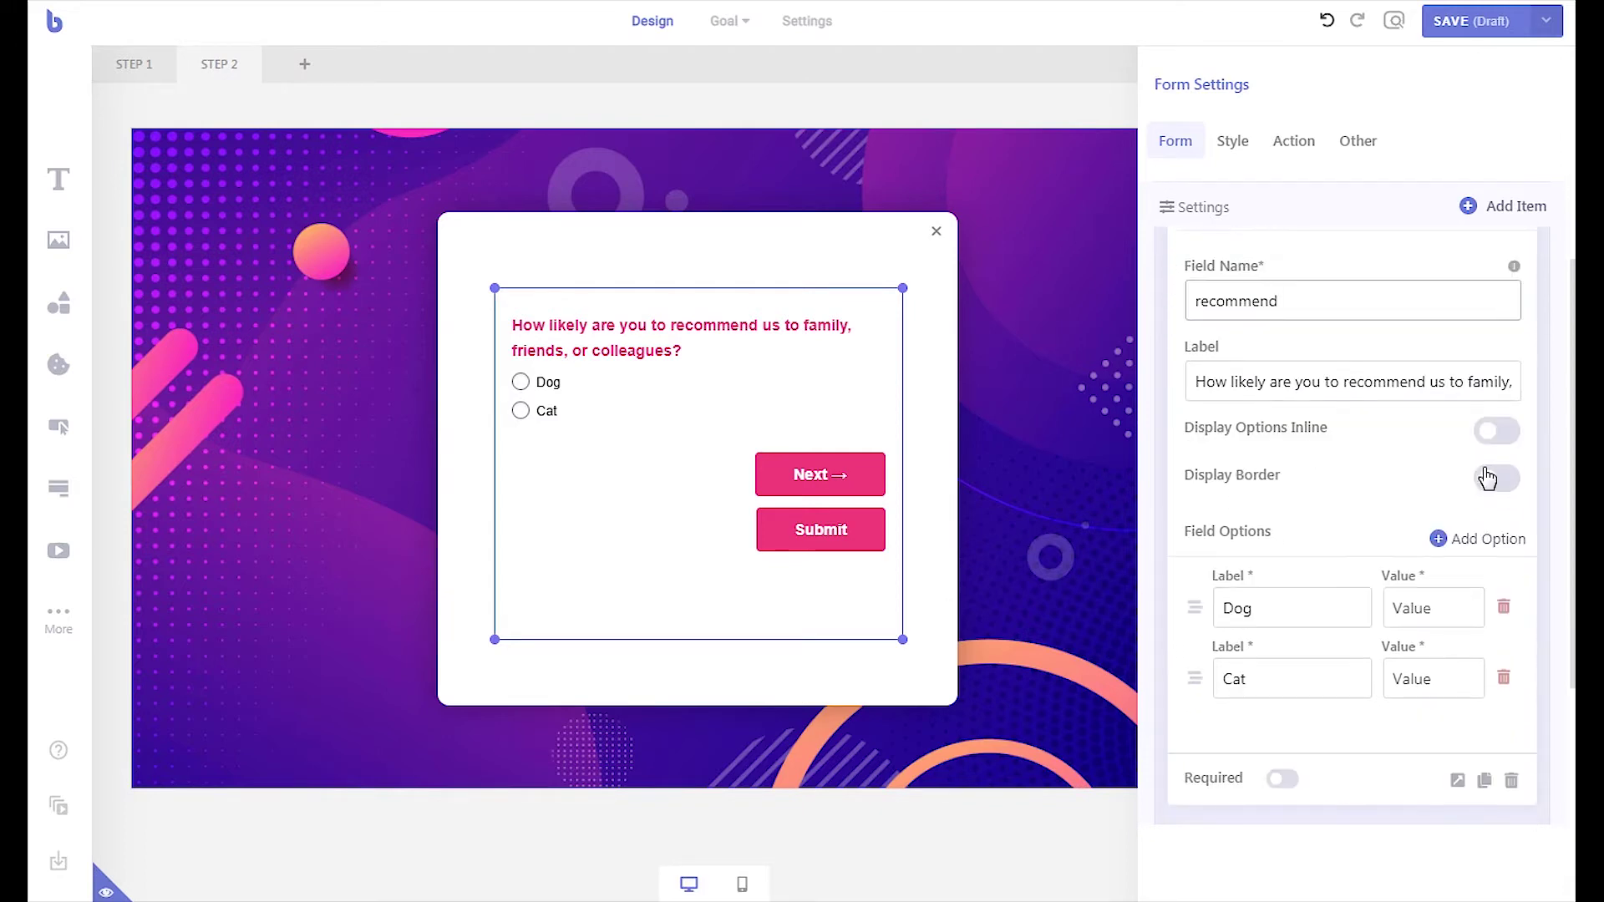
click(1500, 478)
scroll(1421, 502, down, 2)
click(1289, 585)
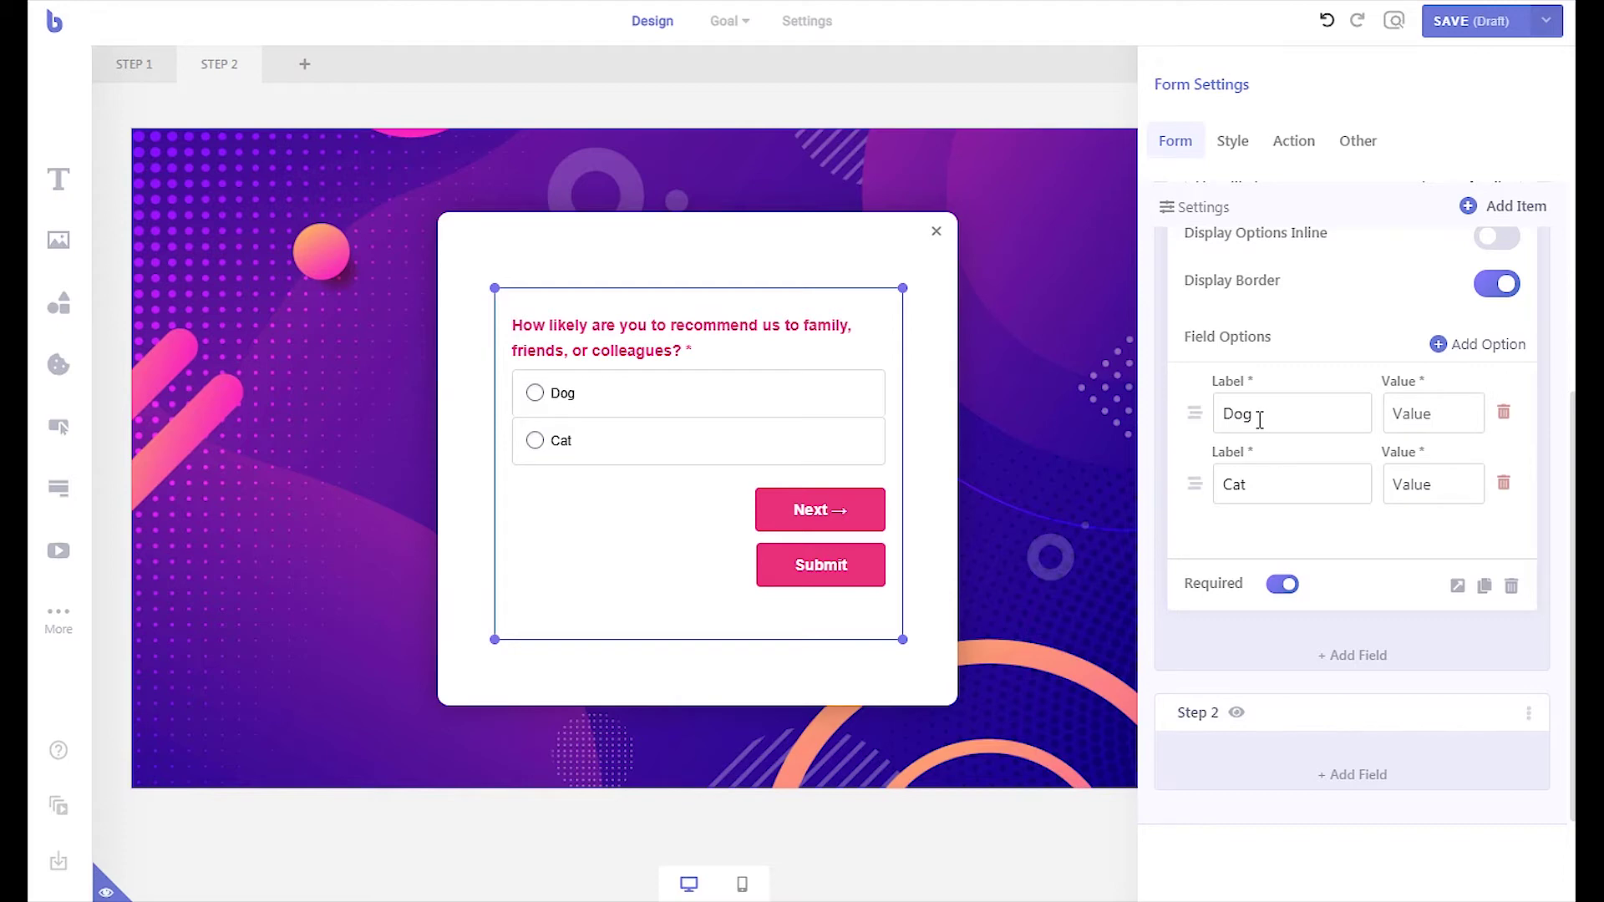
- Rename the Dog and Cat options to Very Likely and Probably, matching their values
double_click(1260, 421)
text(Very Likely)
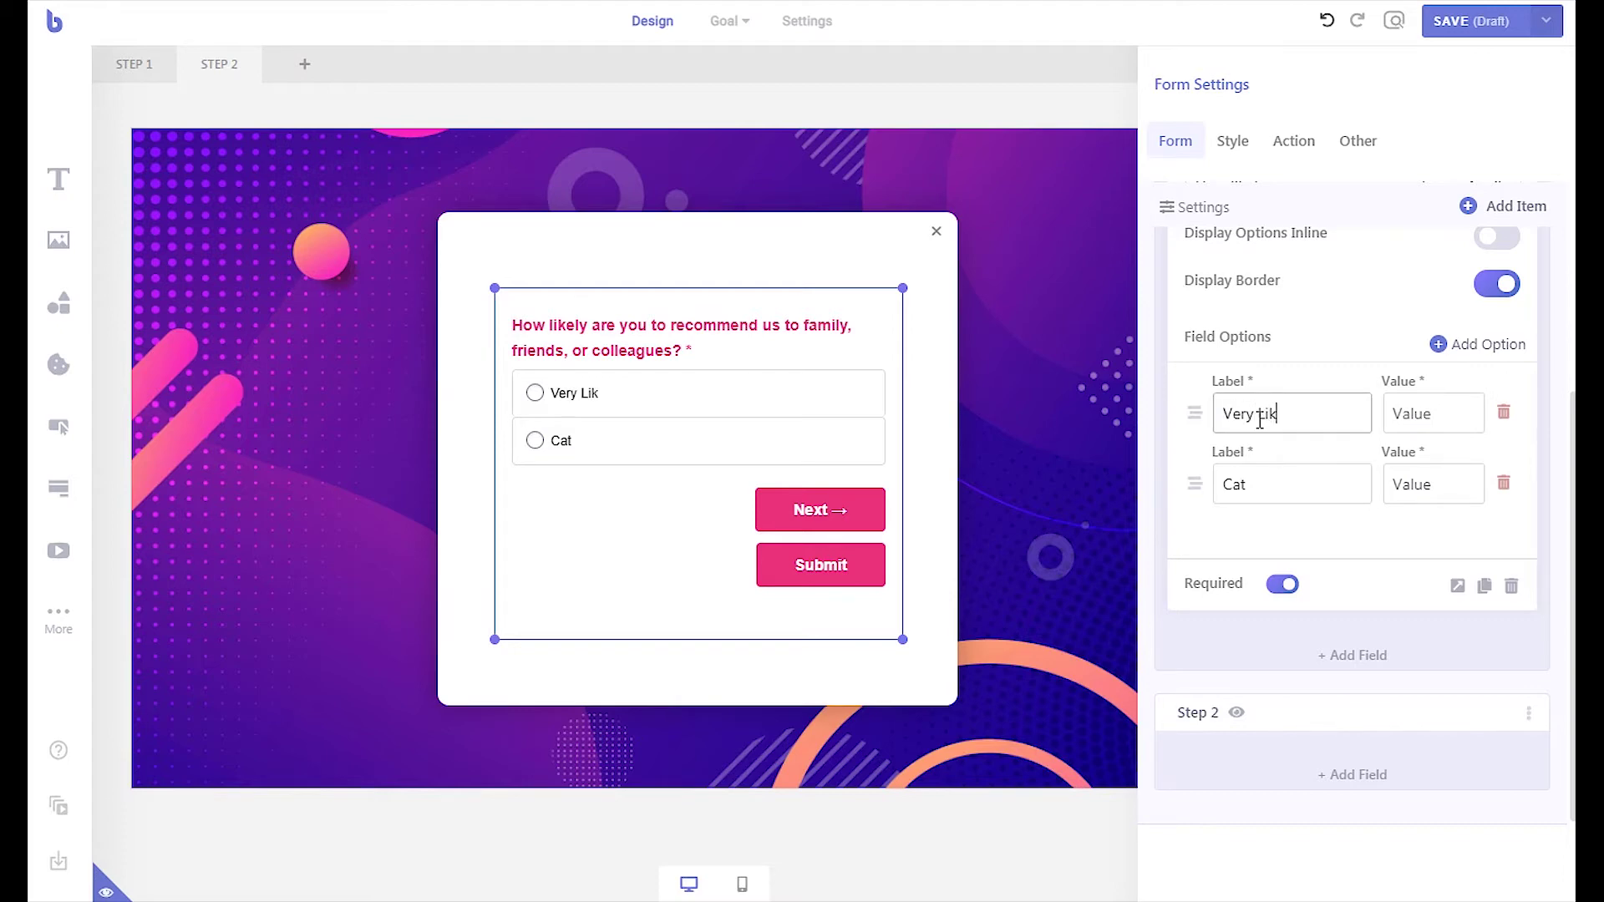
key(ctrl+a)
key(ctrl+c)
click(1386, 418)
key(ctrl+v)
double_click(1331, 468)
text(Probably)
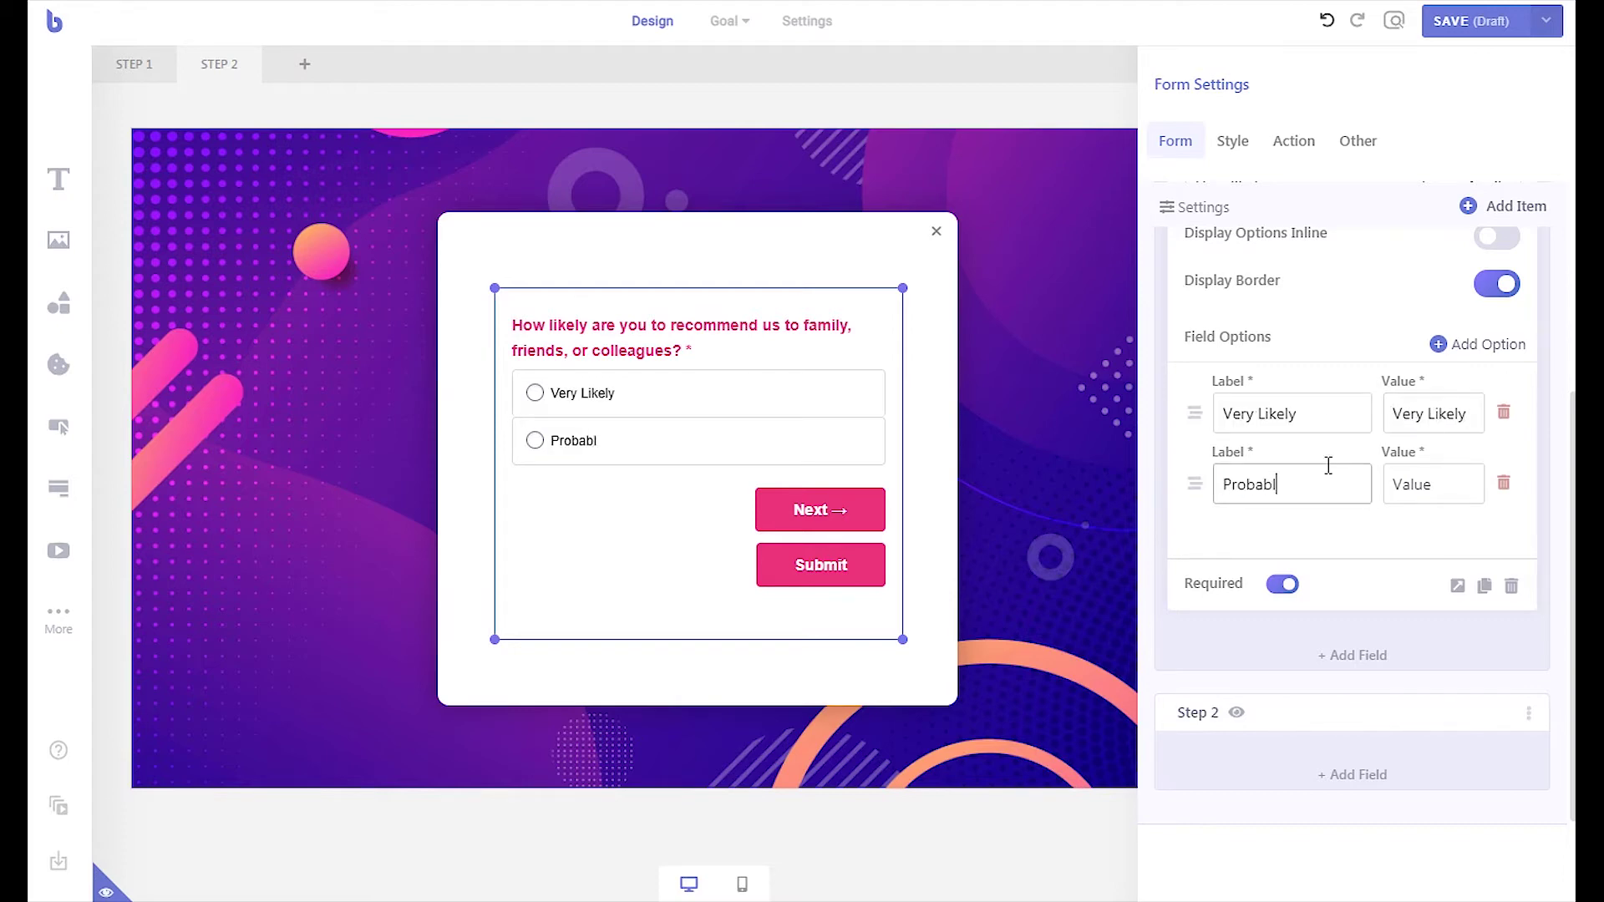
key(ctrl+a)
key(ctrl+c)
click(1391, 485)
key(ctrl+v)
- Add a third option labelled and valued 'Not Likely'
click(1438, 344)
double_click(1282, 556)
key(ctrl+a)
text(Not Likely)
key(ctrl+a)
key(ctrl+c)
click(1403, 561)
key(ctrl+v)
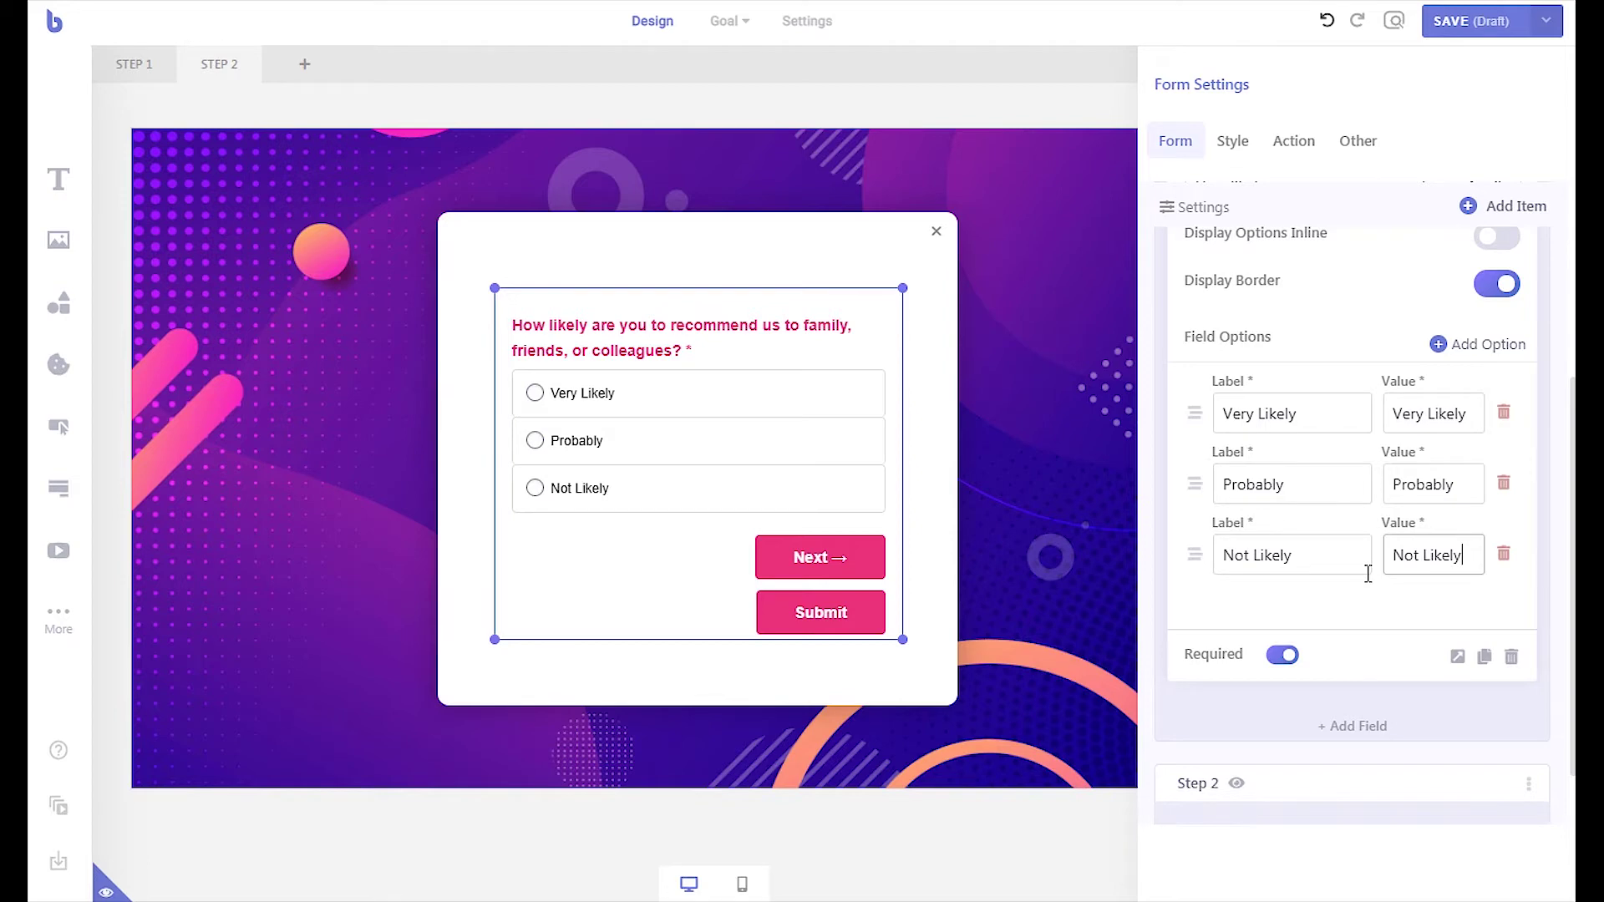
- Duplicate the recommend question into Step 2 with the satisfaction label and field name 'satisfaction'
scroll(1393, 505, down, 1)
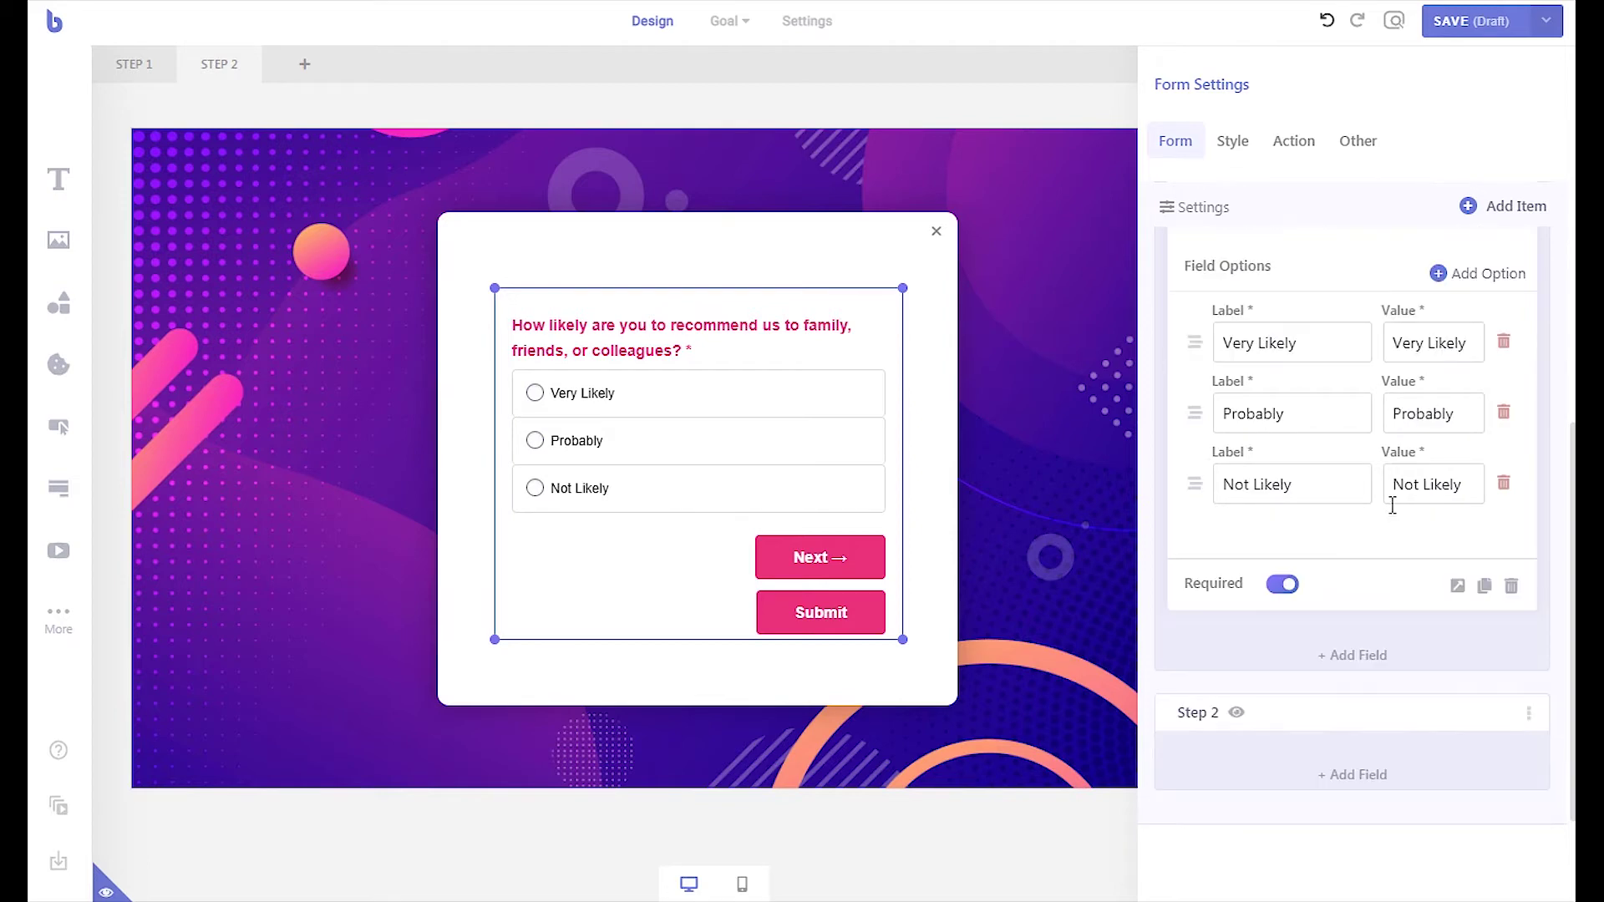
click(1484, 589)
scroll(1487, 595, down, 6)
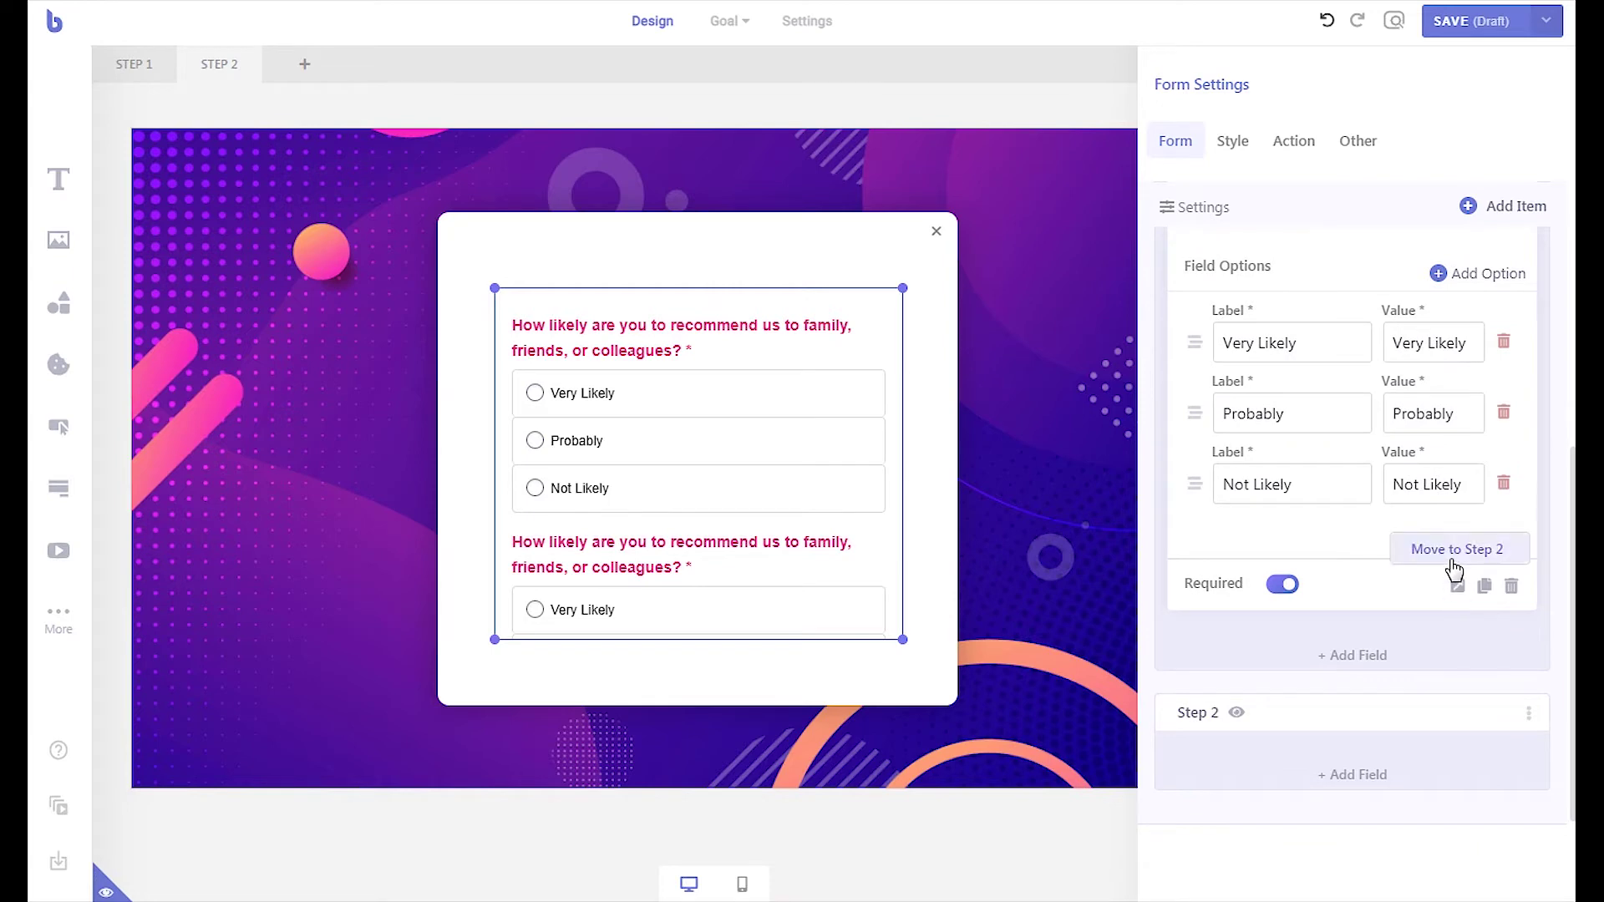
click(1457, 585)
scroll(1450, 566, up, 2)
triple_click(1343, 345)
key(ctrl+v)
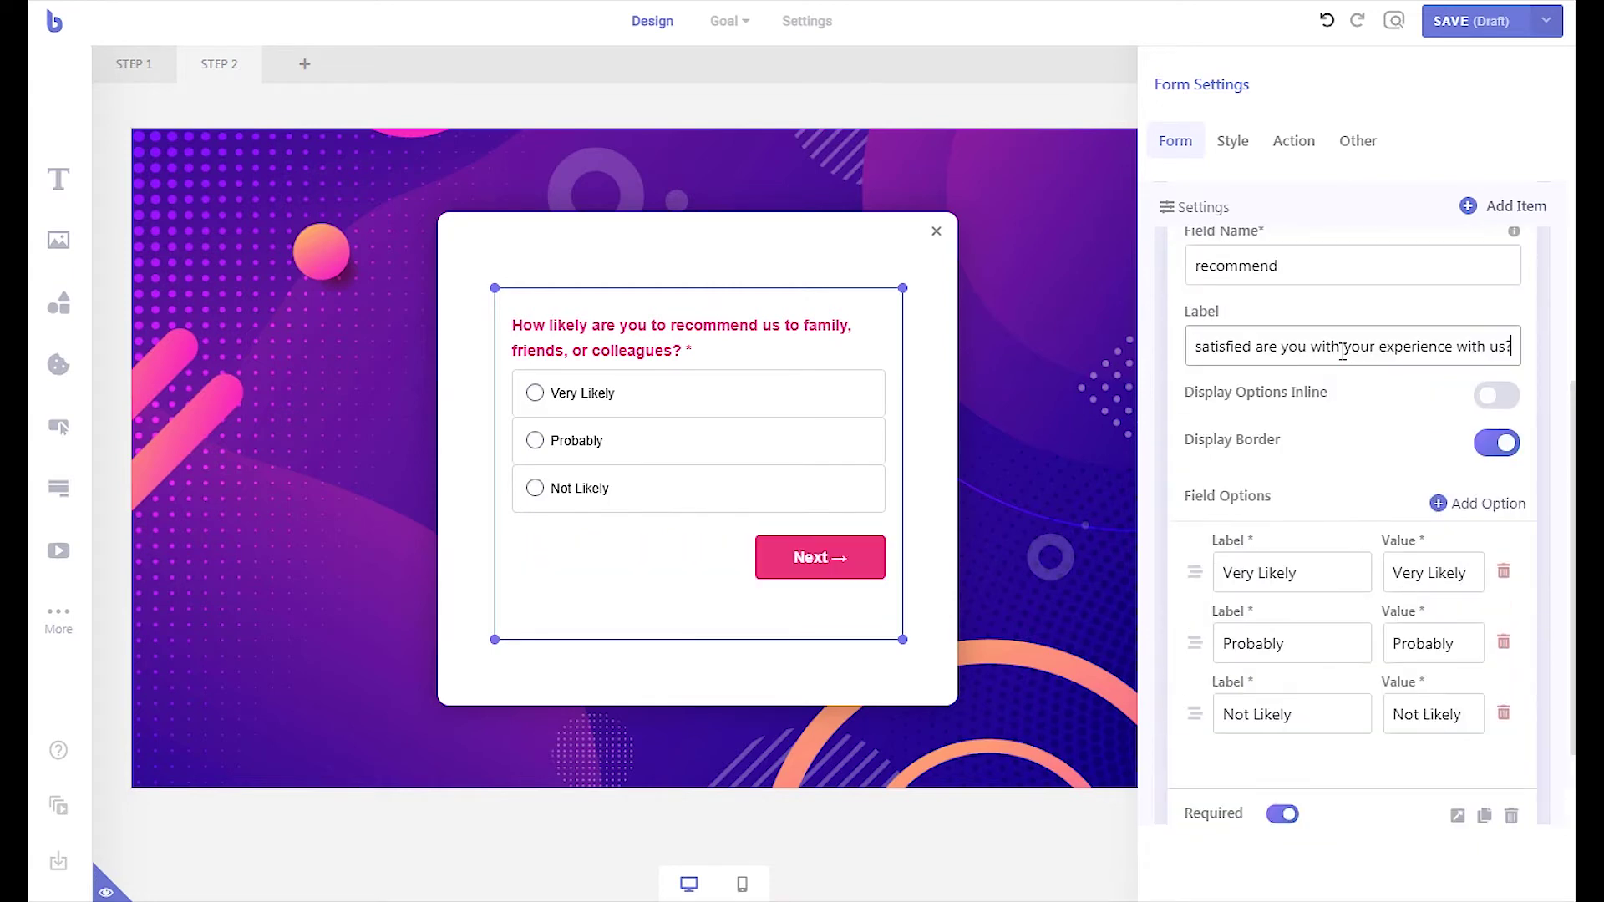
double_click(1286, 264)
text(s)
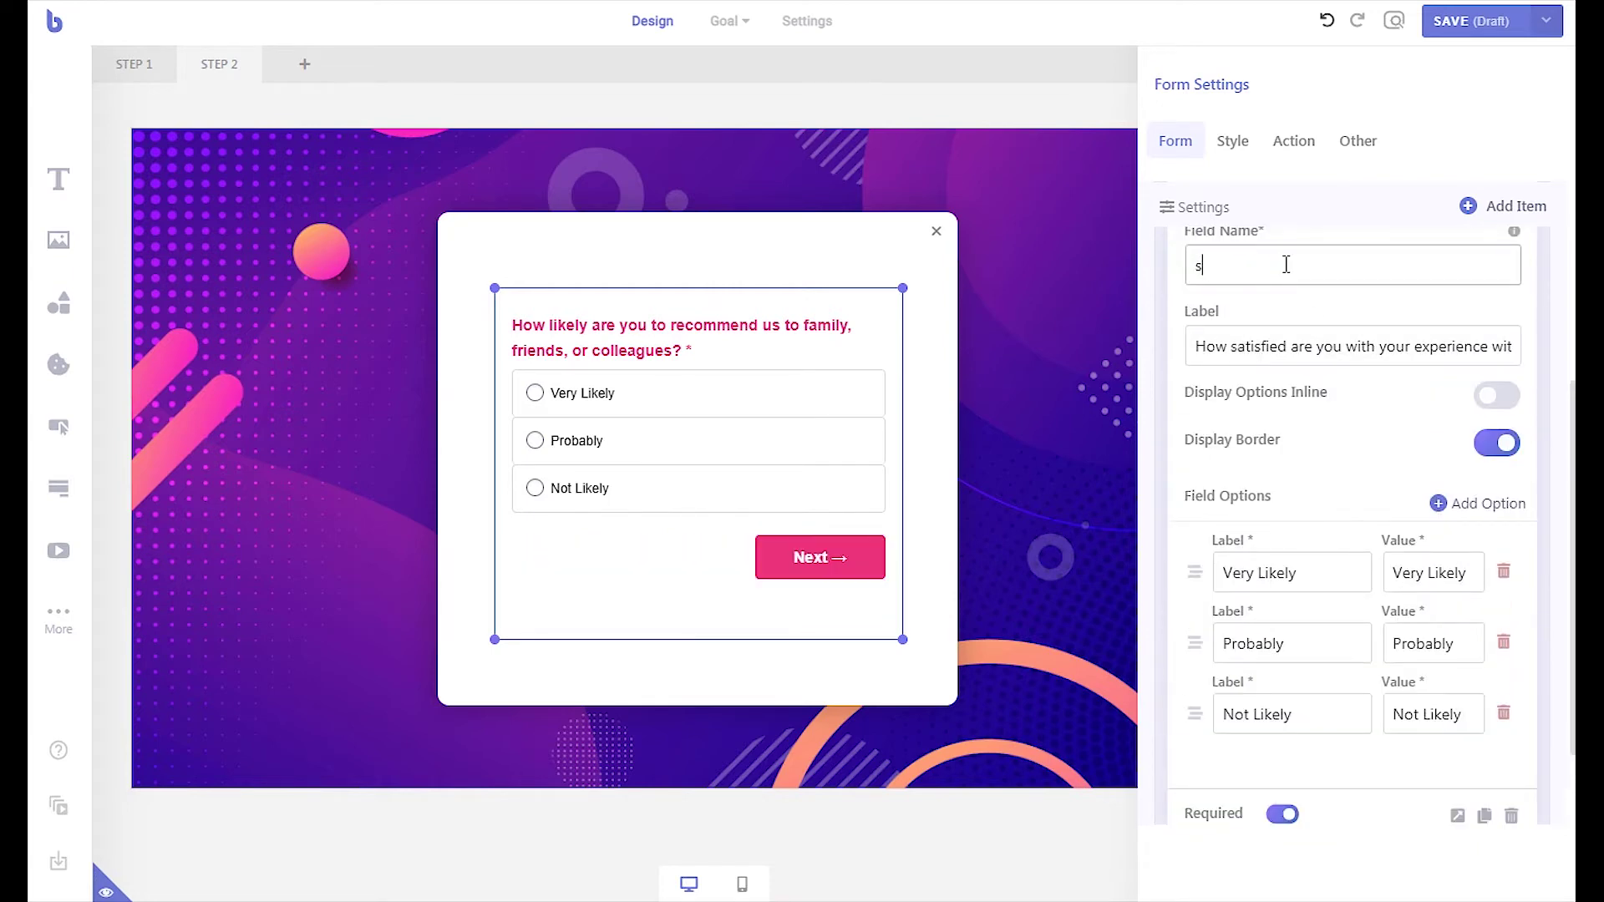
text(atisfaction)
- Change the first two options' labels and values to Very Satisfied and Somewhat Satisfied
double_click(1276, 573)
text(Satisfied)
key(ctrl+a)
key(ctrl+c)
key(Tab)
key(ctrl+v)
double_click(1274, 657)
text(Somewhat)
key(ctrl+v)
double_click(1316, 645)
key(BackSpace)
key(ctrl+a)
key(ctrl+c)
key(Tab)
key(ctrl+v)
click(1311, 713)
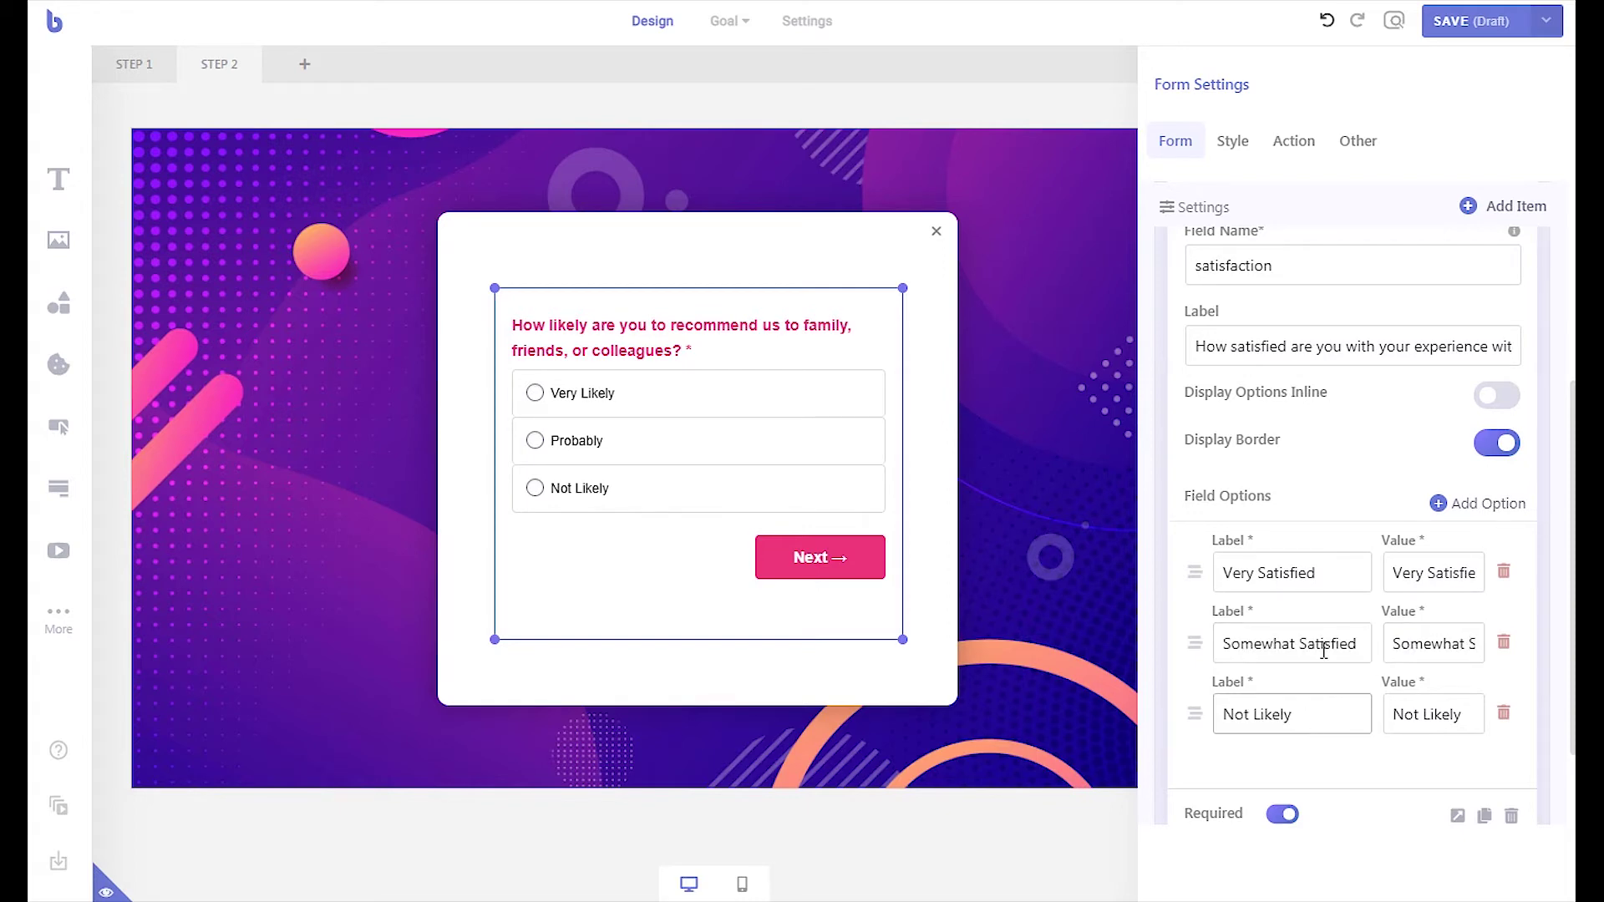
- Change the third option's label and value to Not Satisfied
double_click(1329, 645)
key(ctrl+c)
double_click(1286, 714)
key(ctrl+v)
double_click(1449, 714)
key(ctrl+v)
scroll(1404, 710, down, 1)
scroll(1404, 710, up, 4)
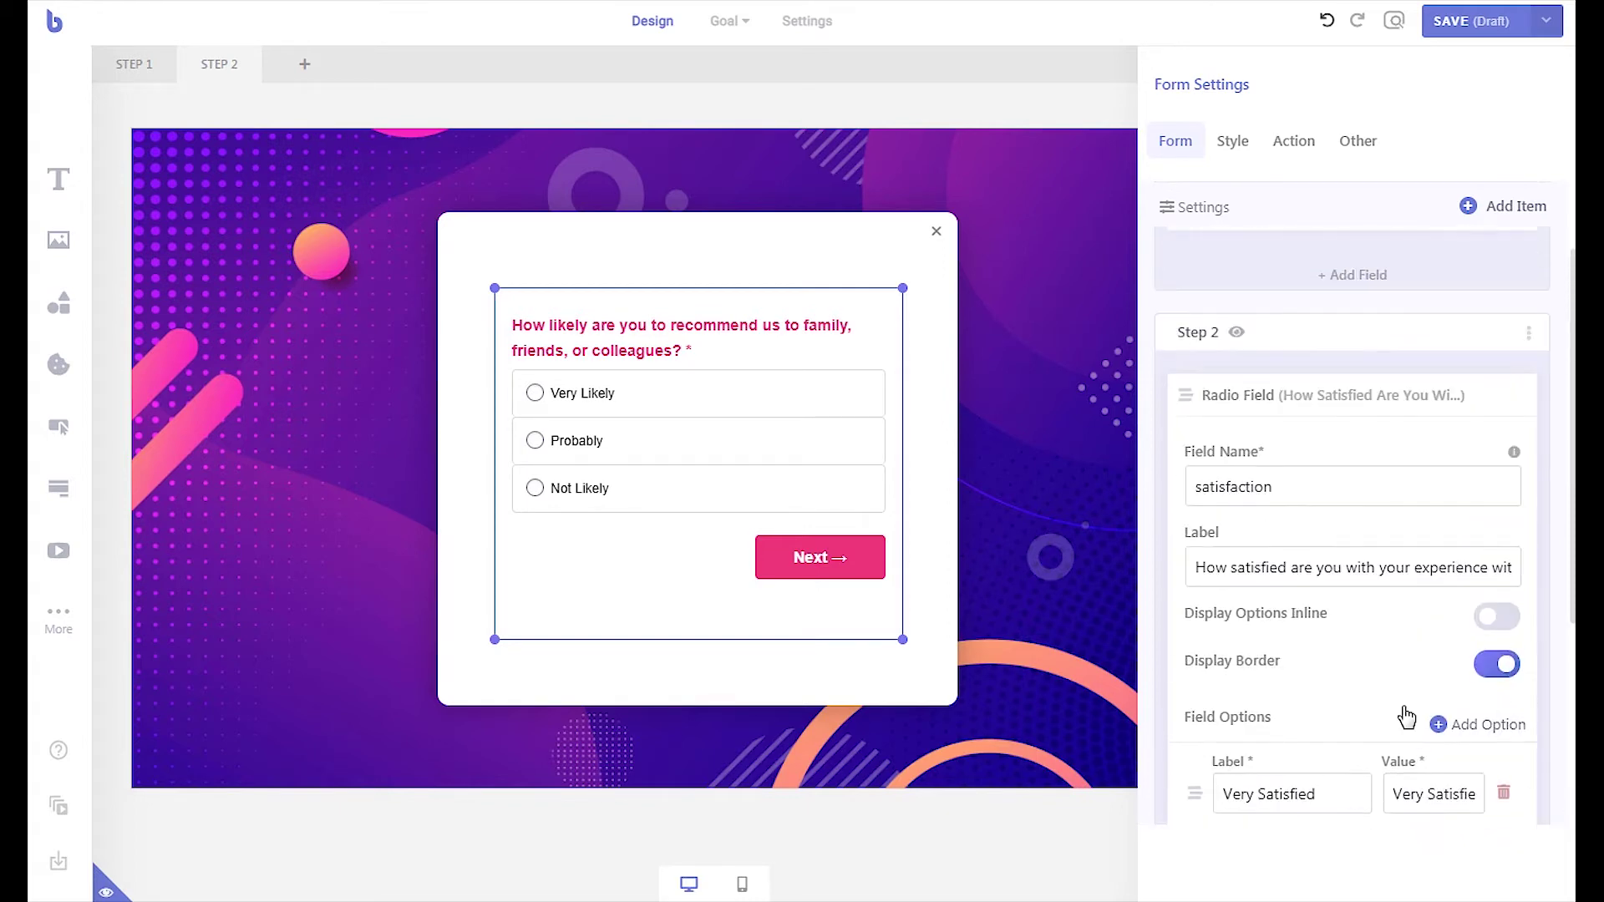
- Collapse the satisfaction question and preview Step 2, then Step 1, in the popup
click(1346, 420)
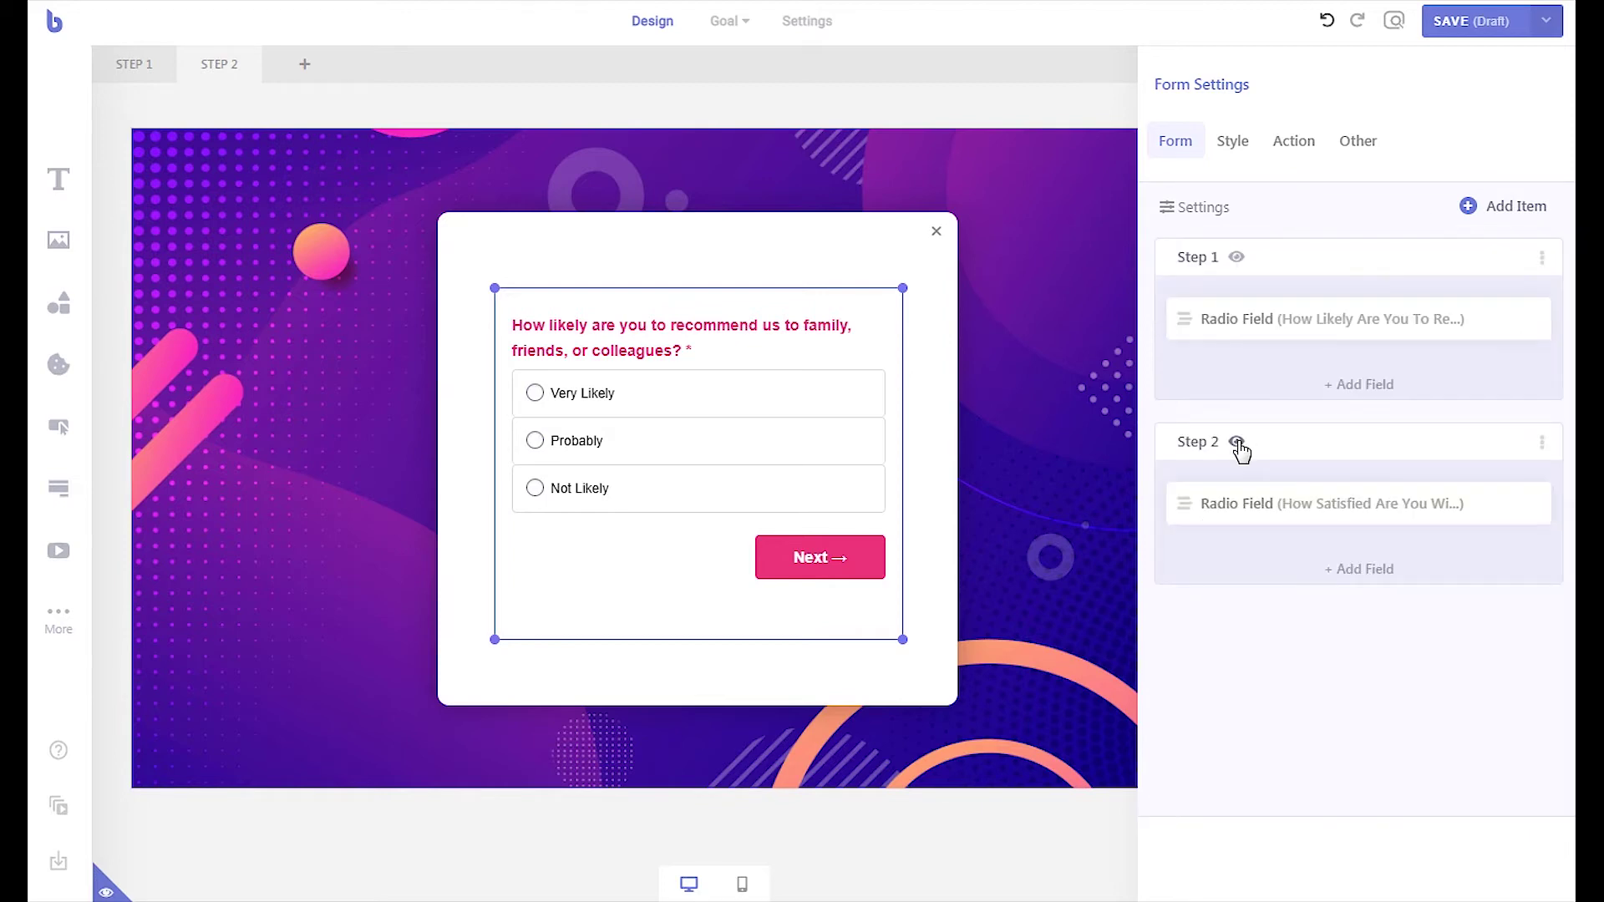
click(1237, 443)
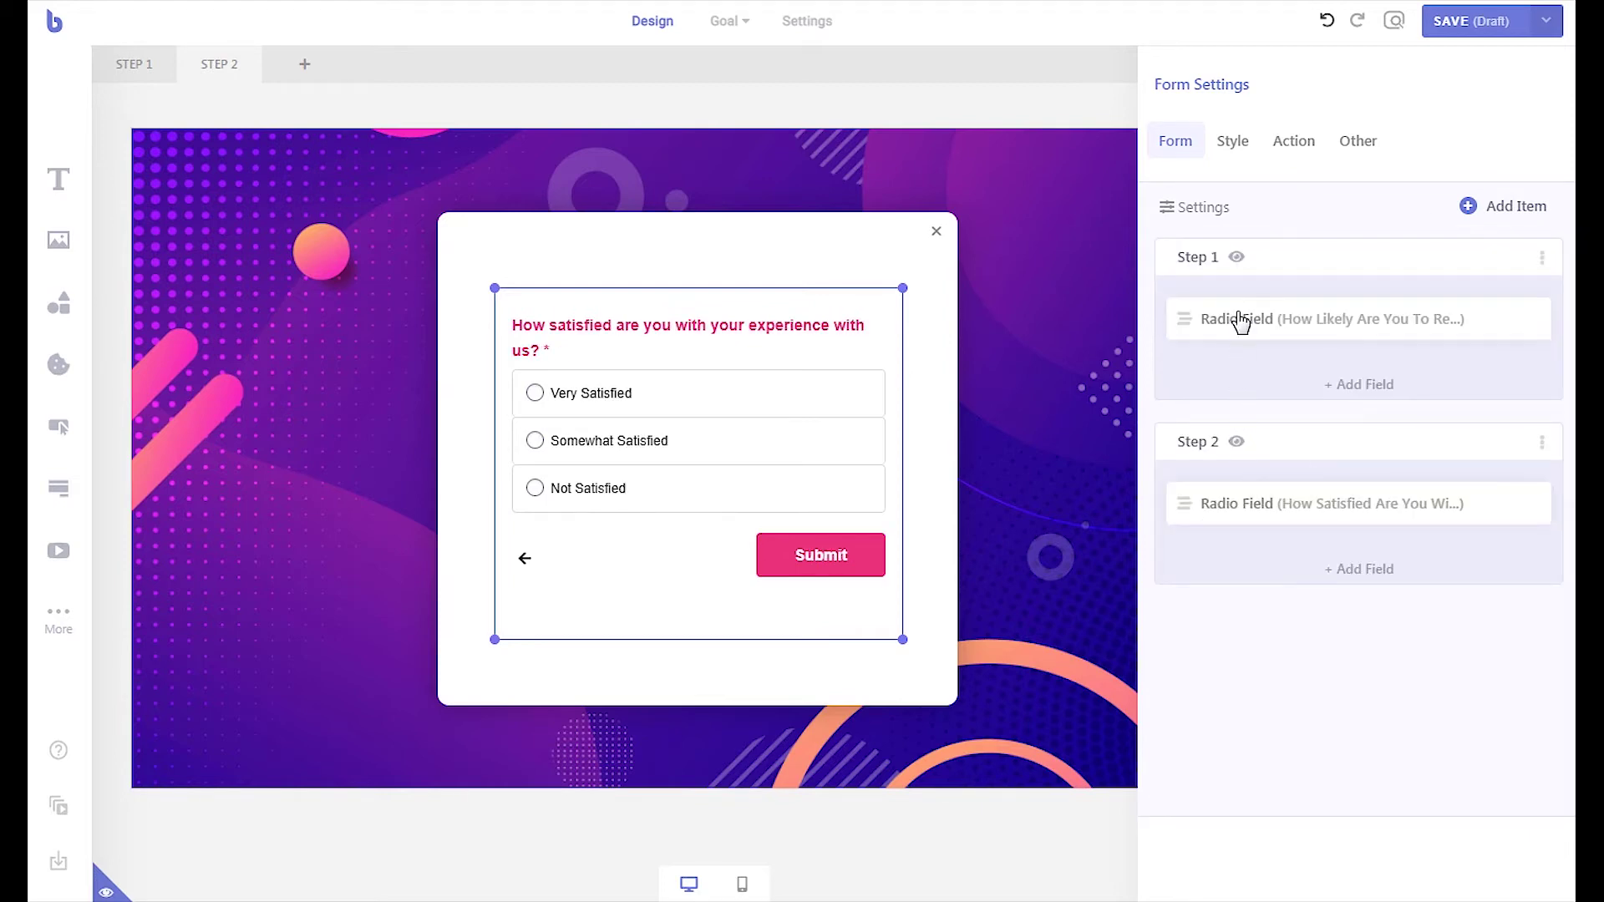
click(1237, 259)
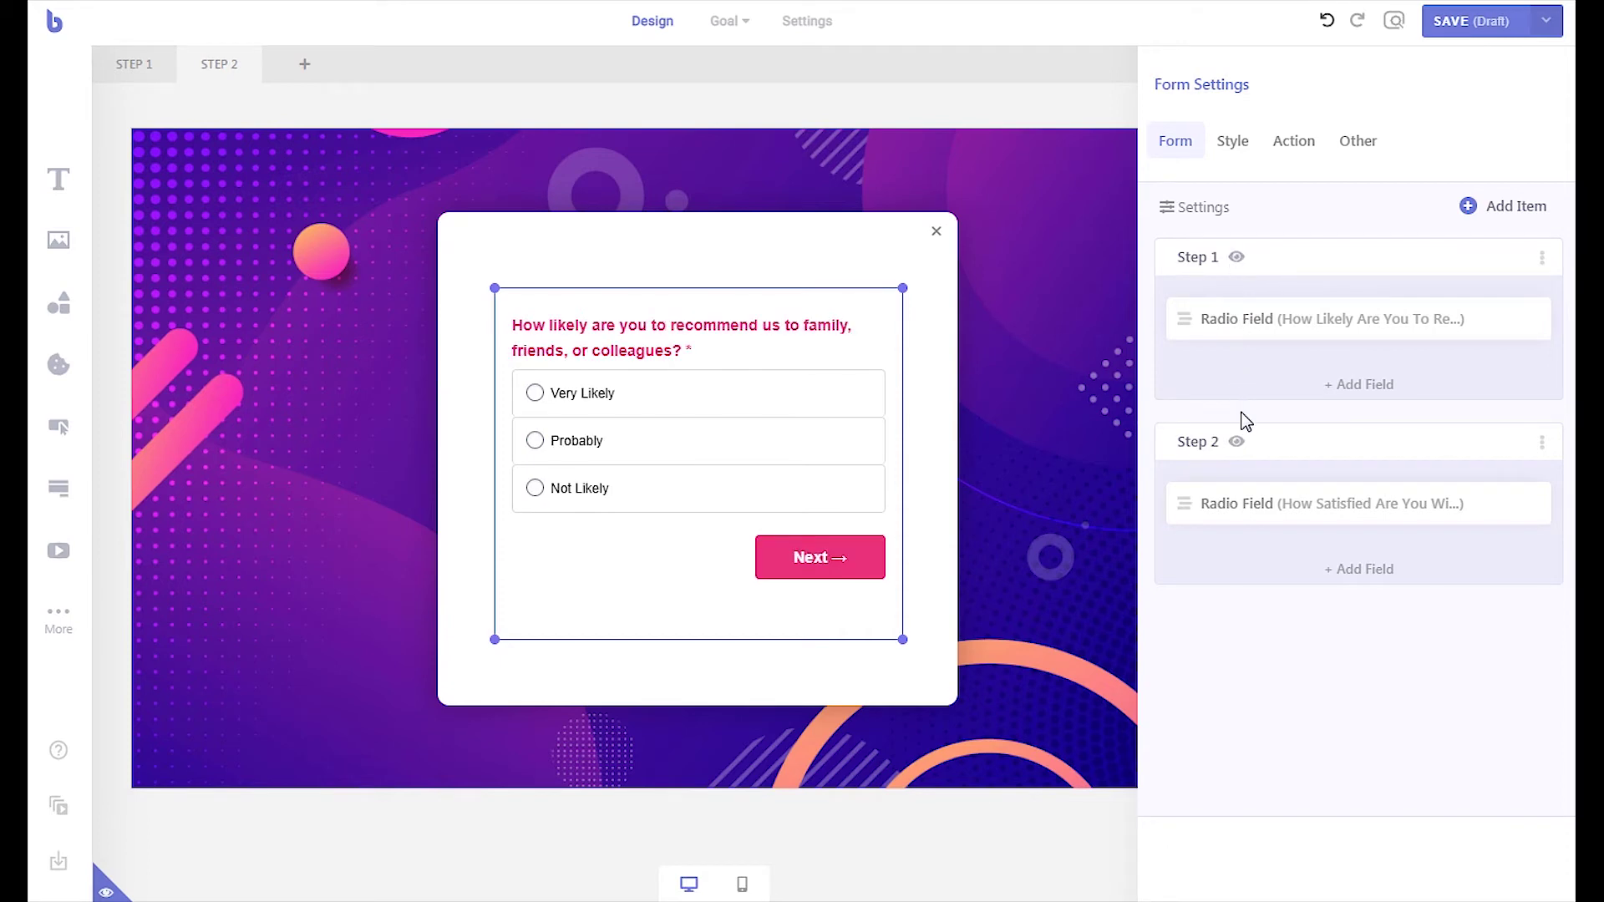
- Try renaming Step 1's Next button to 'Continue', then undo back to Next
click(1543, 259)
double_click(1295, 340)
text(Continue)
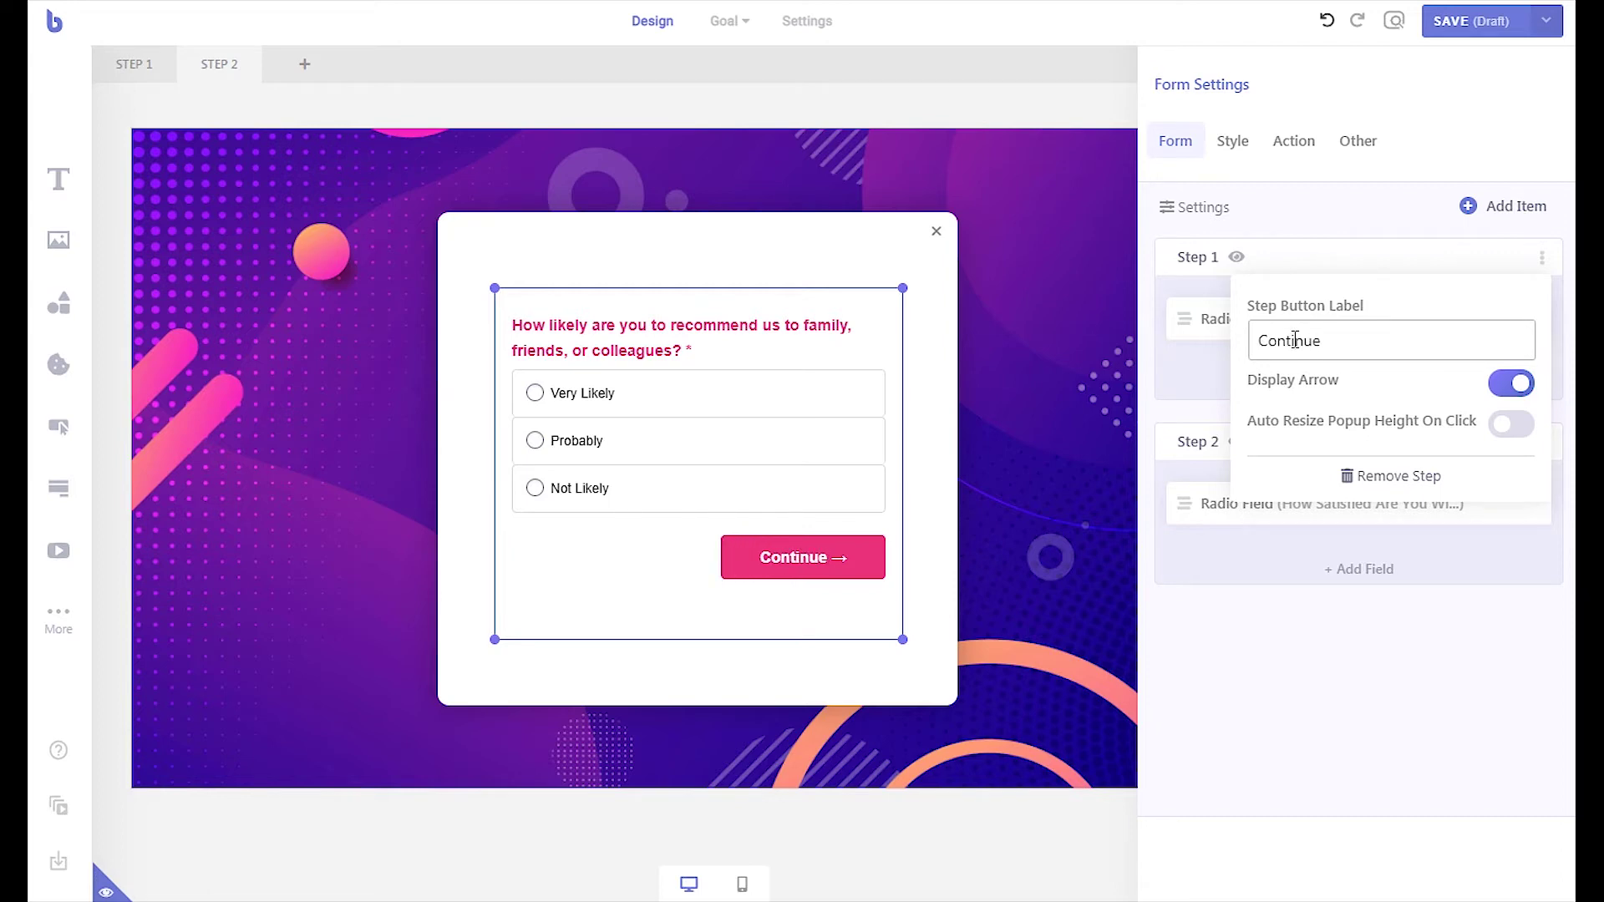
key(ctrl+z)
click(1541, 257)
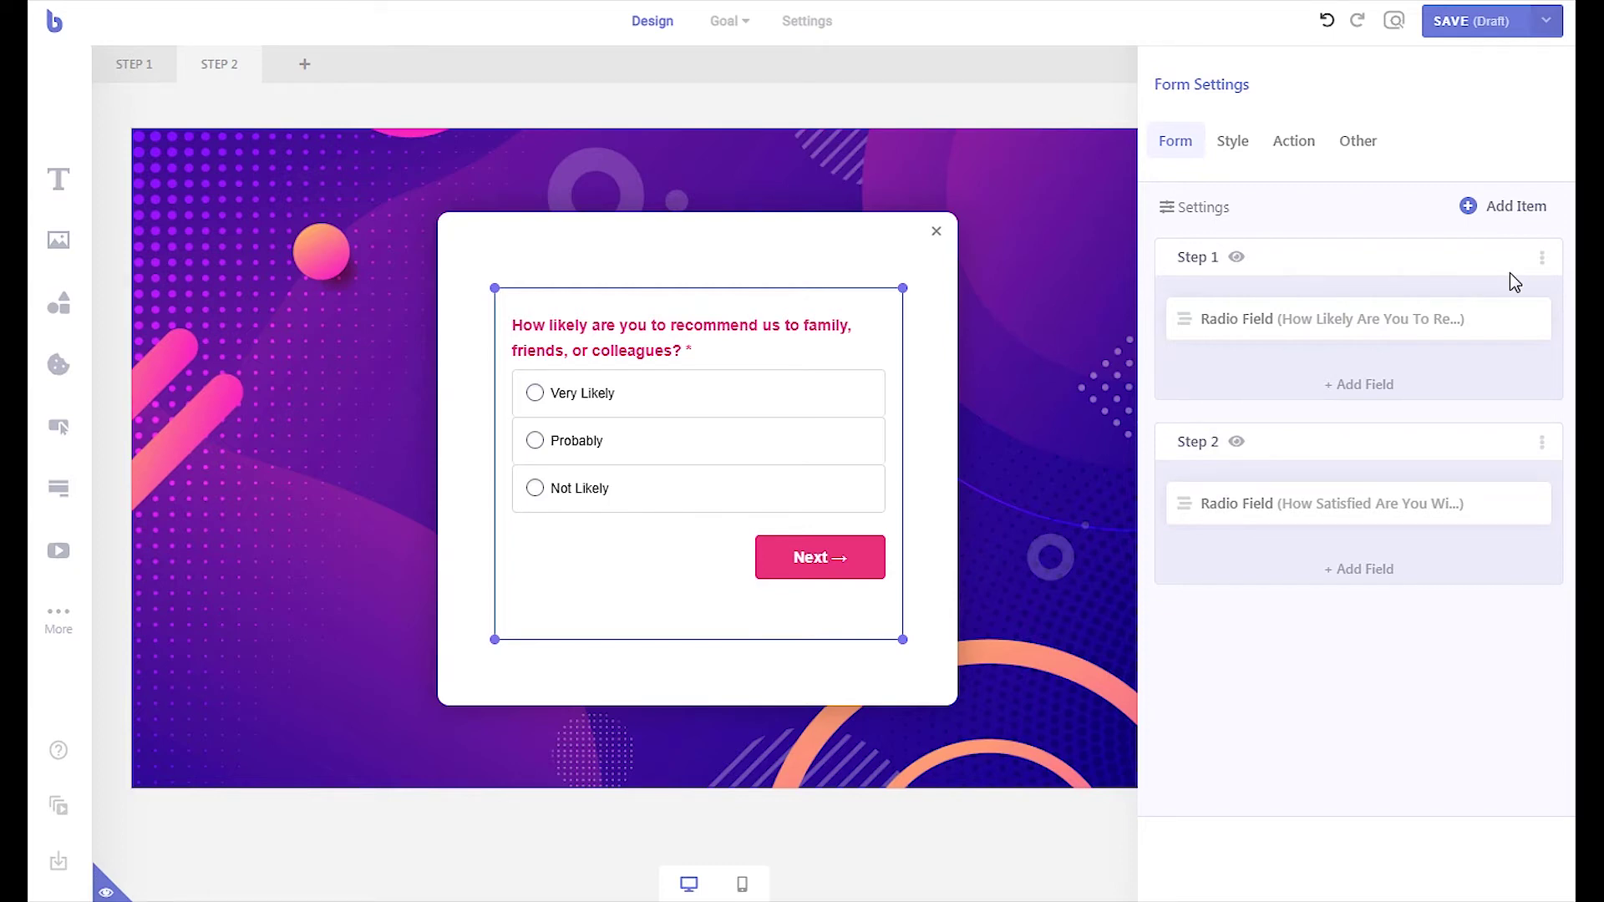
- Add Step 3 with a required text input named 'name' for the visitor's full name
click(1475, 206)
click(1278, 500)
click(1359, 688)
click(1236, 279)
scroll(1350, 591, down, 4)
click(1271, 472)
text(name)
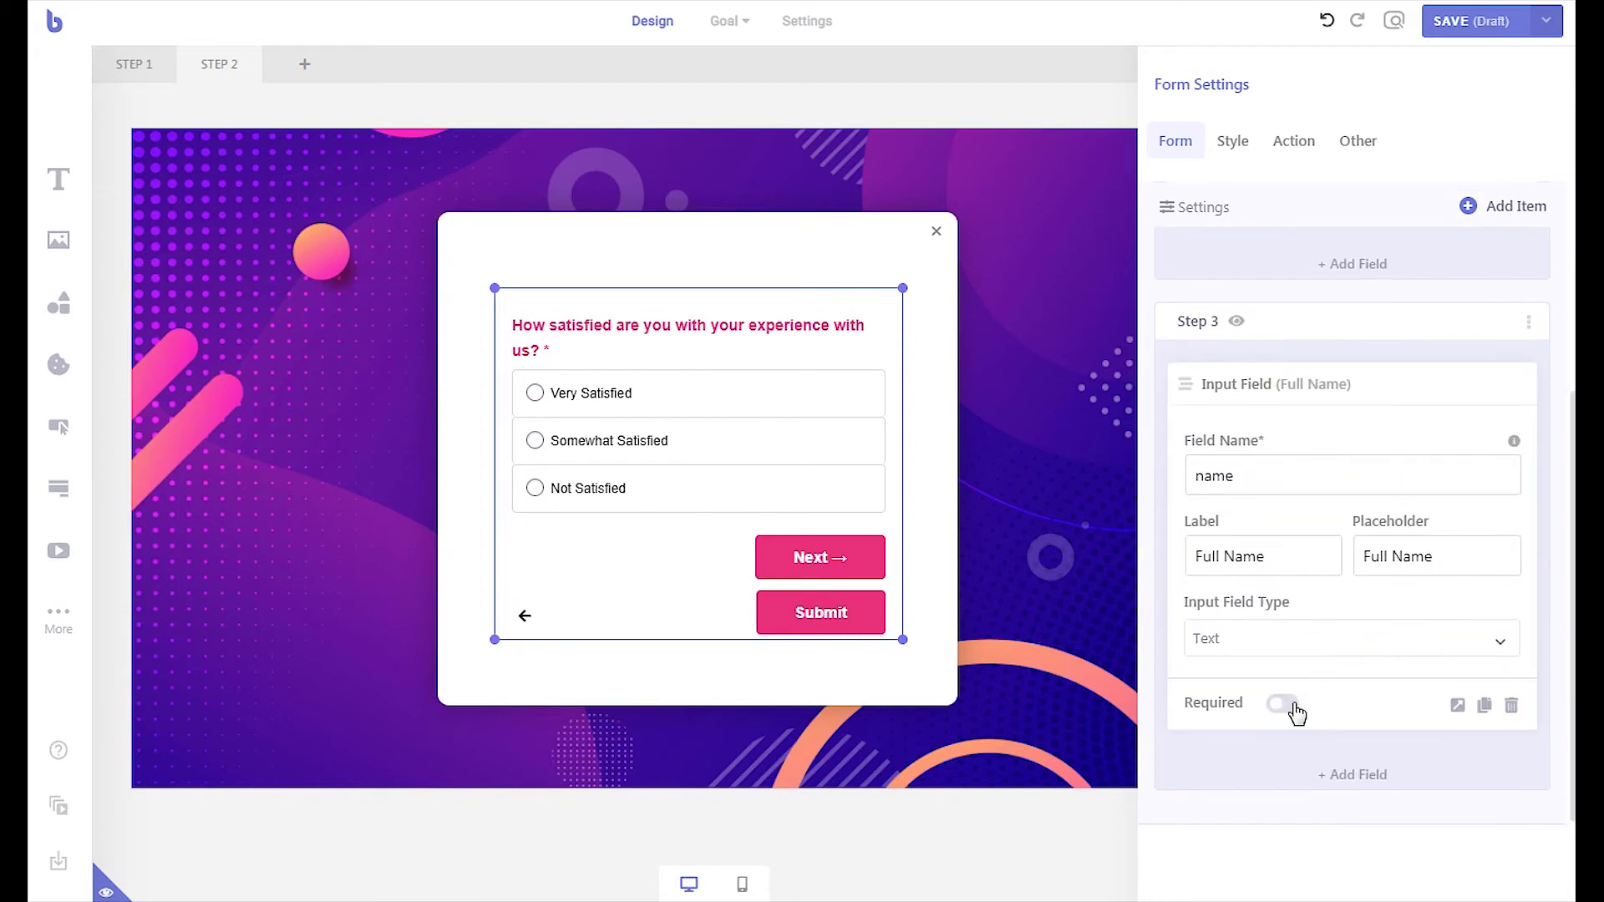
click(1282, 703)
- Add a second input field named 'email' with the label 'Email Address'
click(1358, 775)
click(1204, 268)
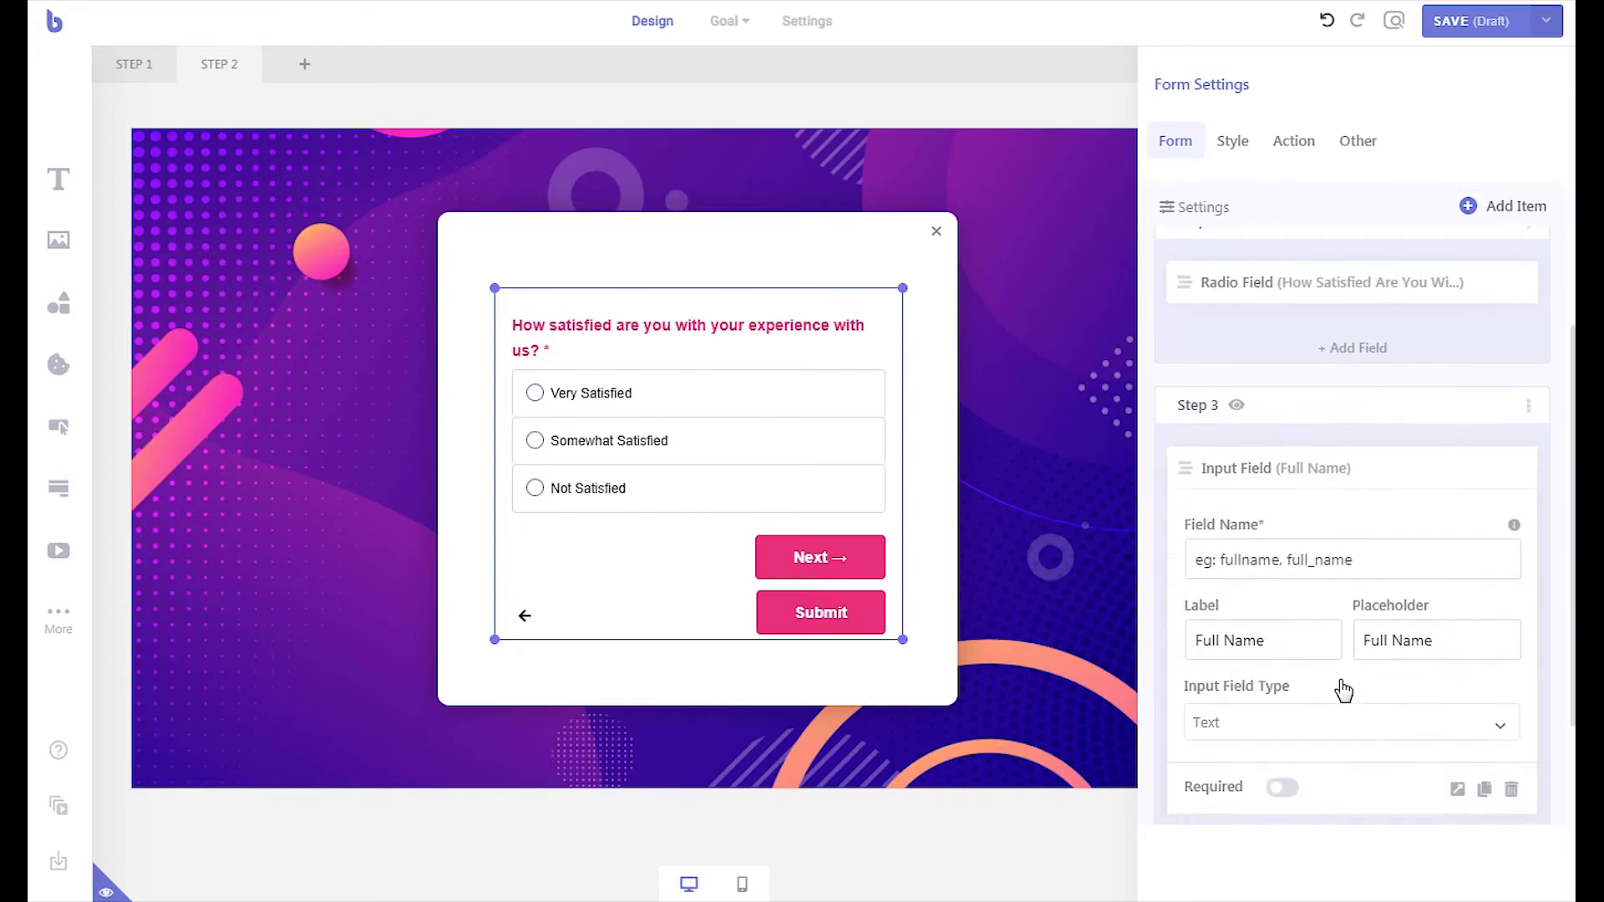
click(1282, 763)
click(1281, 625)
text(email)
scroll(1266, 577, down, 2)
triple_click(1267, 574)
text(Email Address)
- Set the email field's placeholder to 'Email Address', type Email, required, then preview Step 3
triple_click(1280, 557)
key(ctrl+c)
key(Tab)
key(ctrl+v)
click(1354, 644)
click(1267, 763)
click(1282, 704)
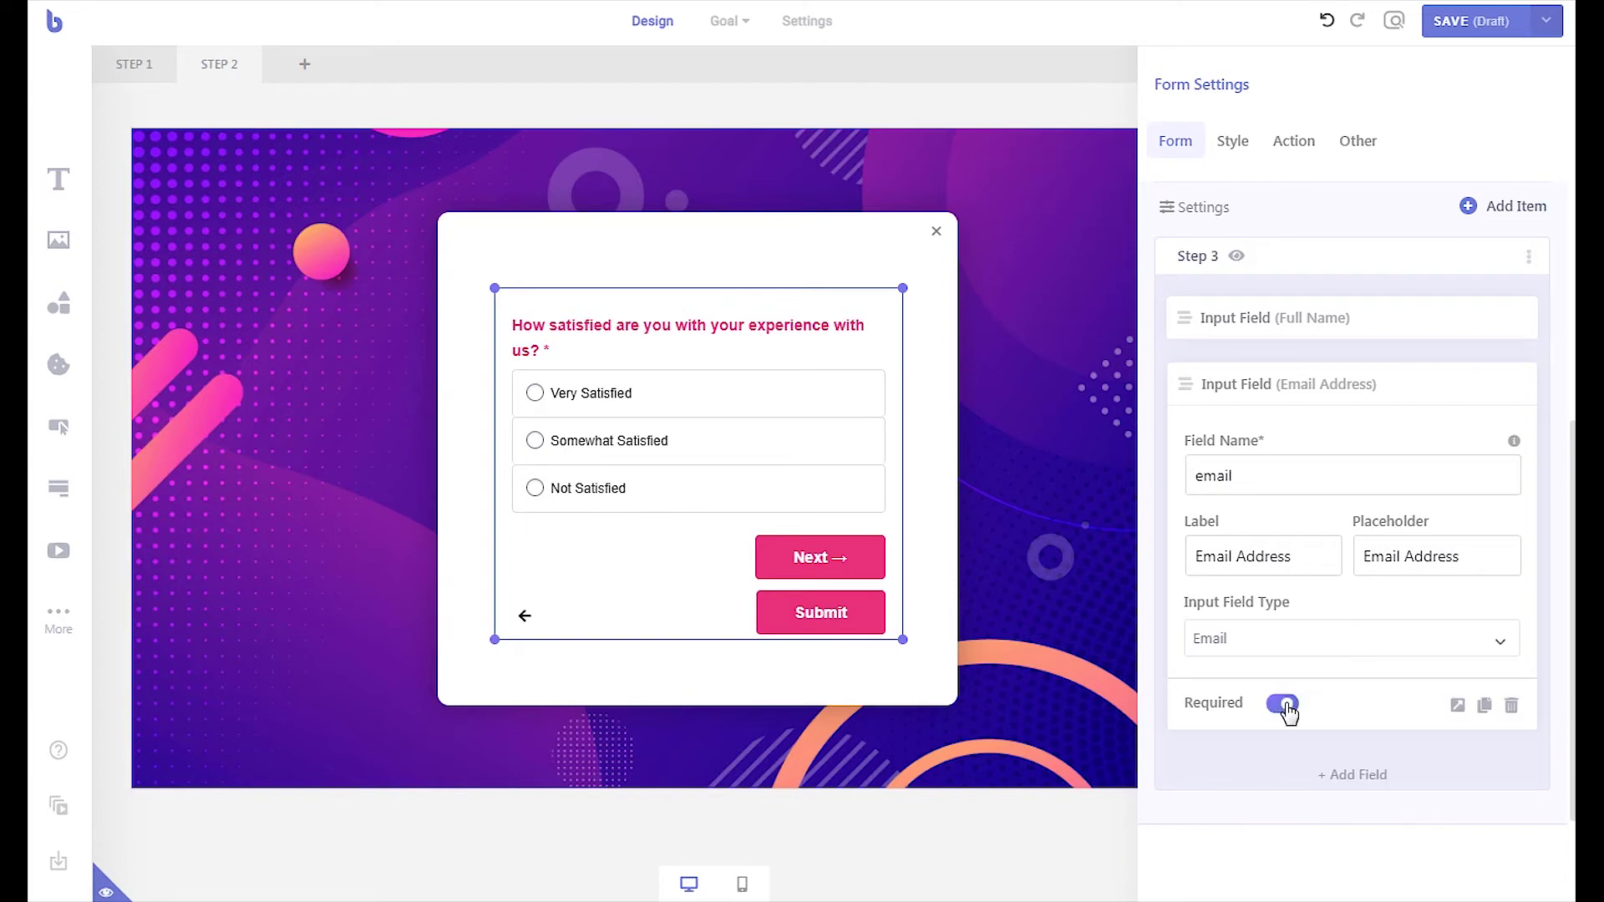
click(1240, 261)
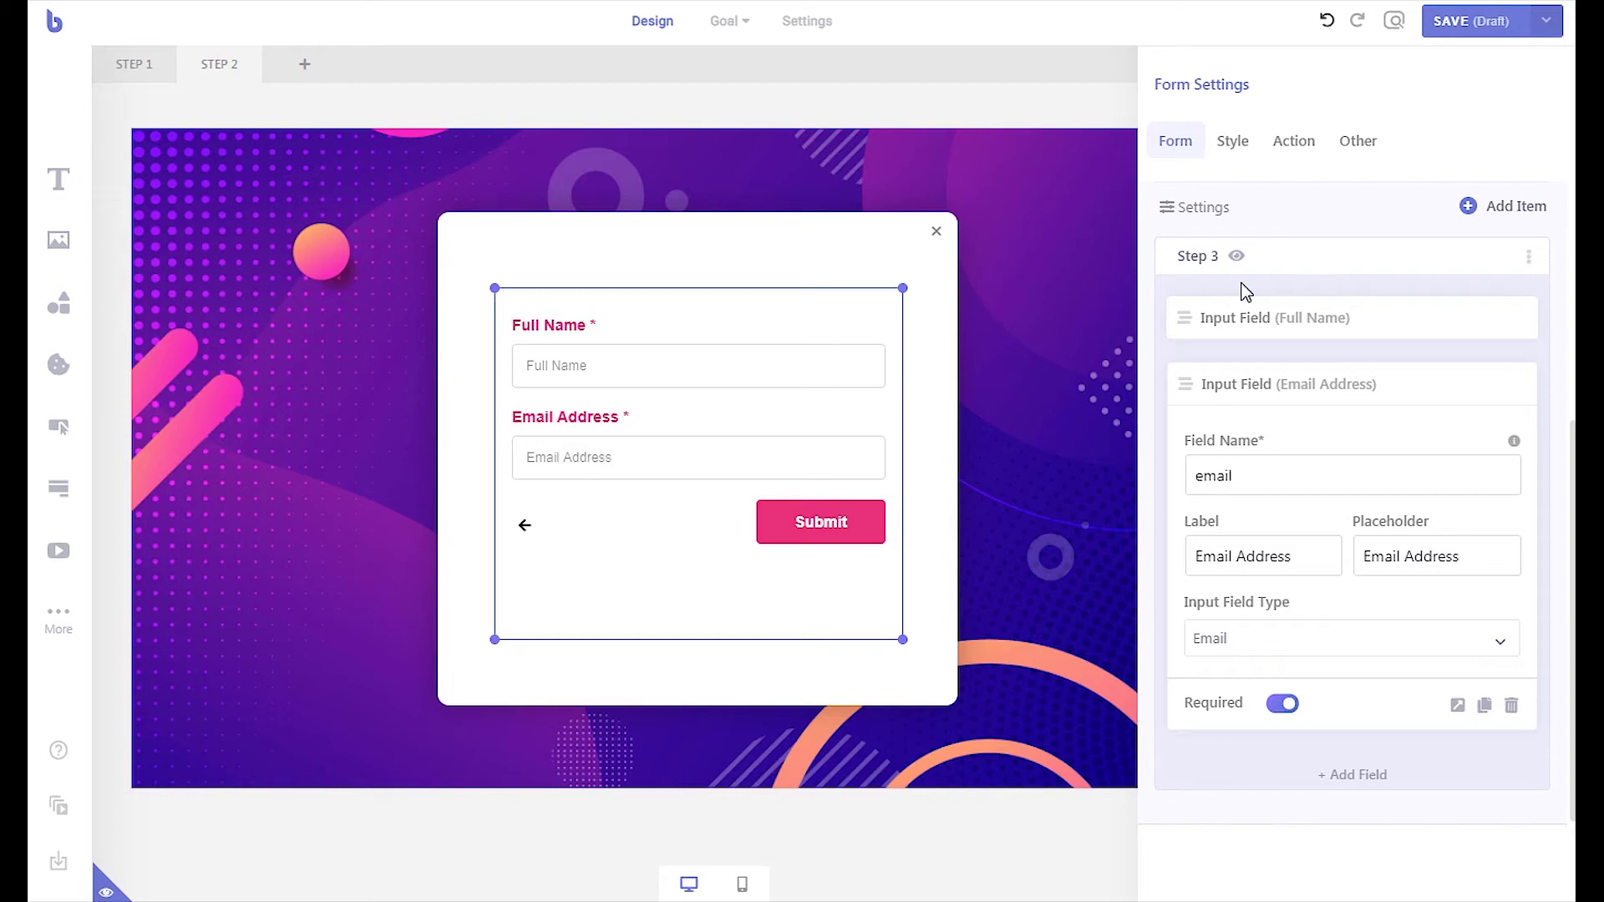
- Turn on the automatic email reply to visitors in the form's submission actions
click(1308, 146)
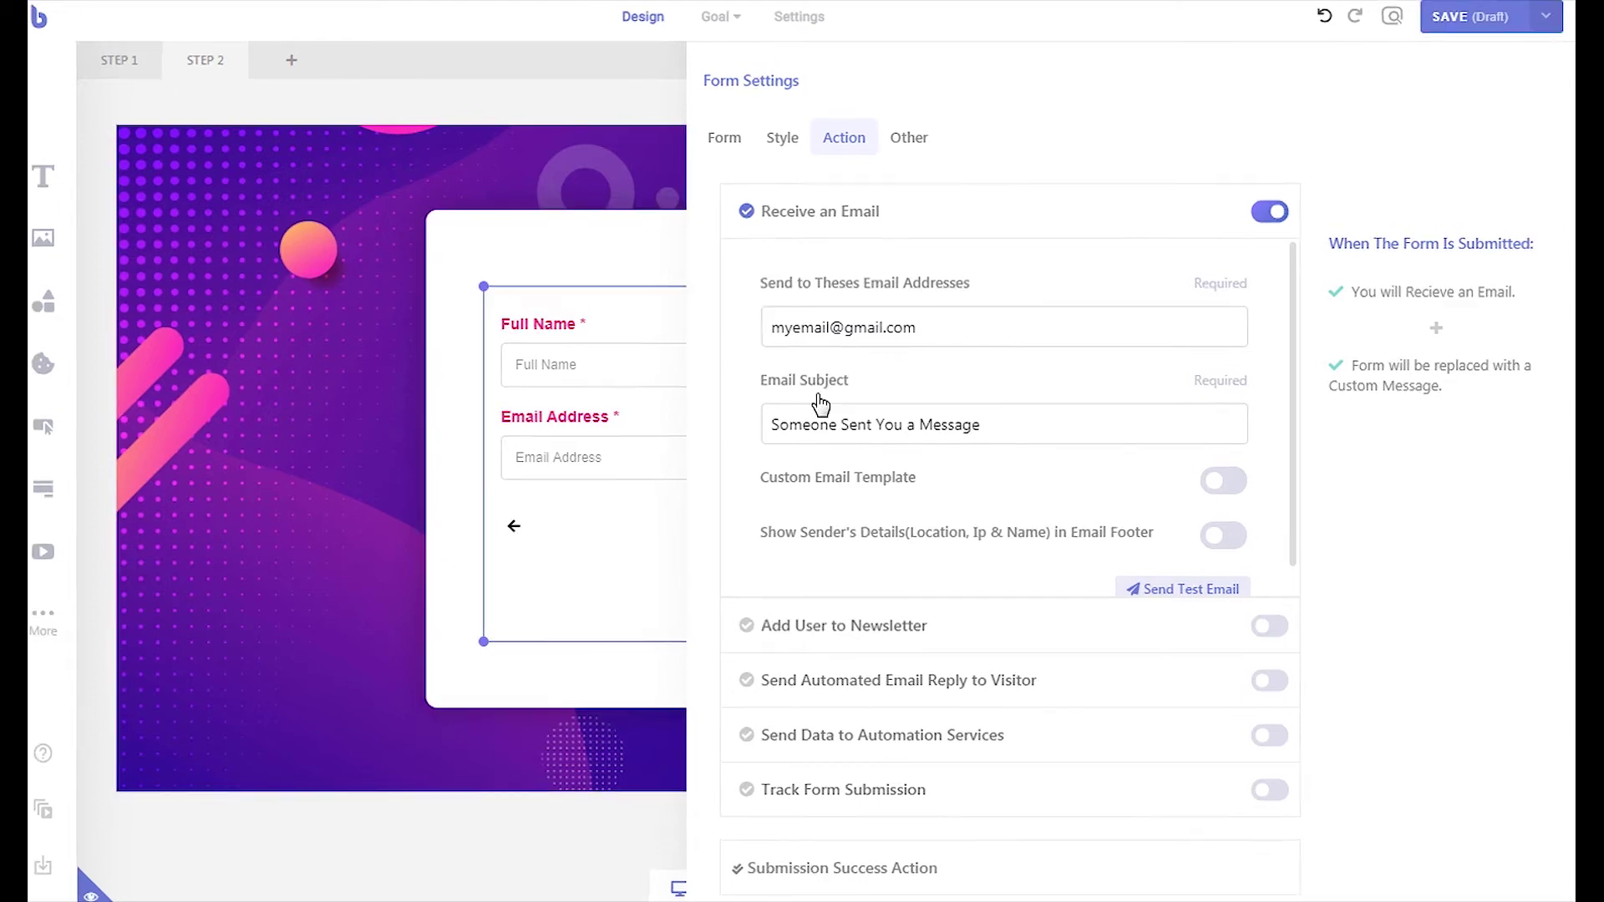
click(1001, 678)
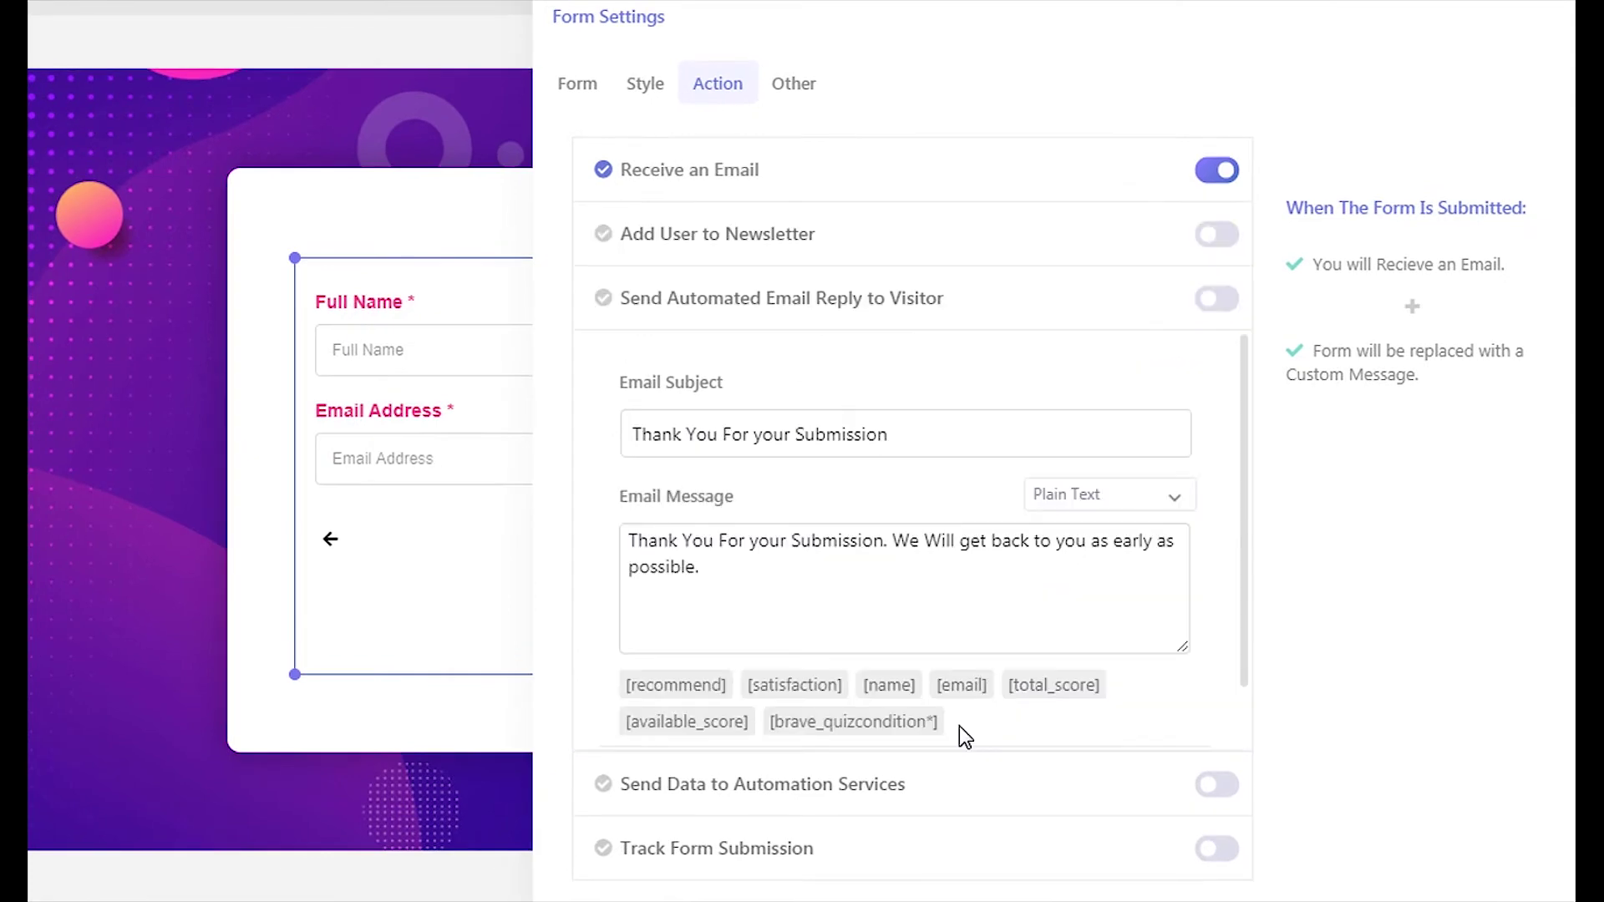
click(1223, 302)
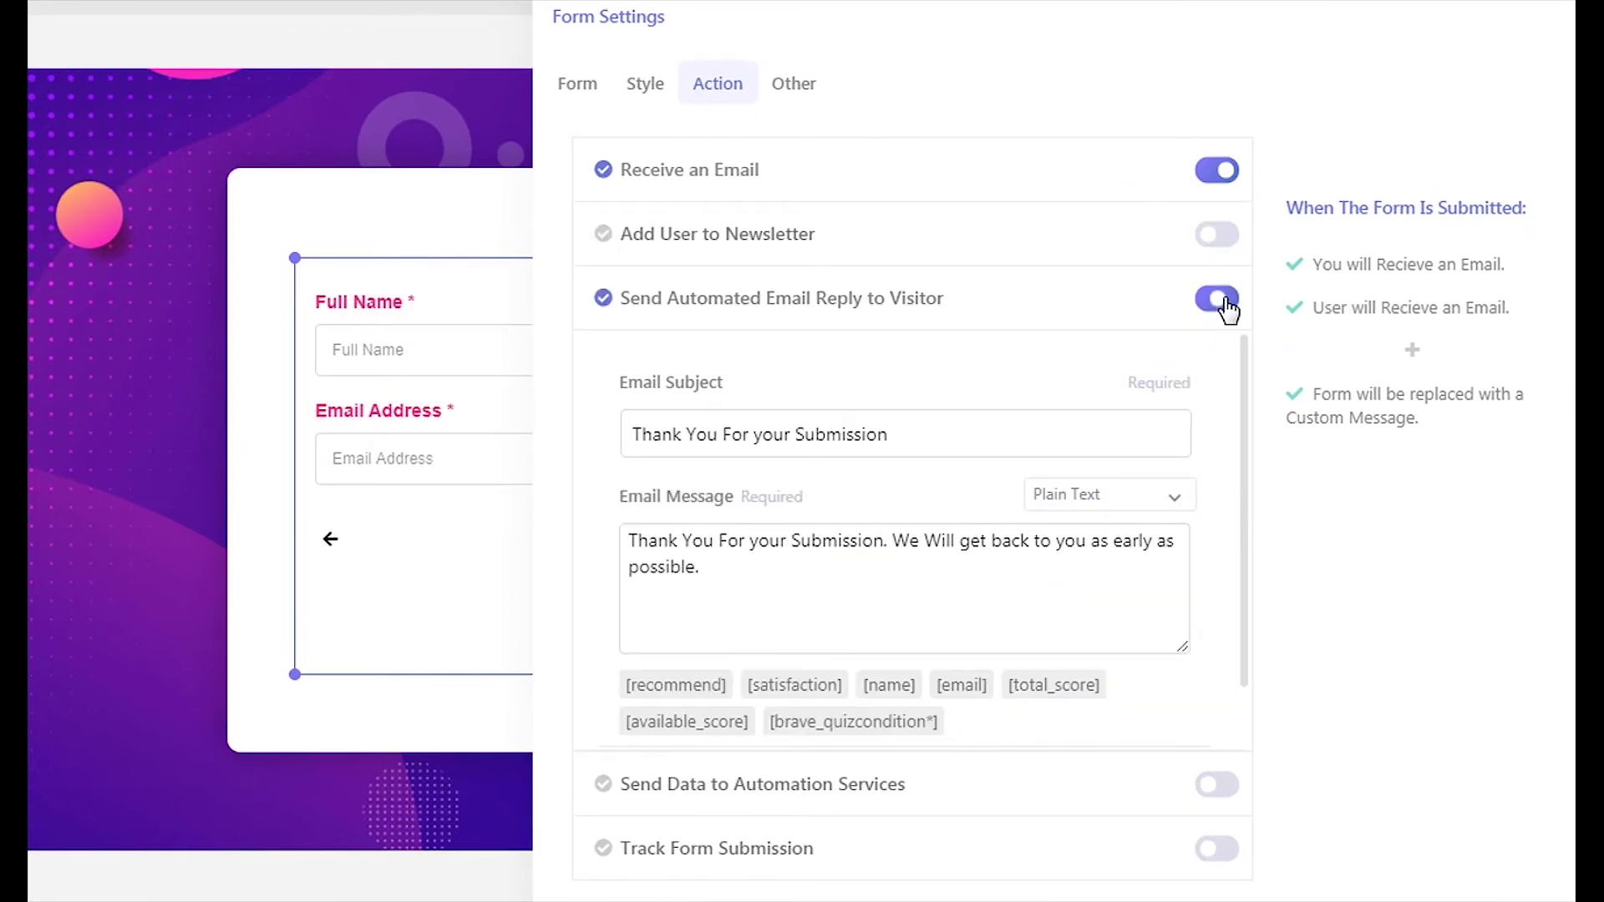
drag(878, 576, 749, 541)
text(participating in the Survey.)
key(Return)
text(Here is your $40 Coupo)
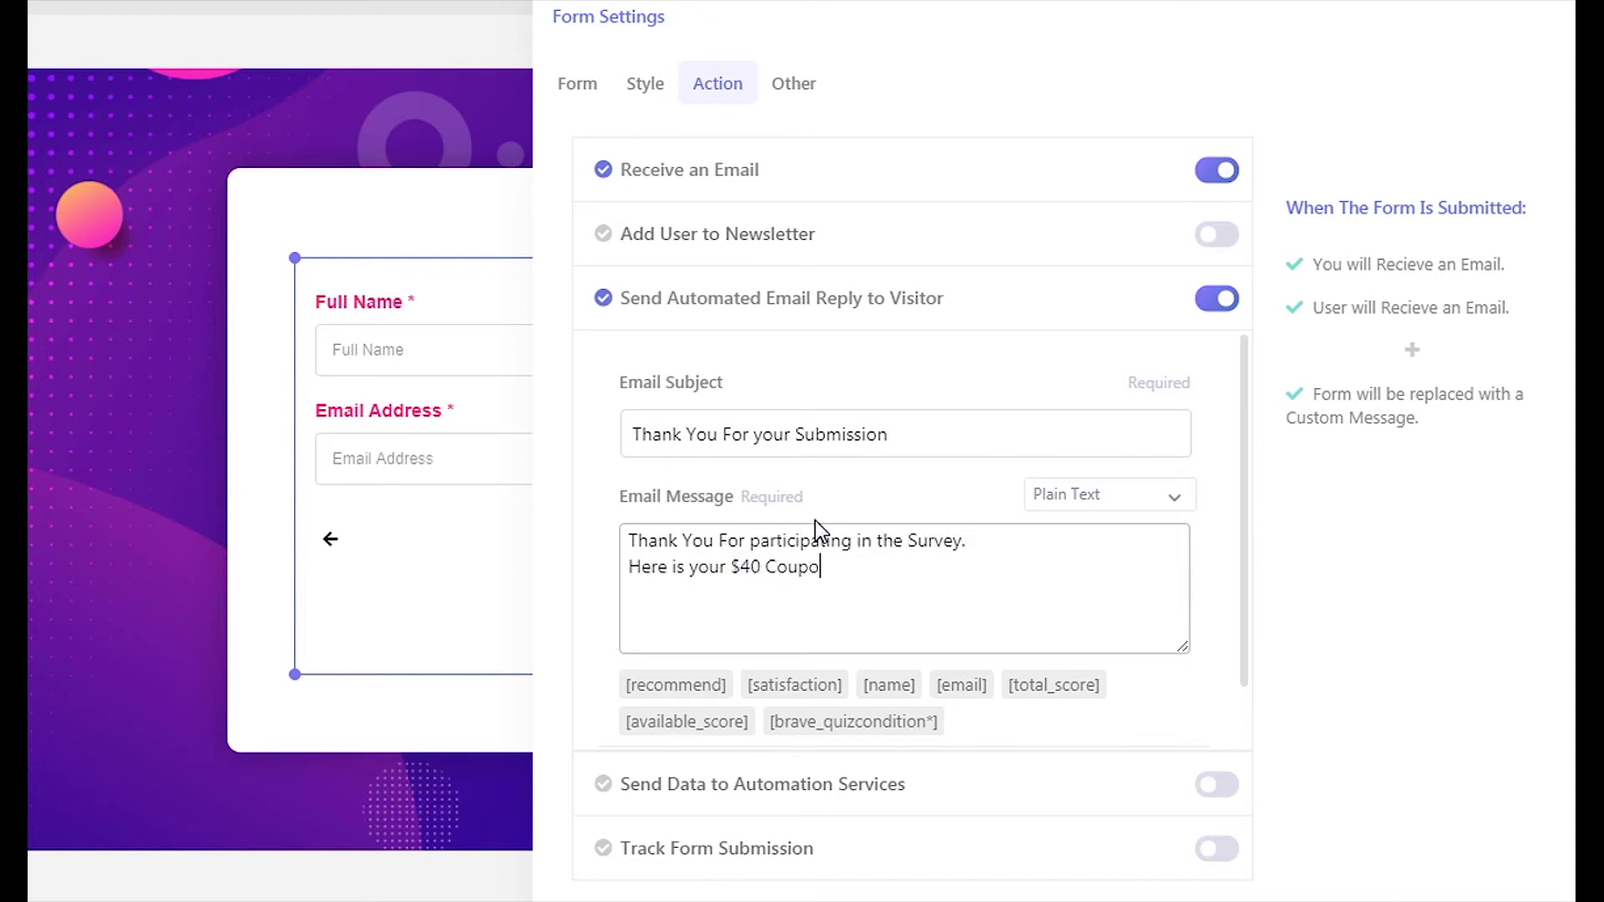
text(n Code:)
key(Return)
text(XX223)
key(Return)
key(Return)
- Sign the reply 'Regards' and add '!' to the custom success message text
text(Regards)
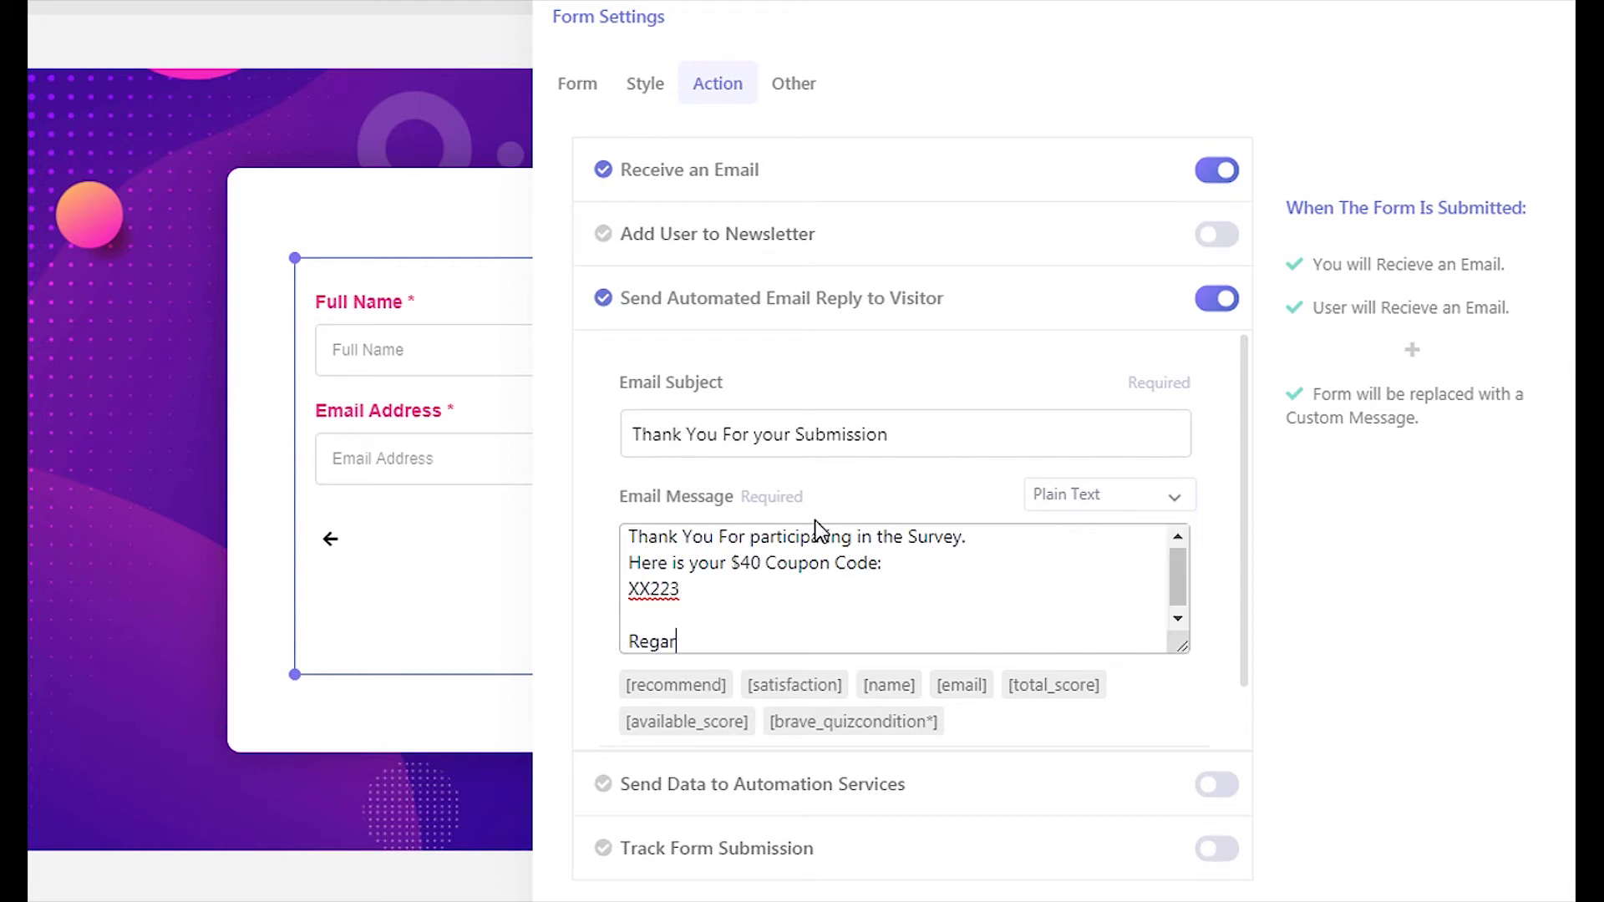
click(817, 605)
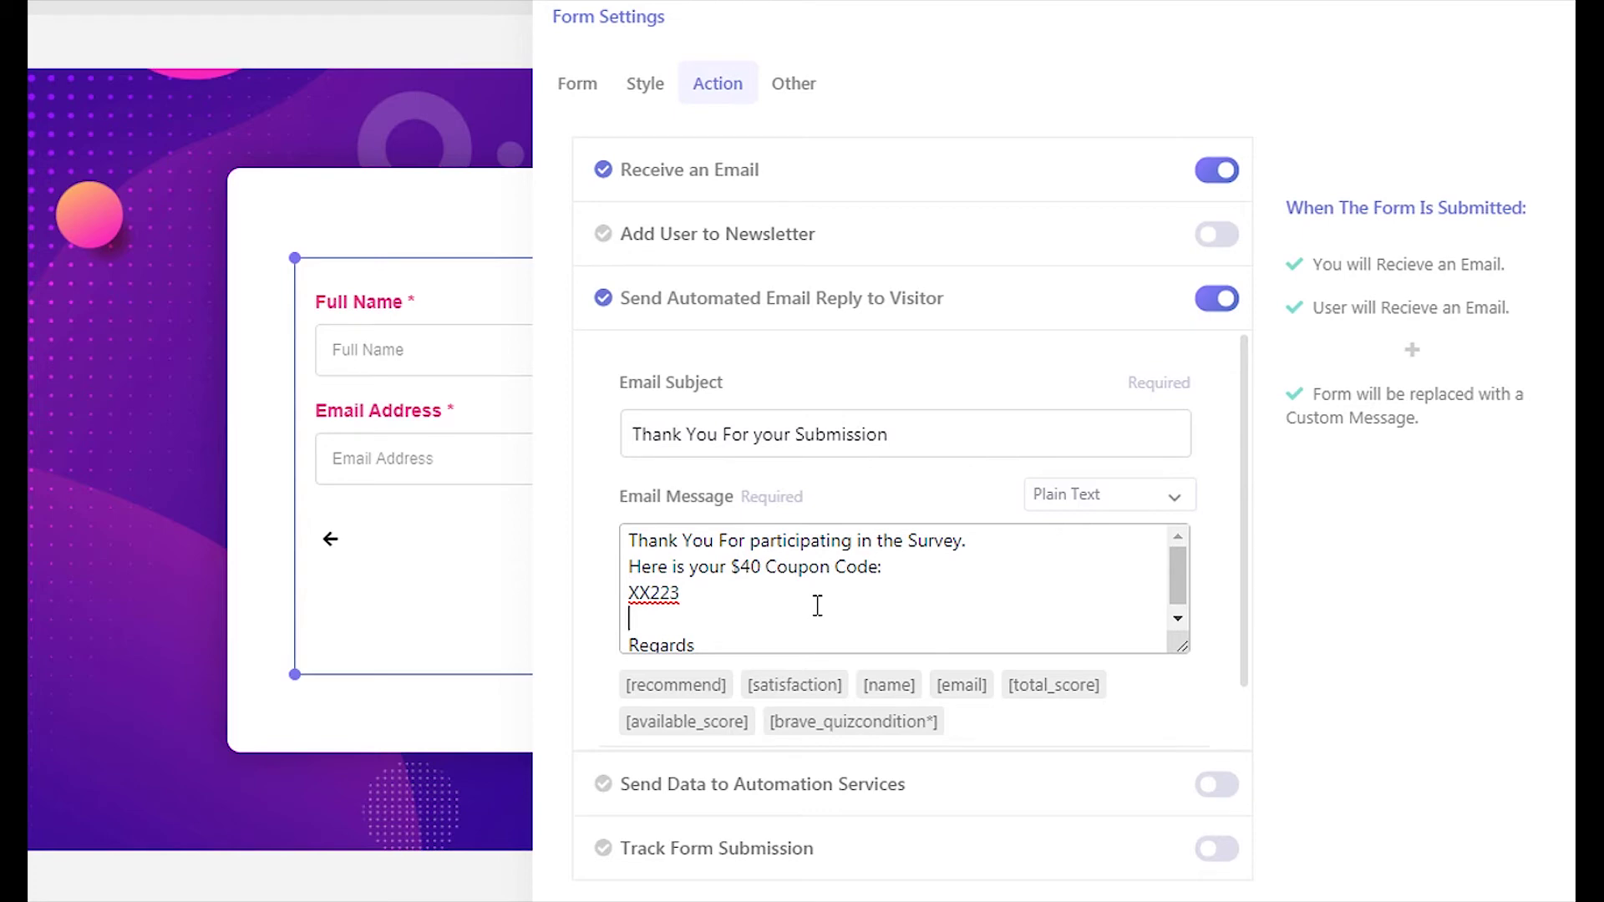
scroll(817, 605, down, 1)
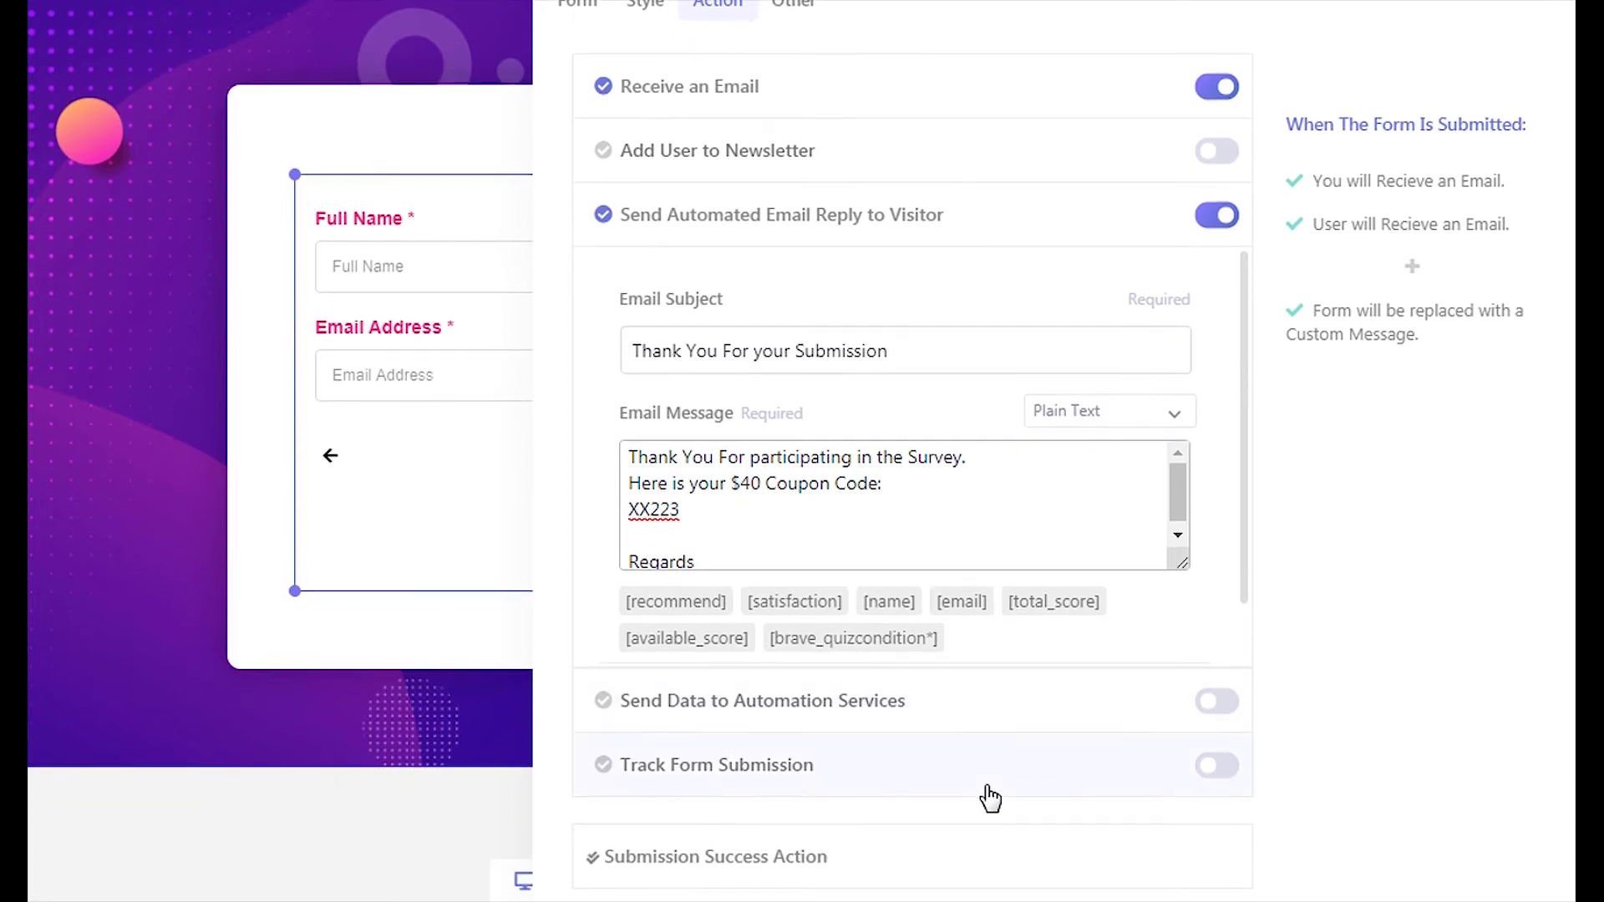
click(970, 856)
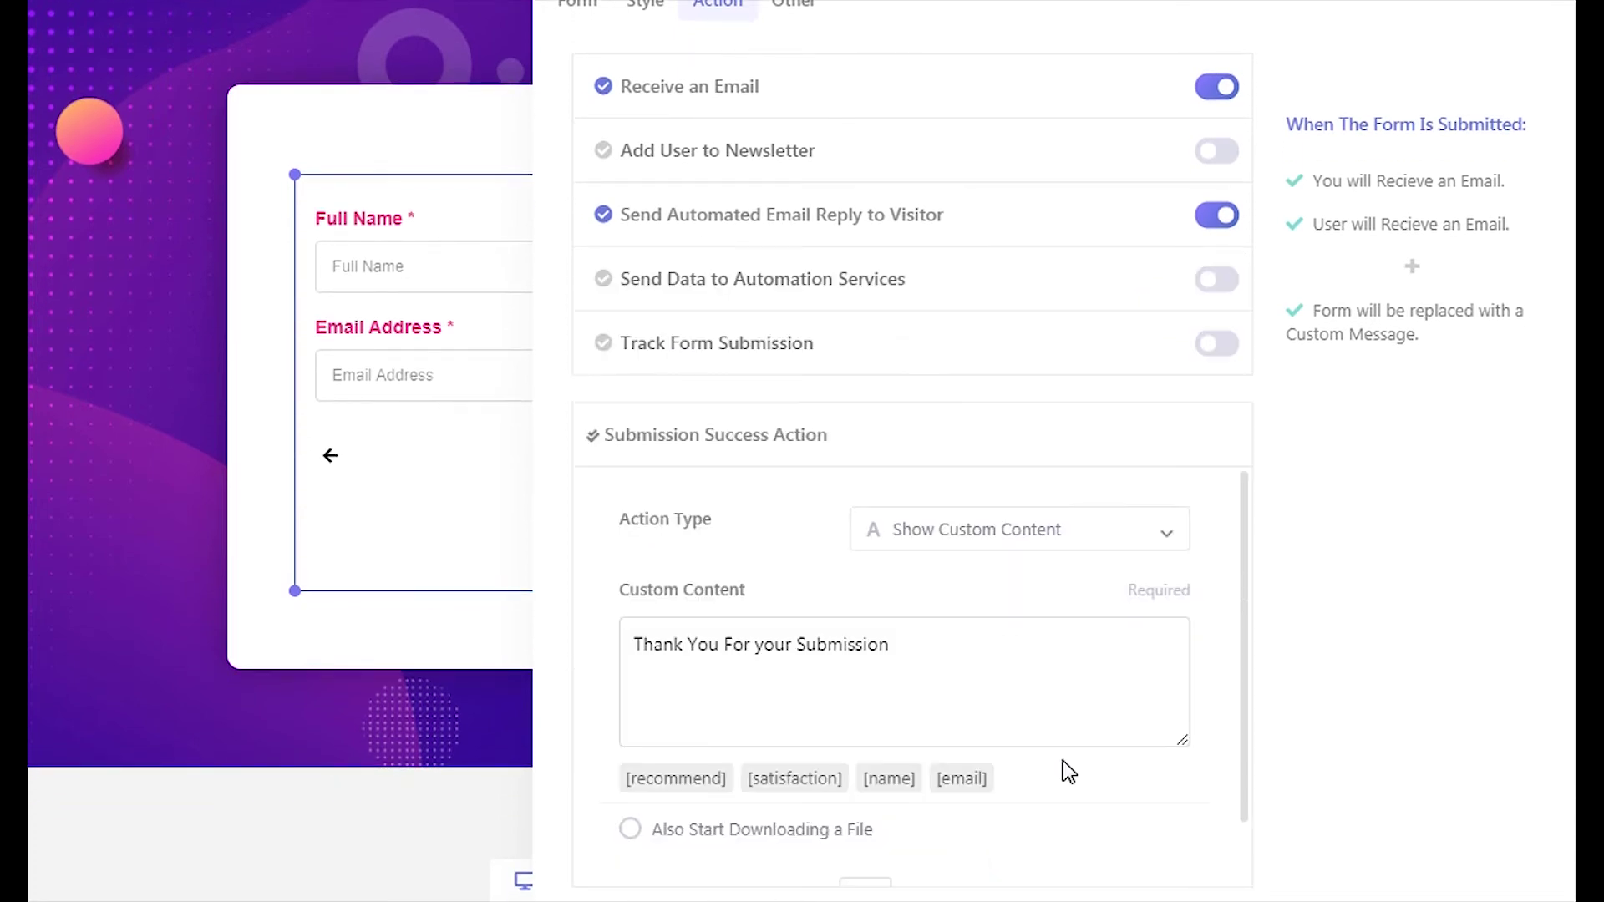
click(1067, 687)
text(!)
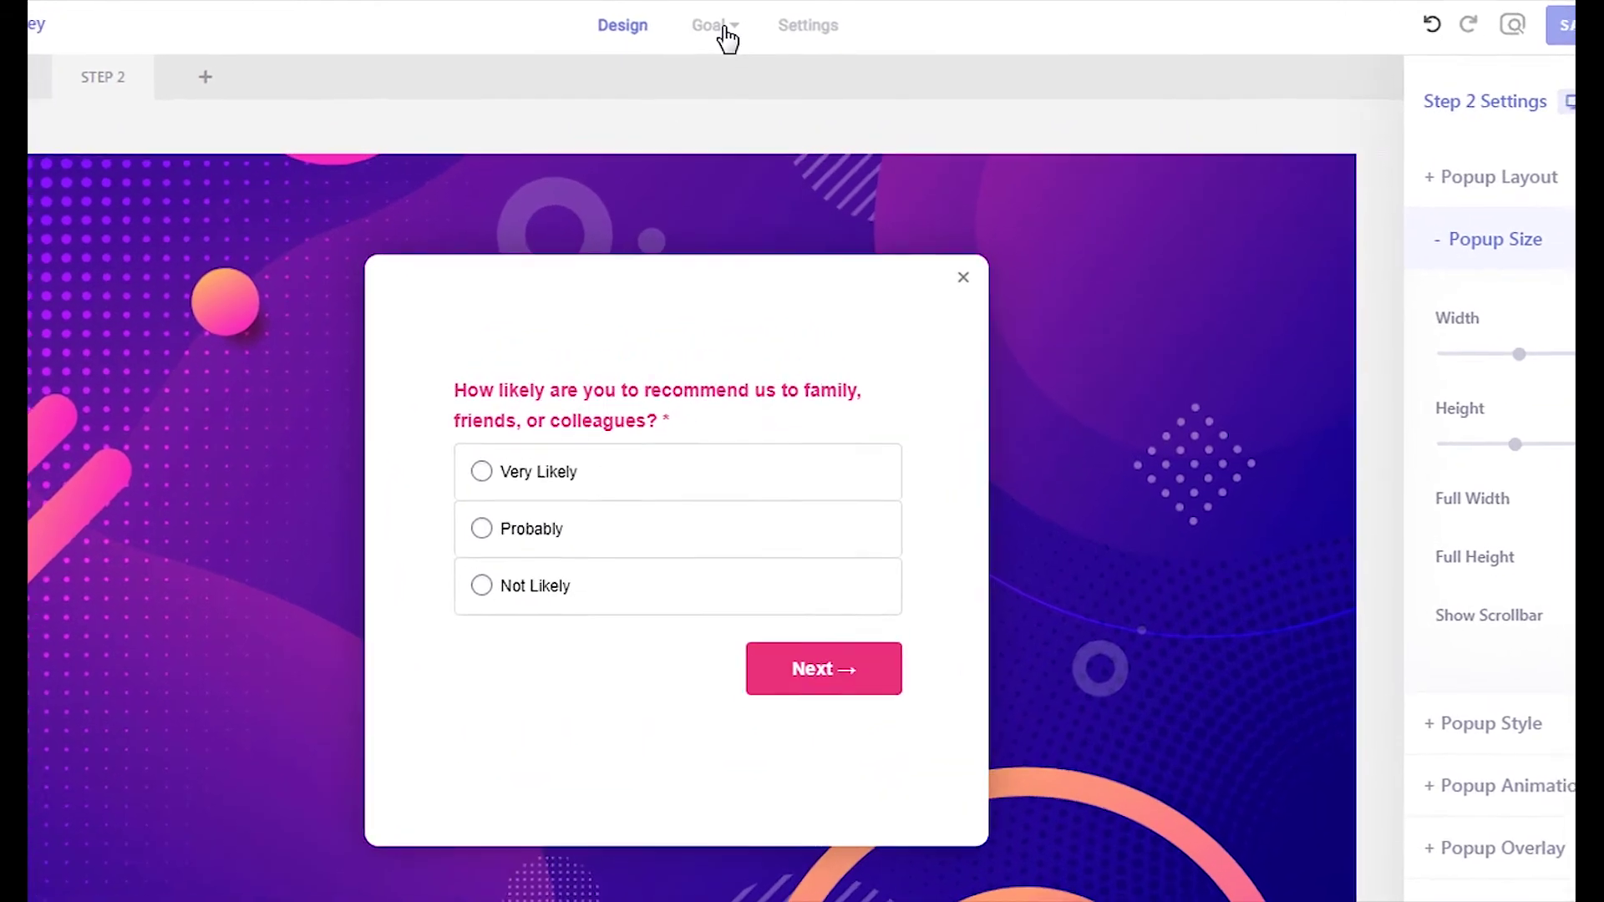
- Set the campaign goal to Visitor Submits a Form, selecting the survey form as the target
click(723, 30)
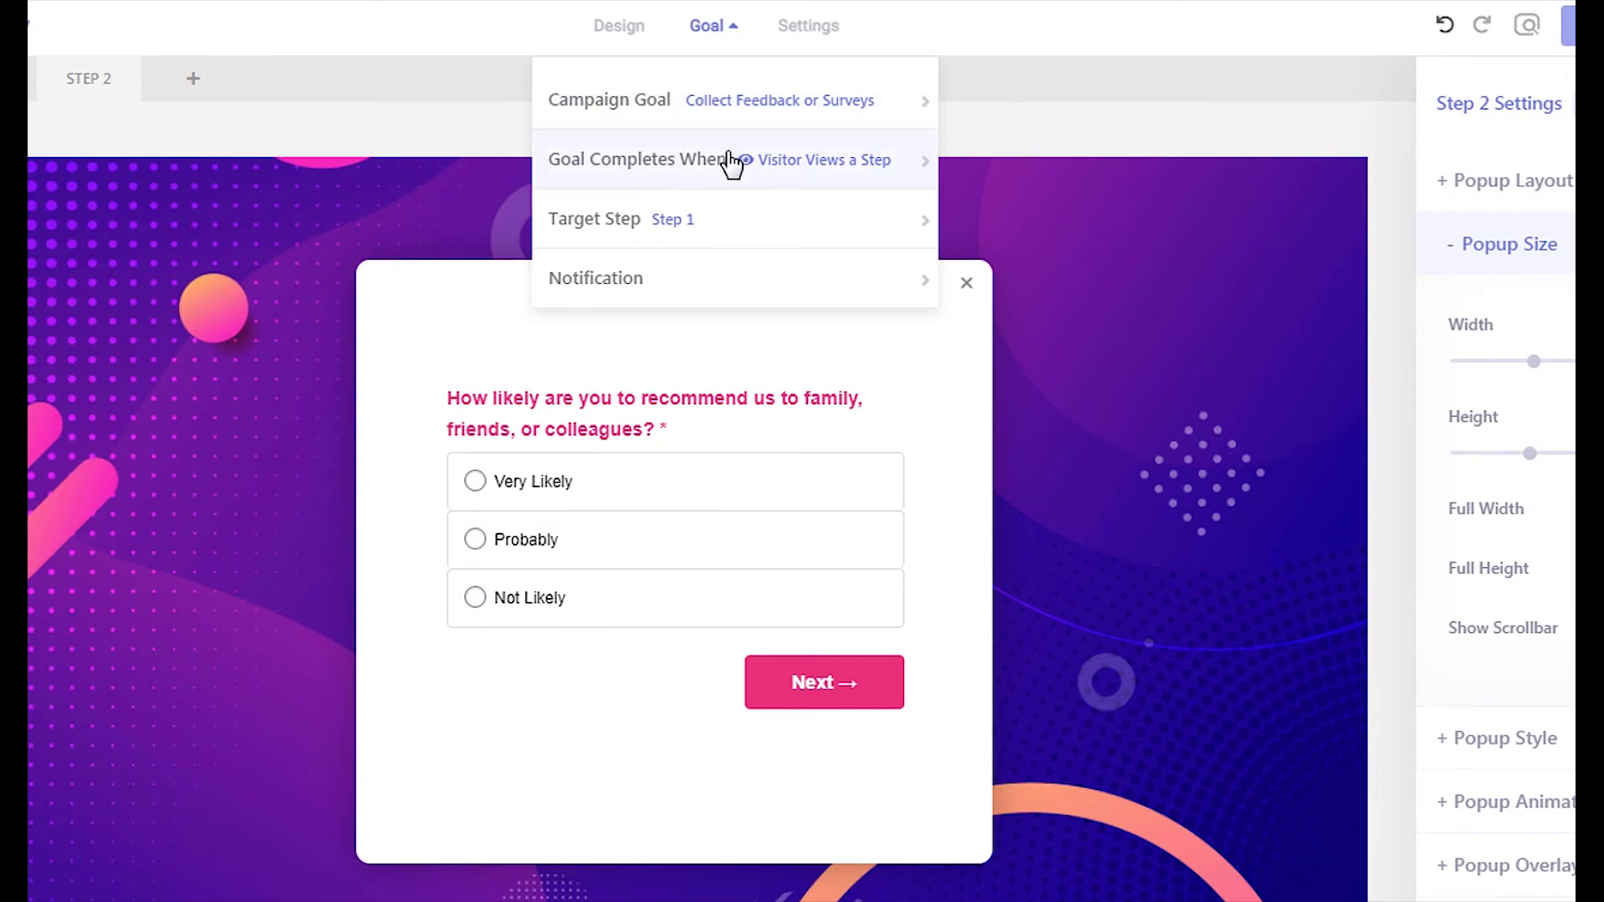
mouse_move(732, 163)
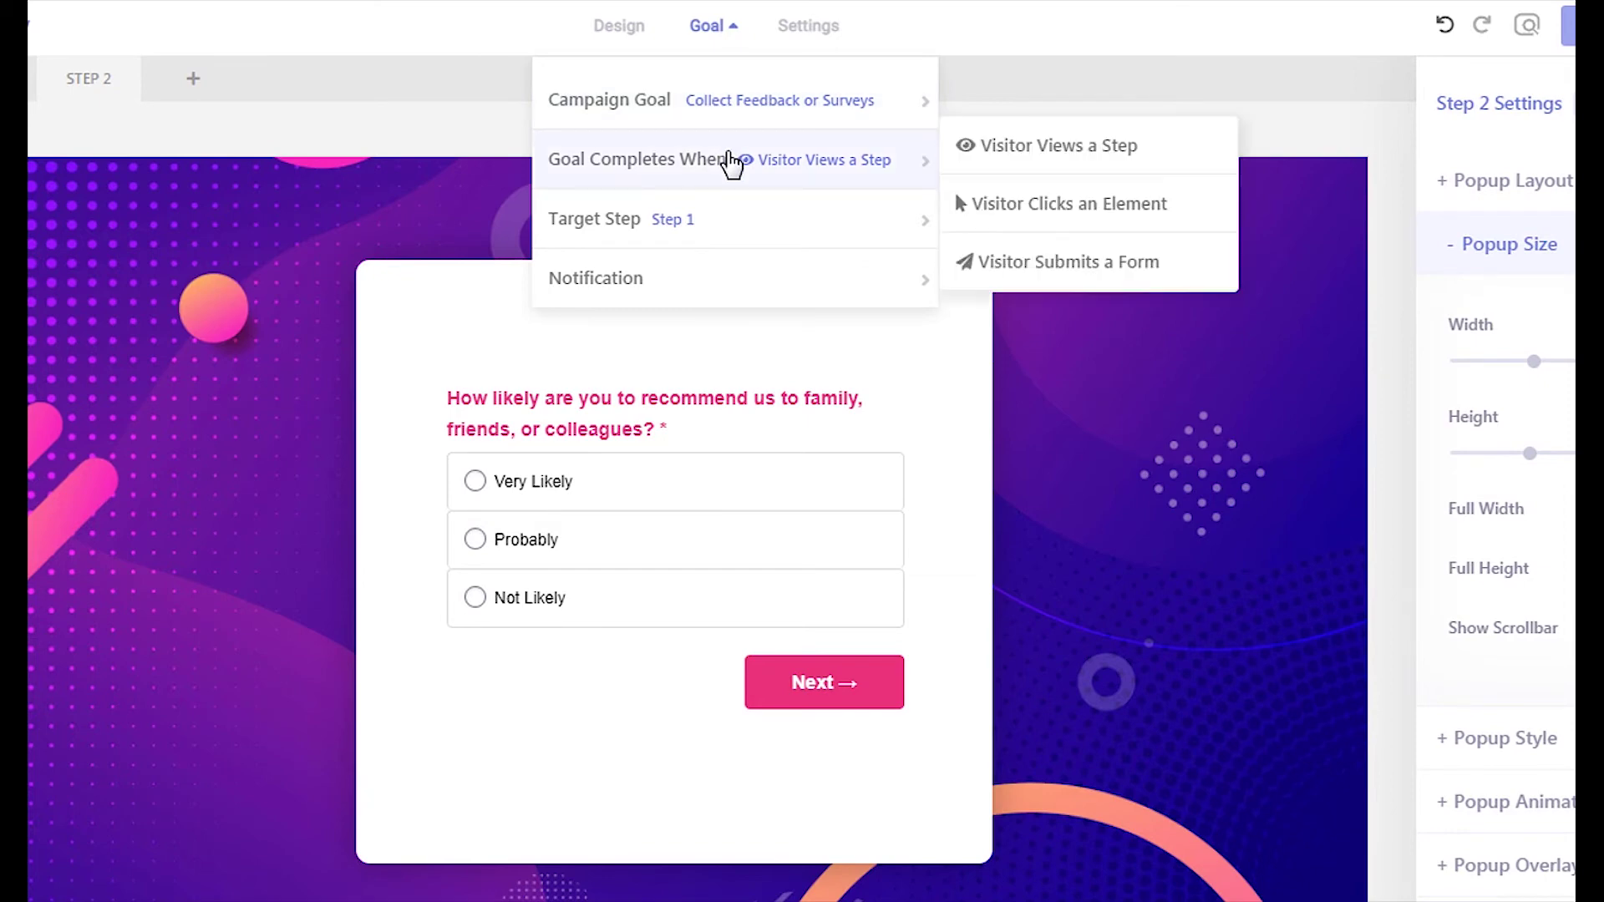
click(1036, 265)
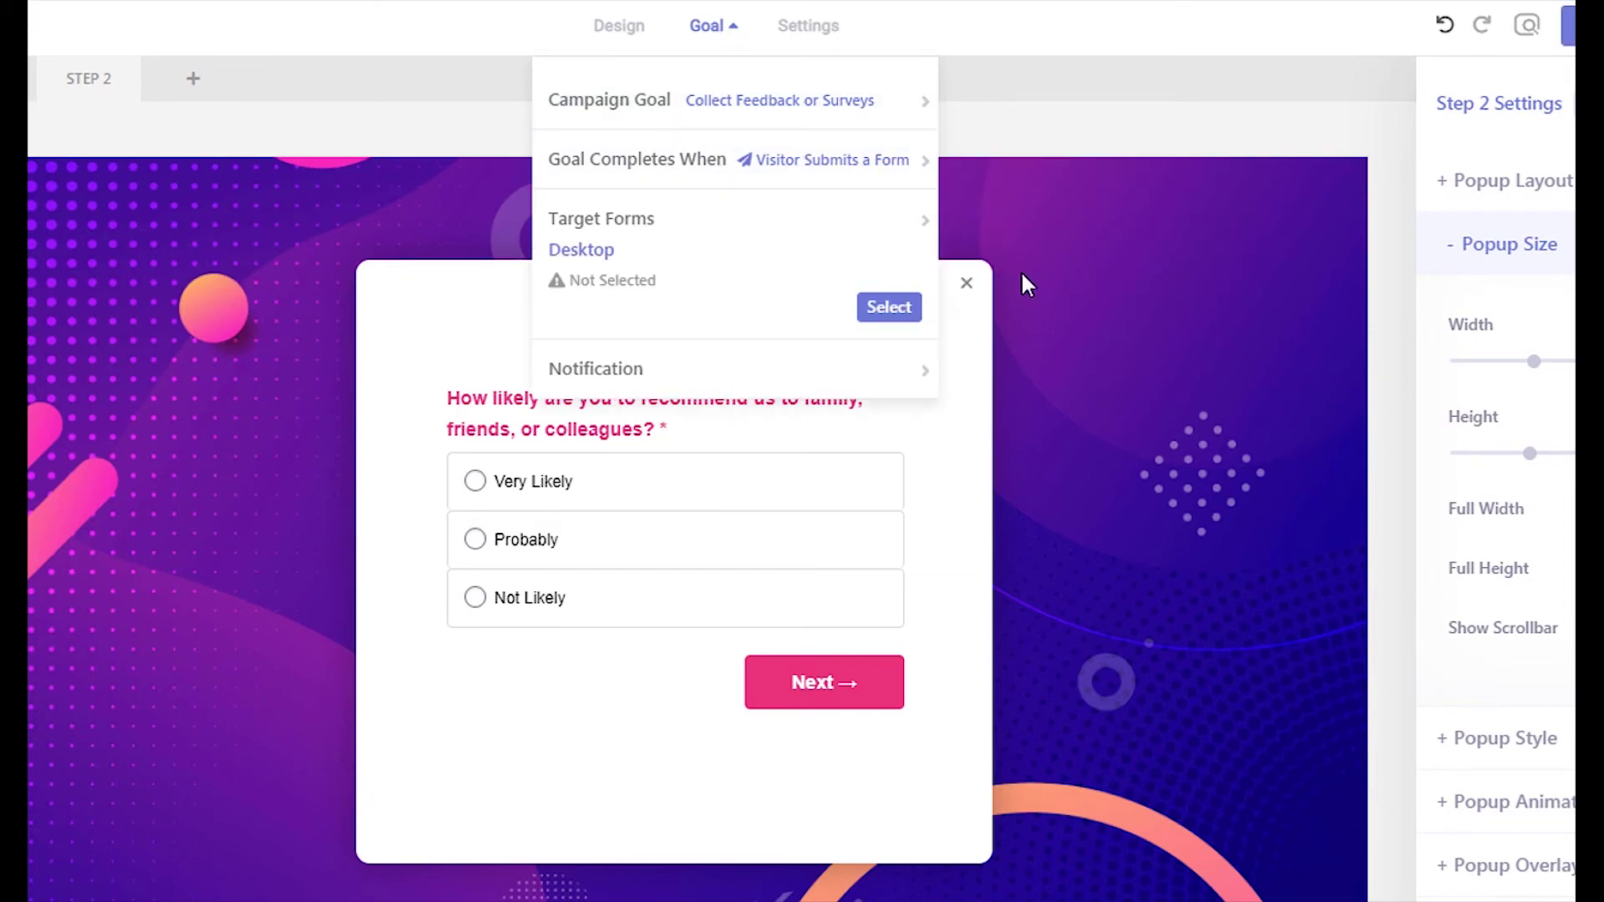
click(888, 310)
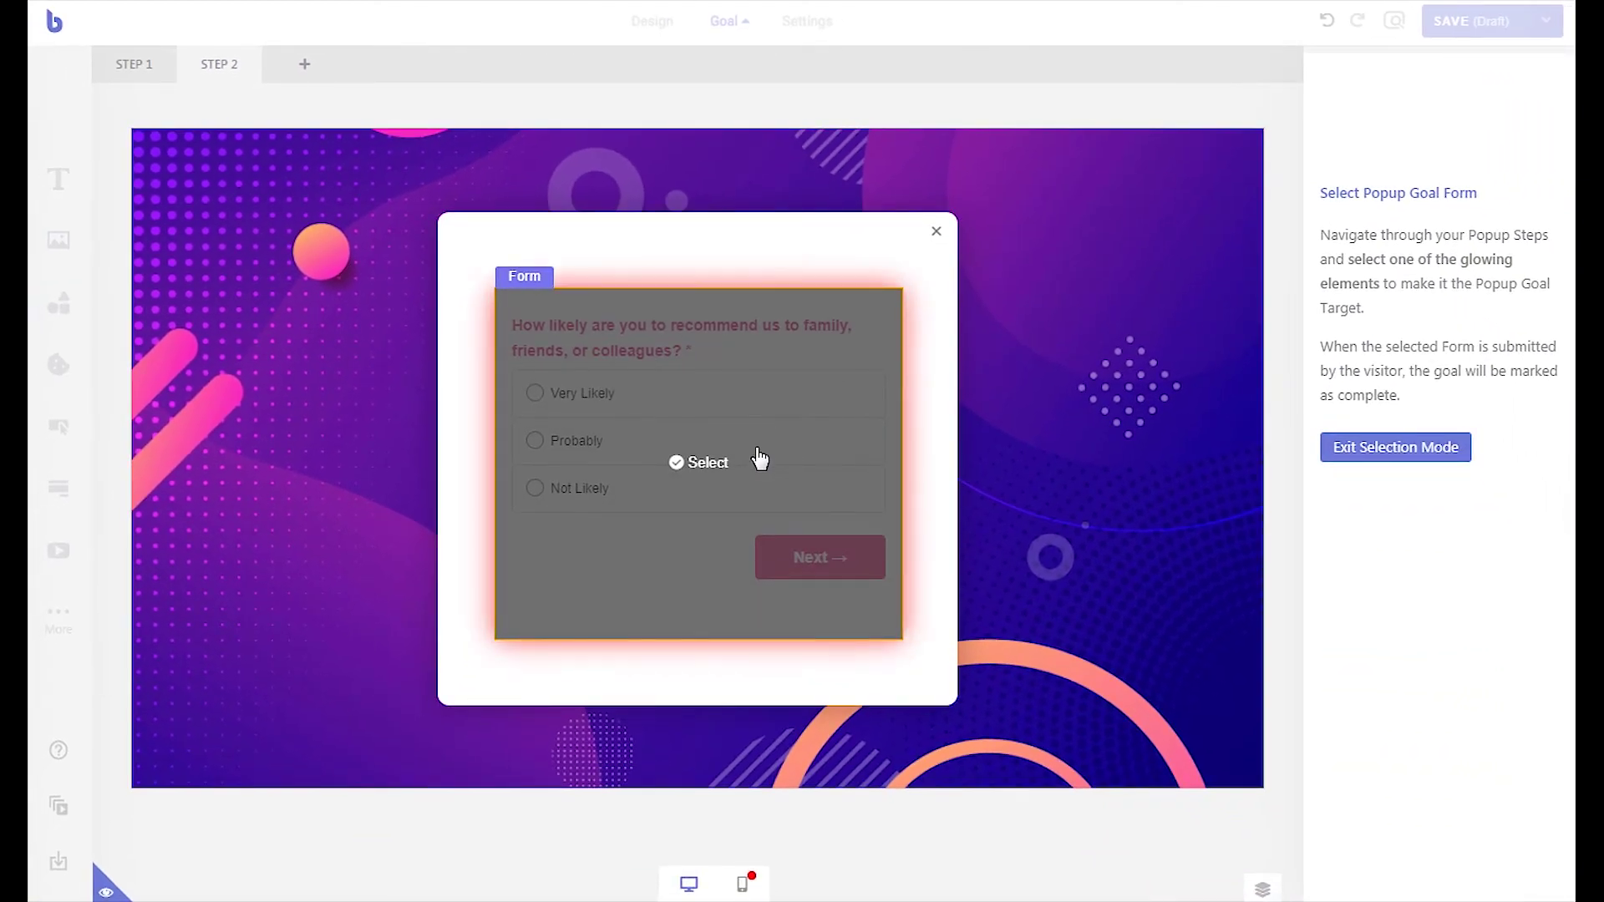
click(752, 537)
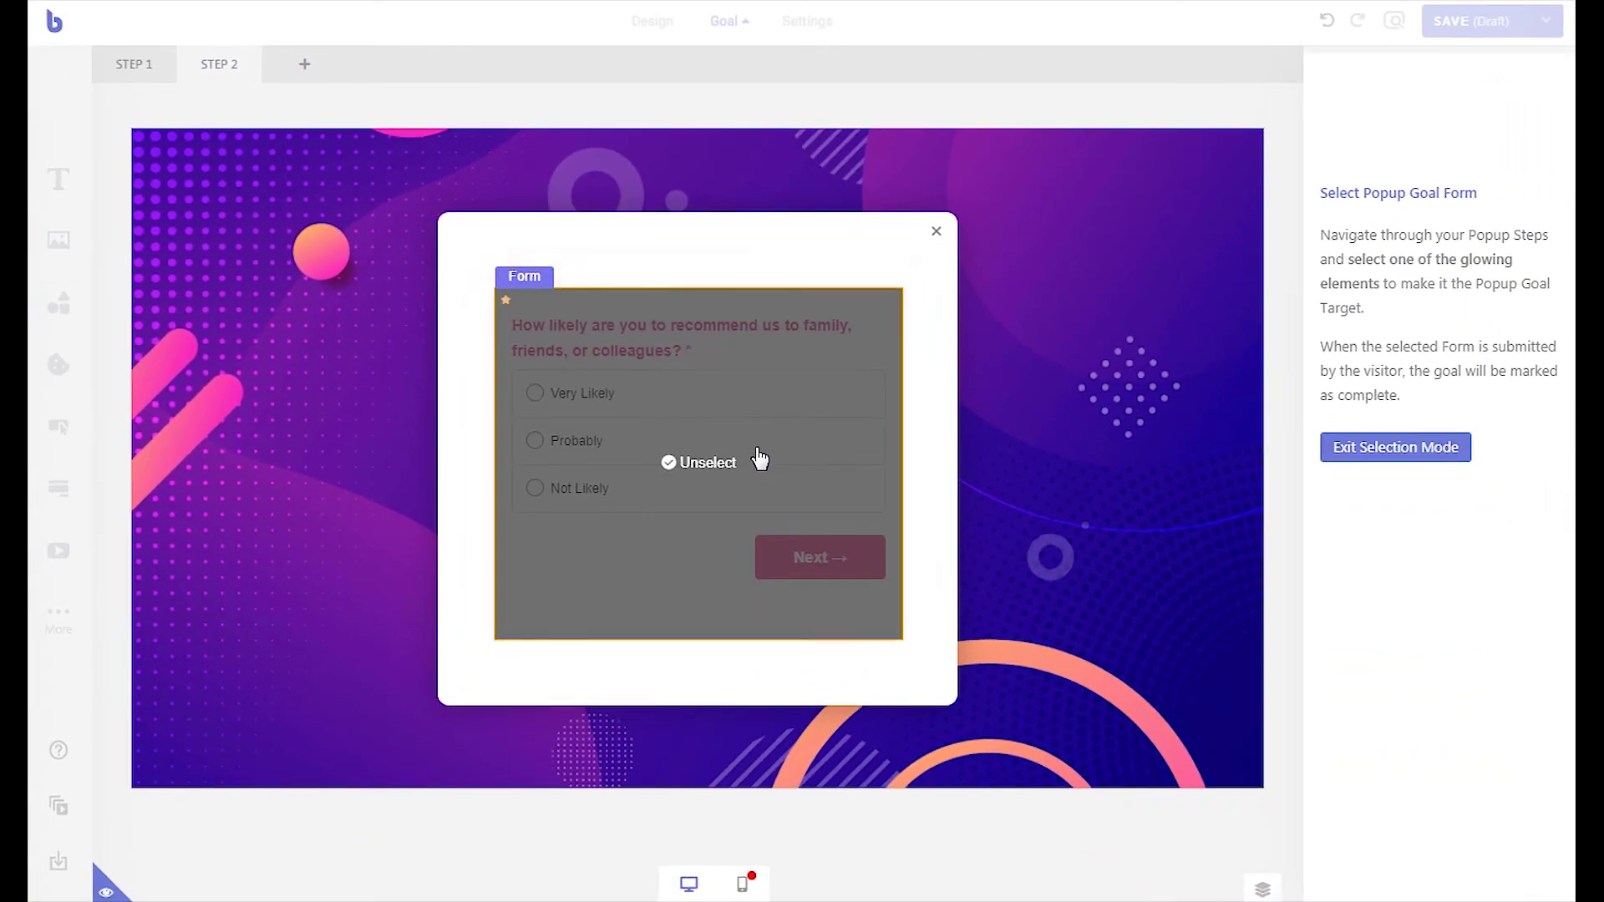
click(1347, 468)
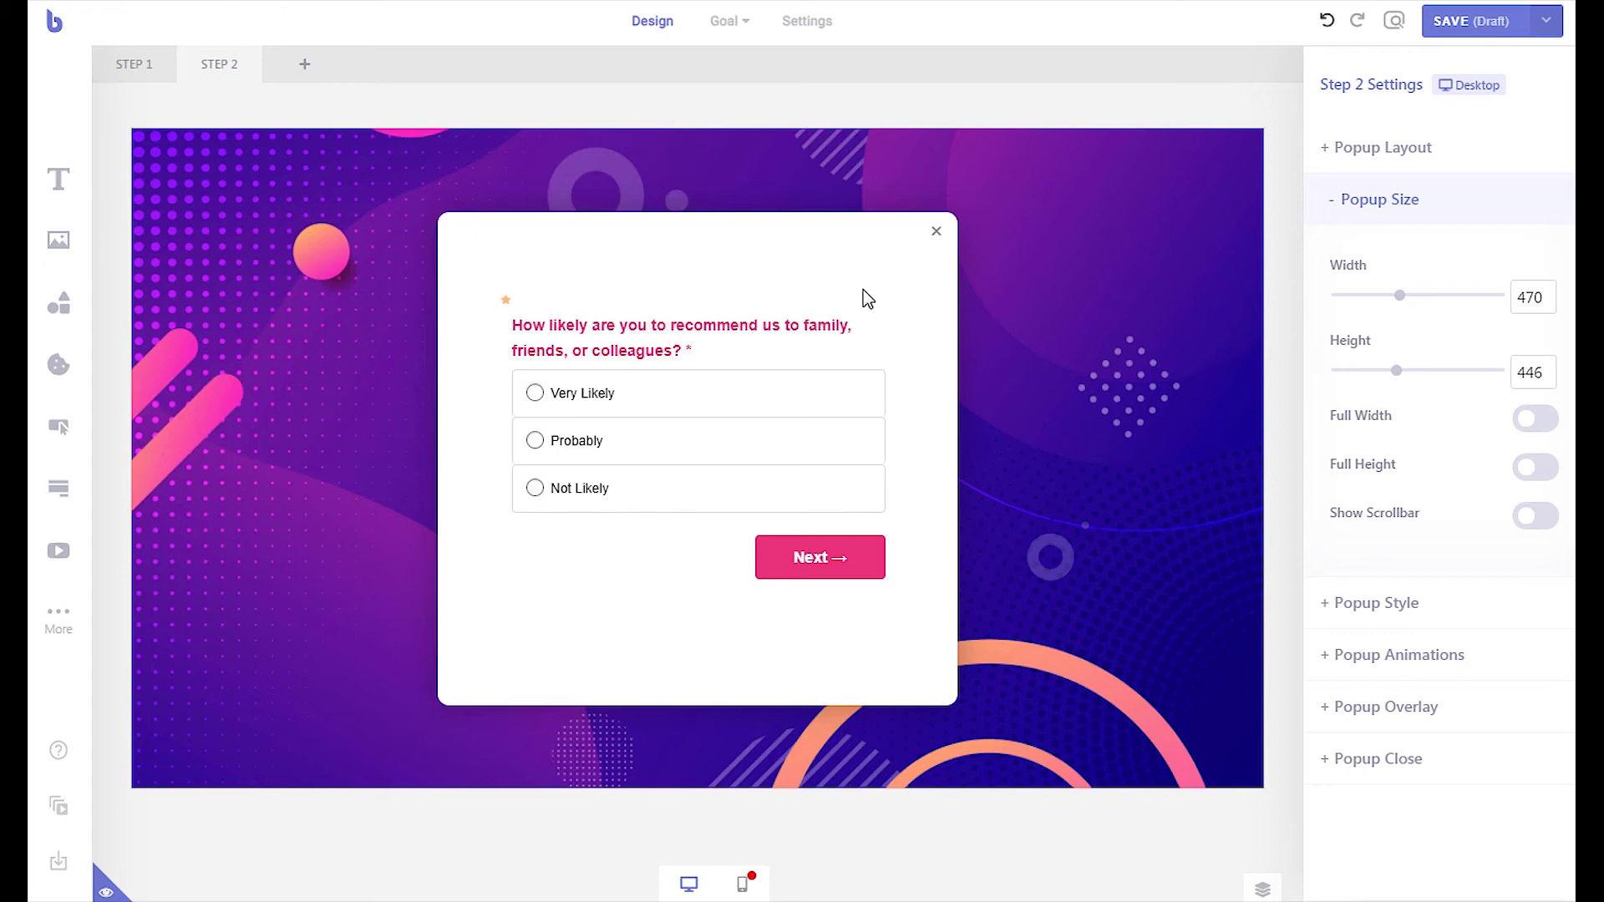
- Hide the popup after a visitor submits its form and save submissions in the database
click(783, 23)
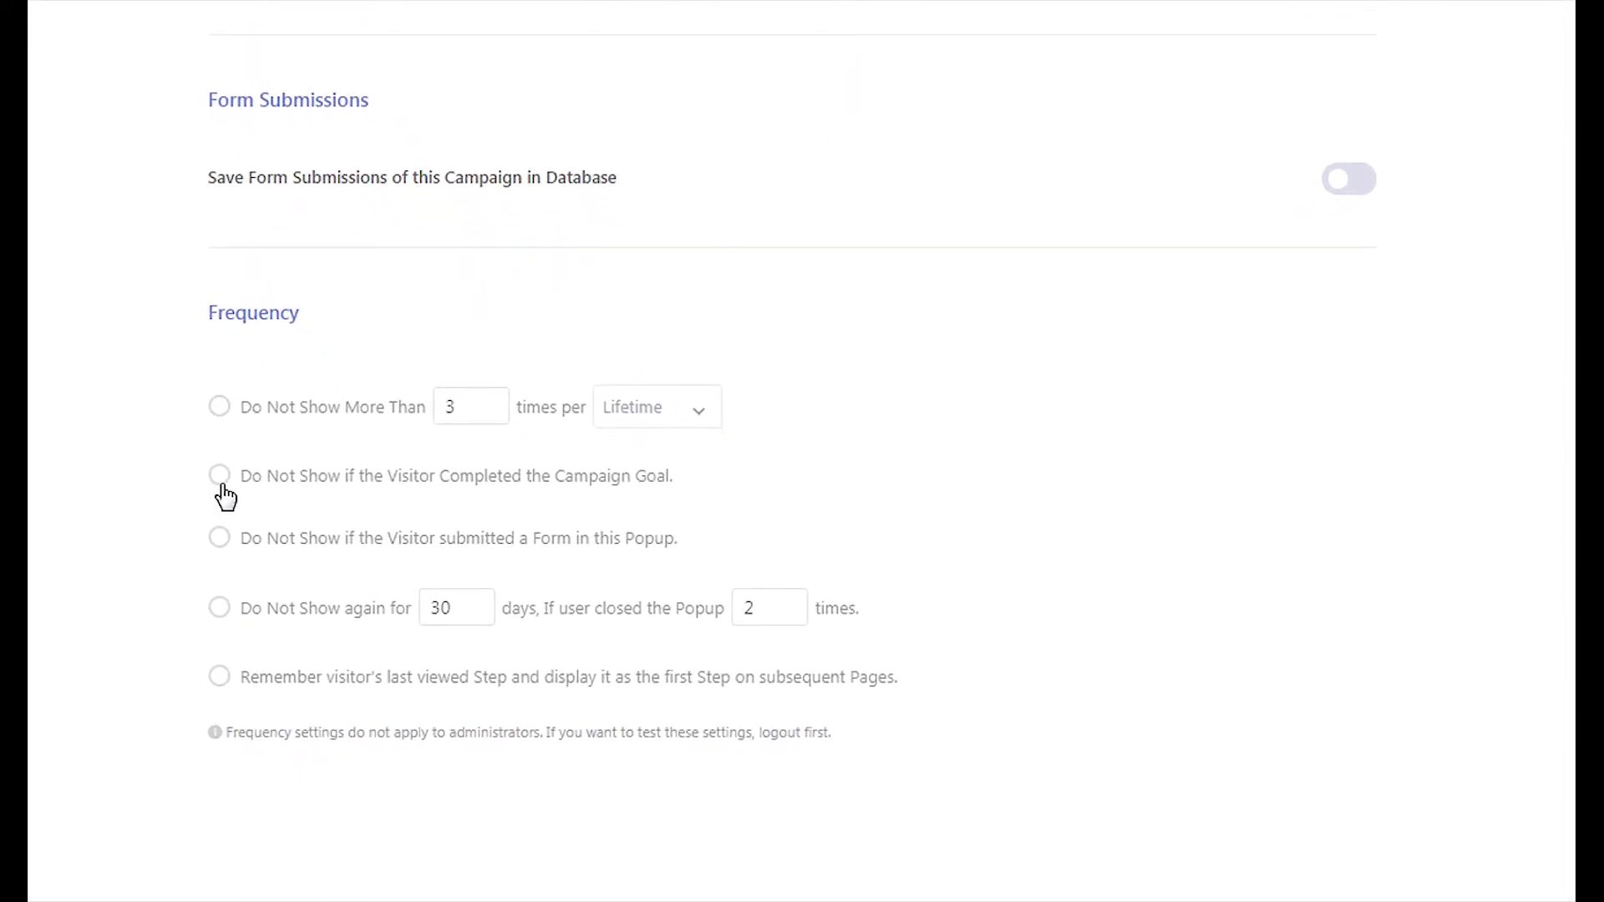
click(221, 543)
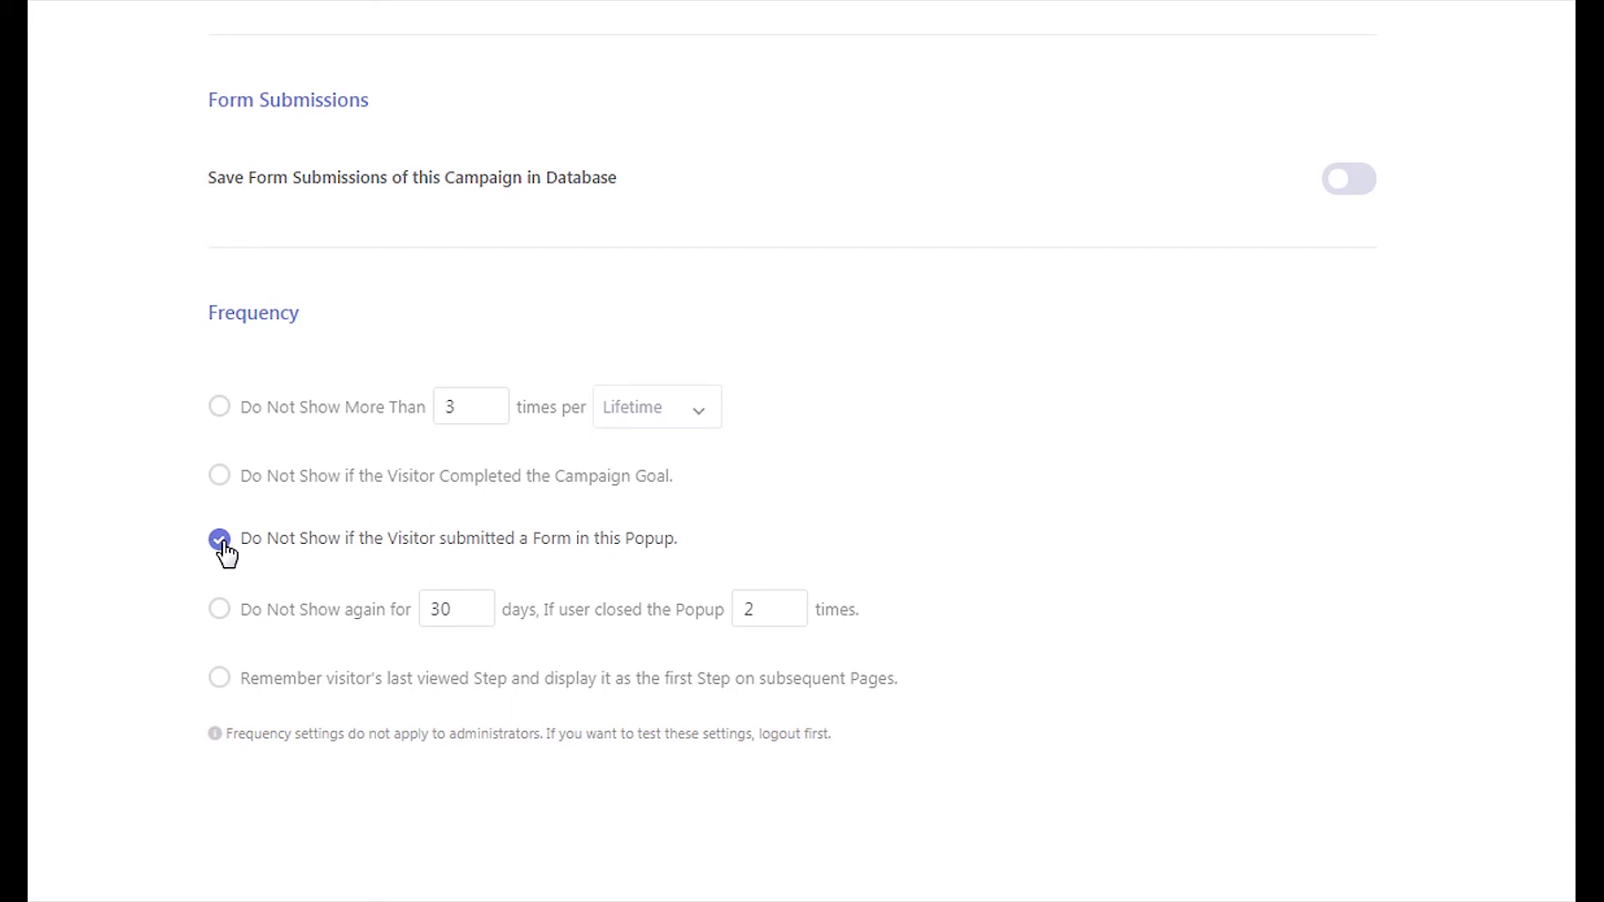
click(1354, 187)
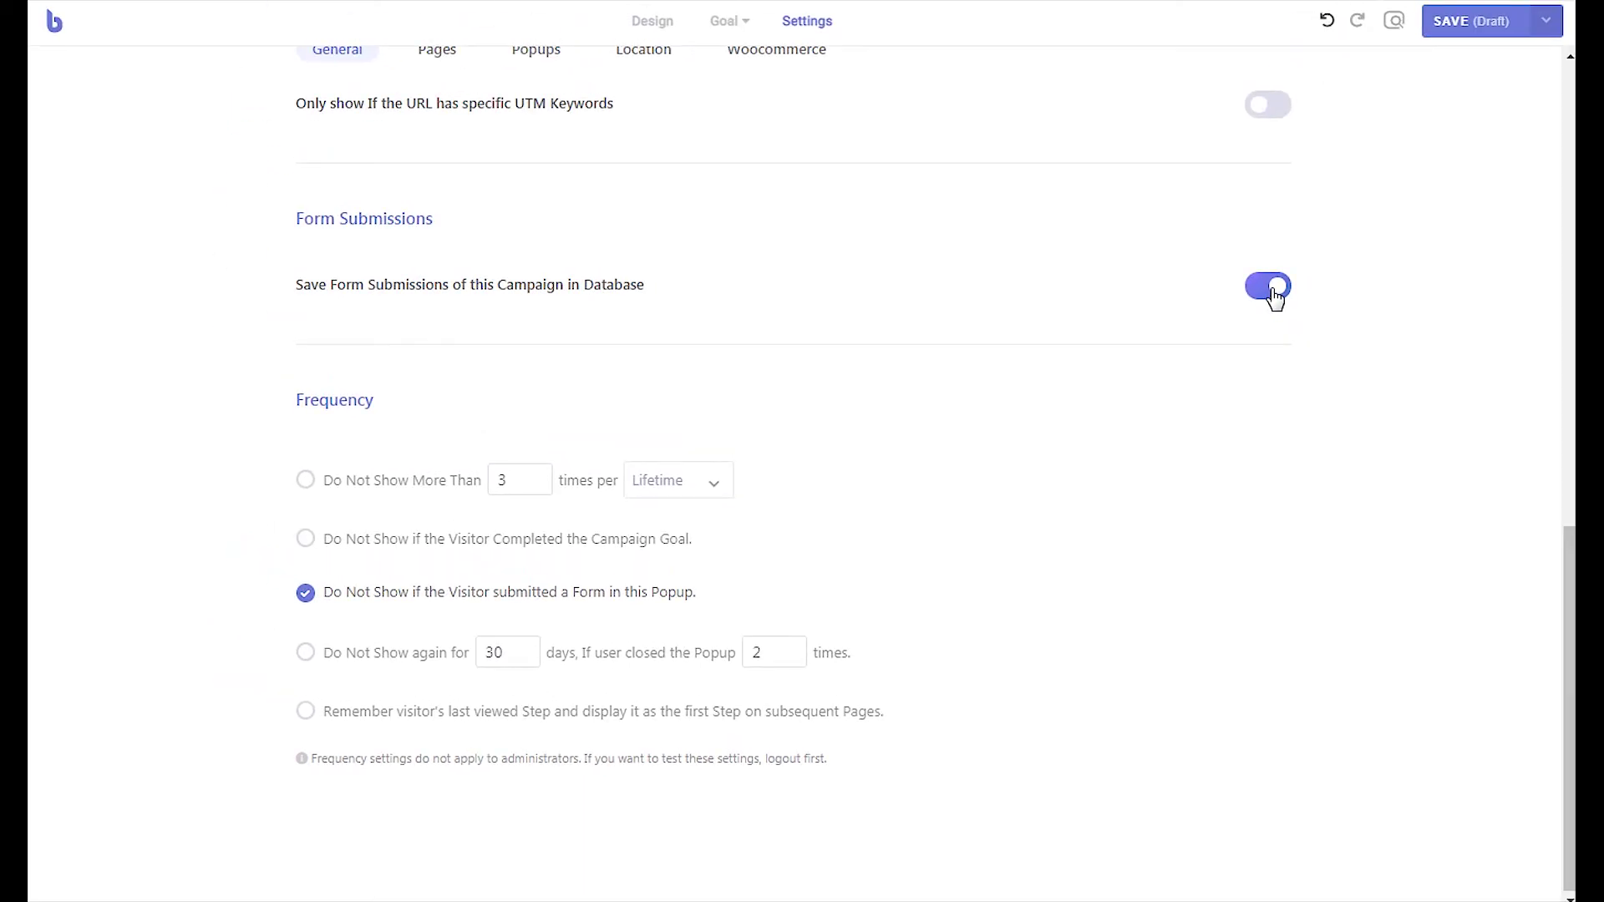
- Publish the popup from the design editor's save options
click(642, 22)
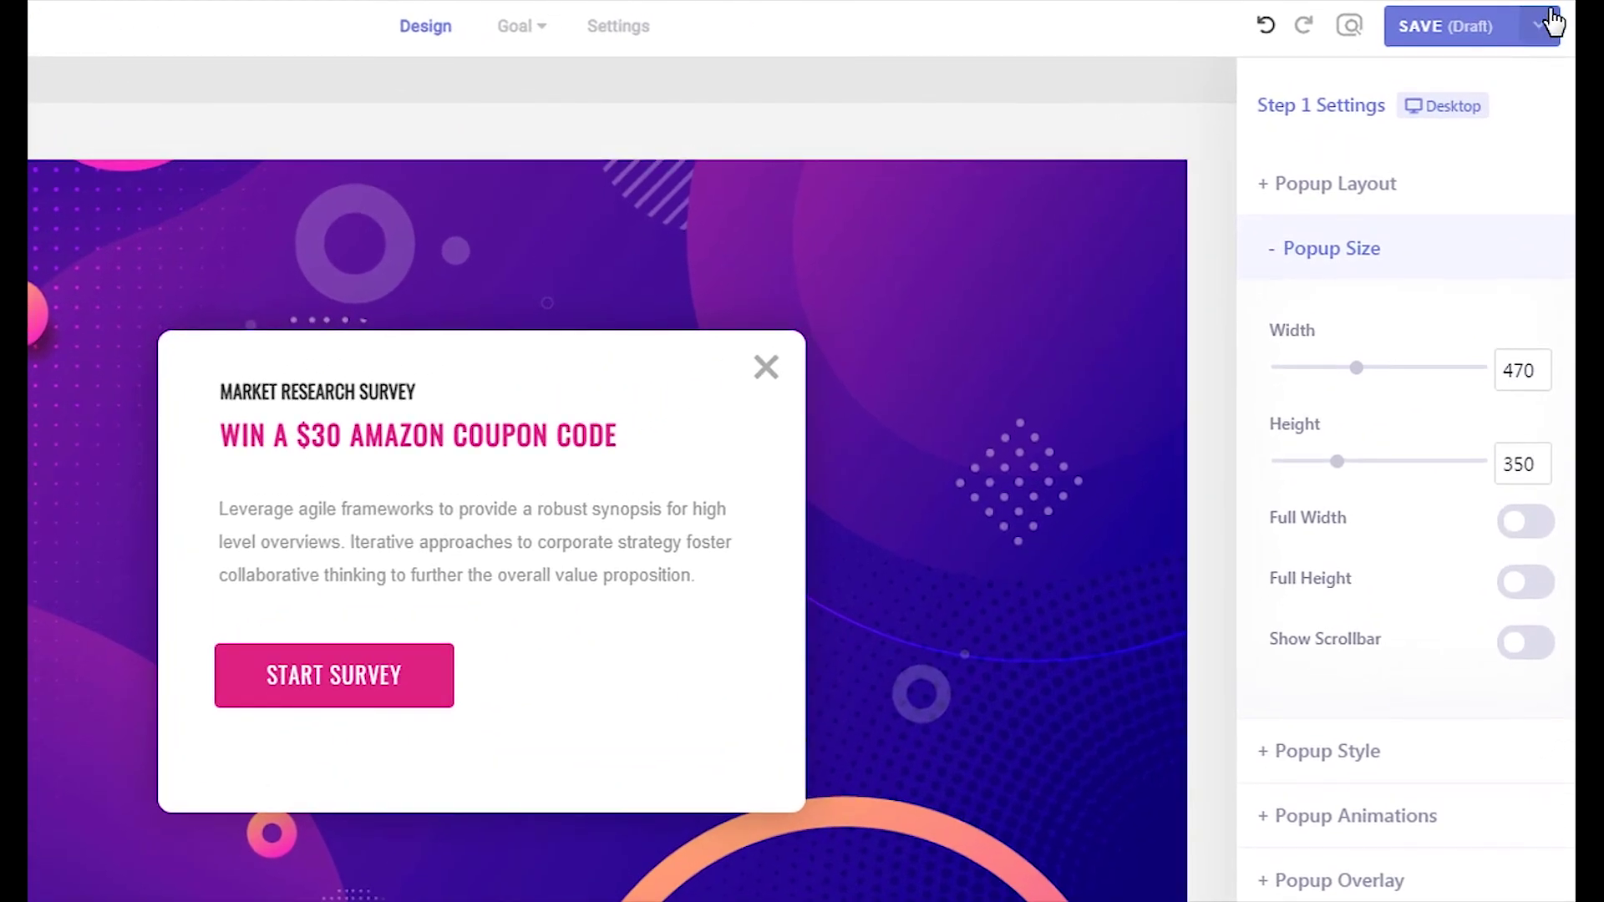
click(1537, 25)
click(1492, 73)
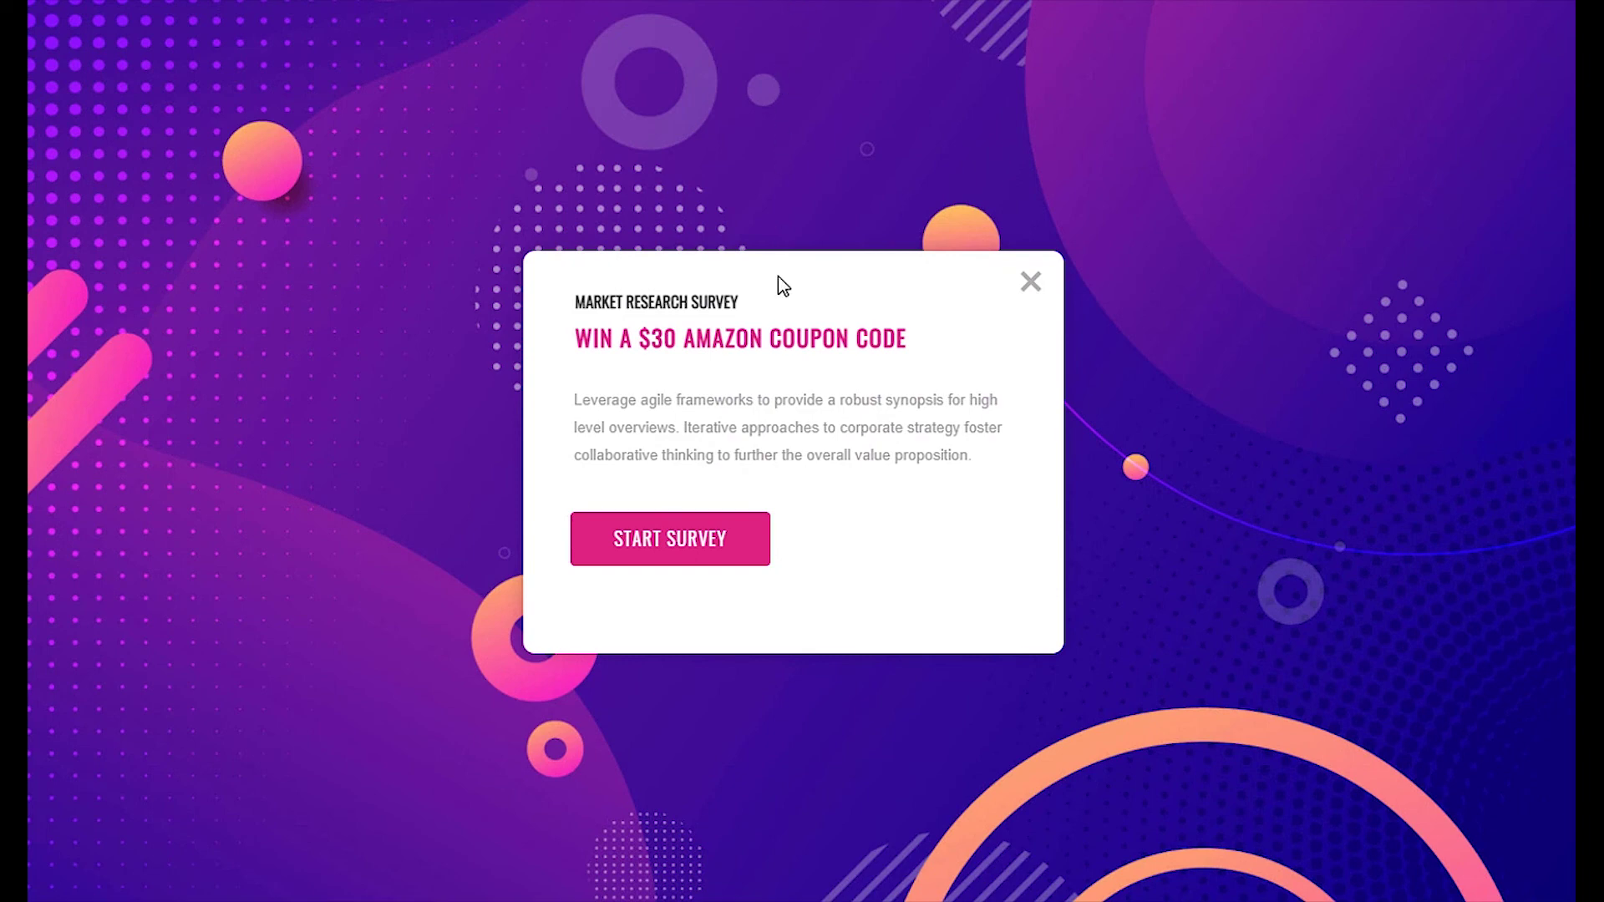
- On the live site, answer Very Likely and Somewhat Satisfied, enter a test name and email, and submit
click(708, 545)
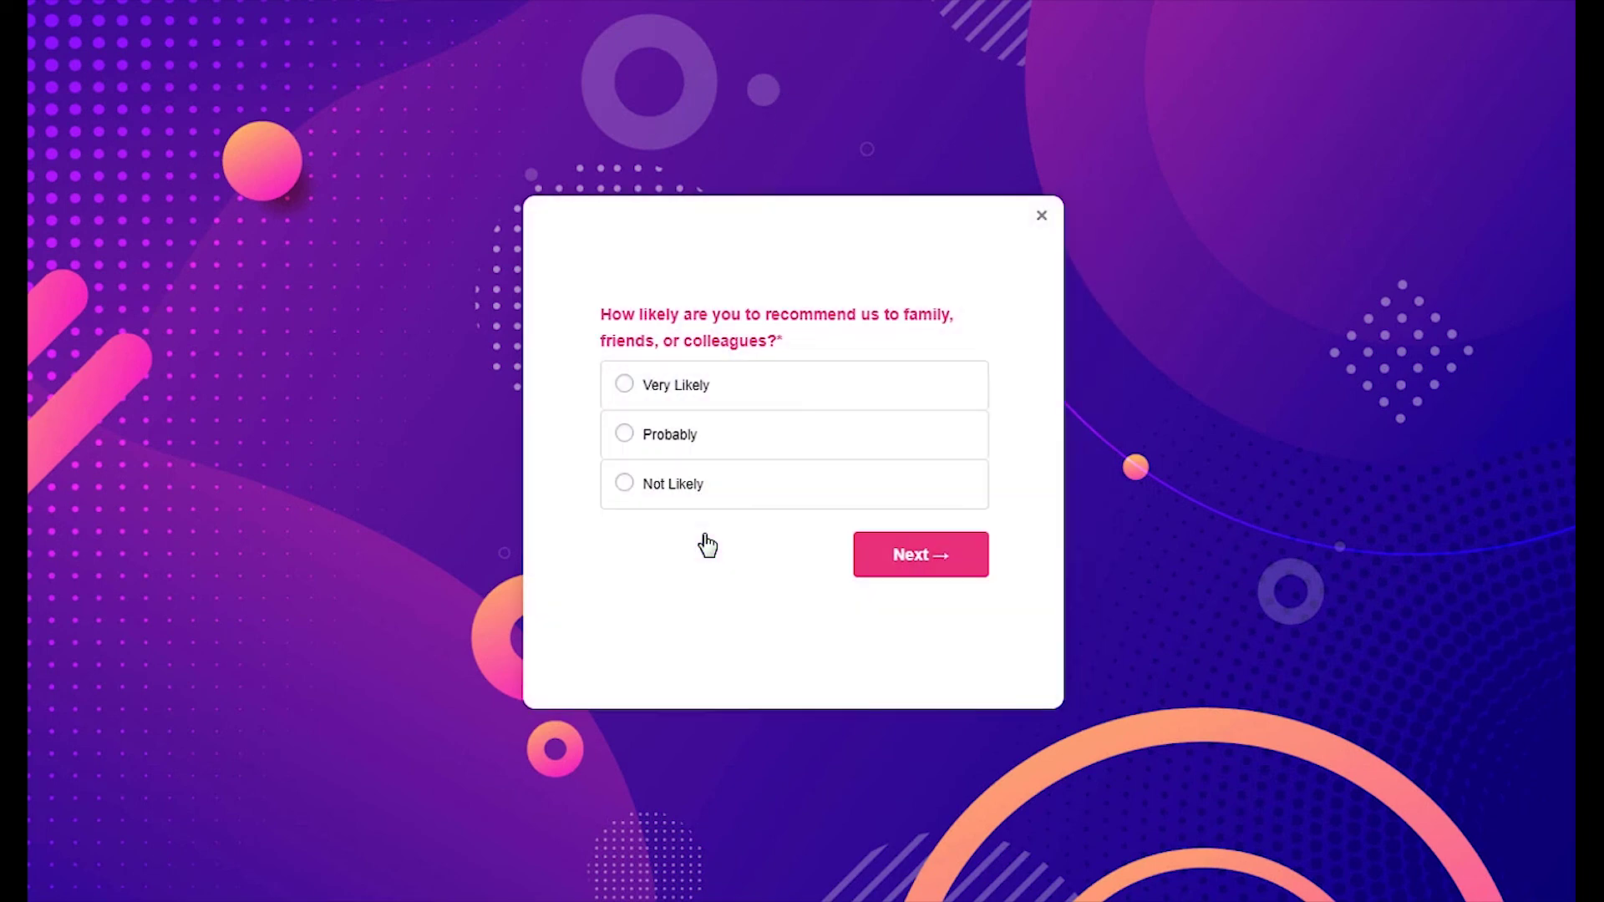
click(659, 400)
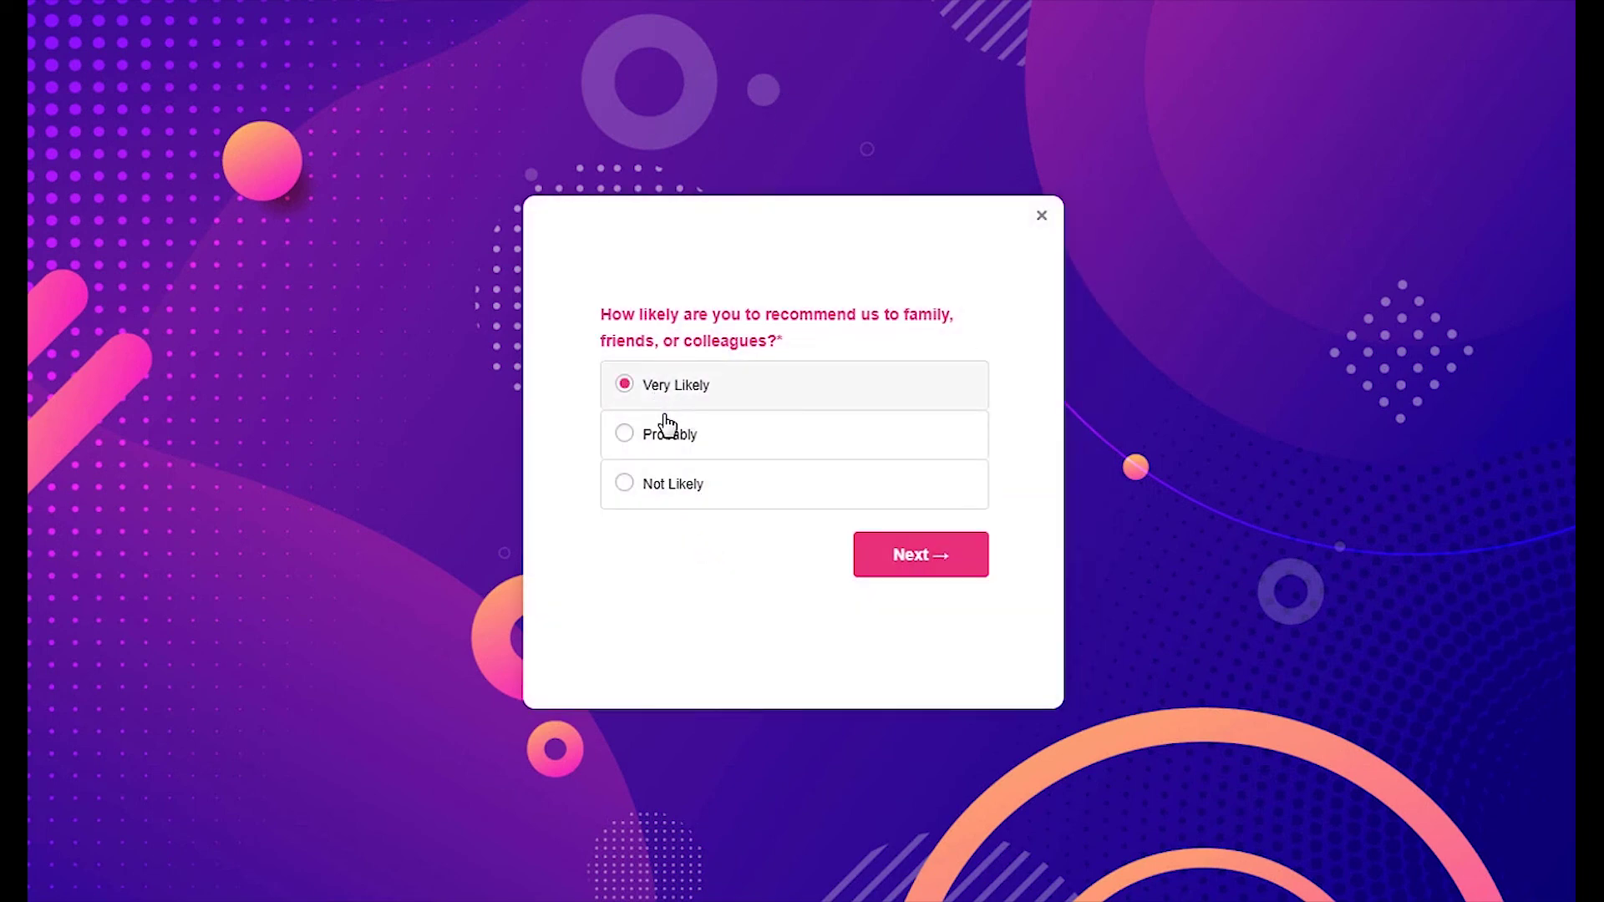
click(888, 556)
click(689, 447)
click(921, 565)
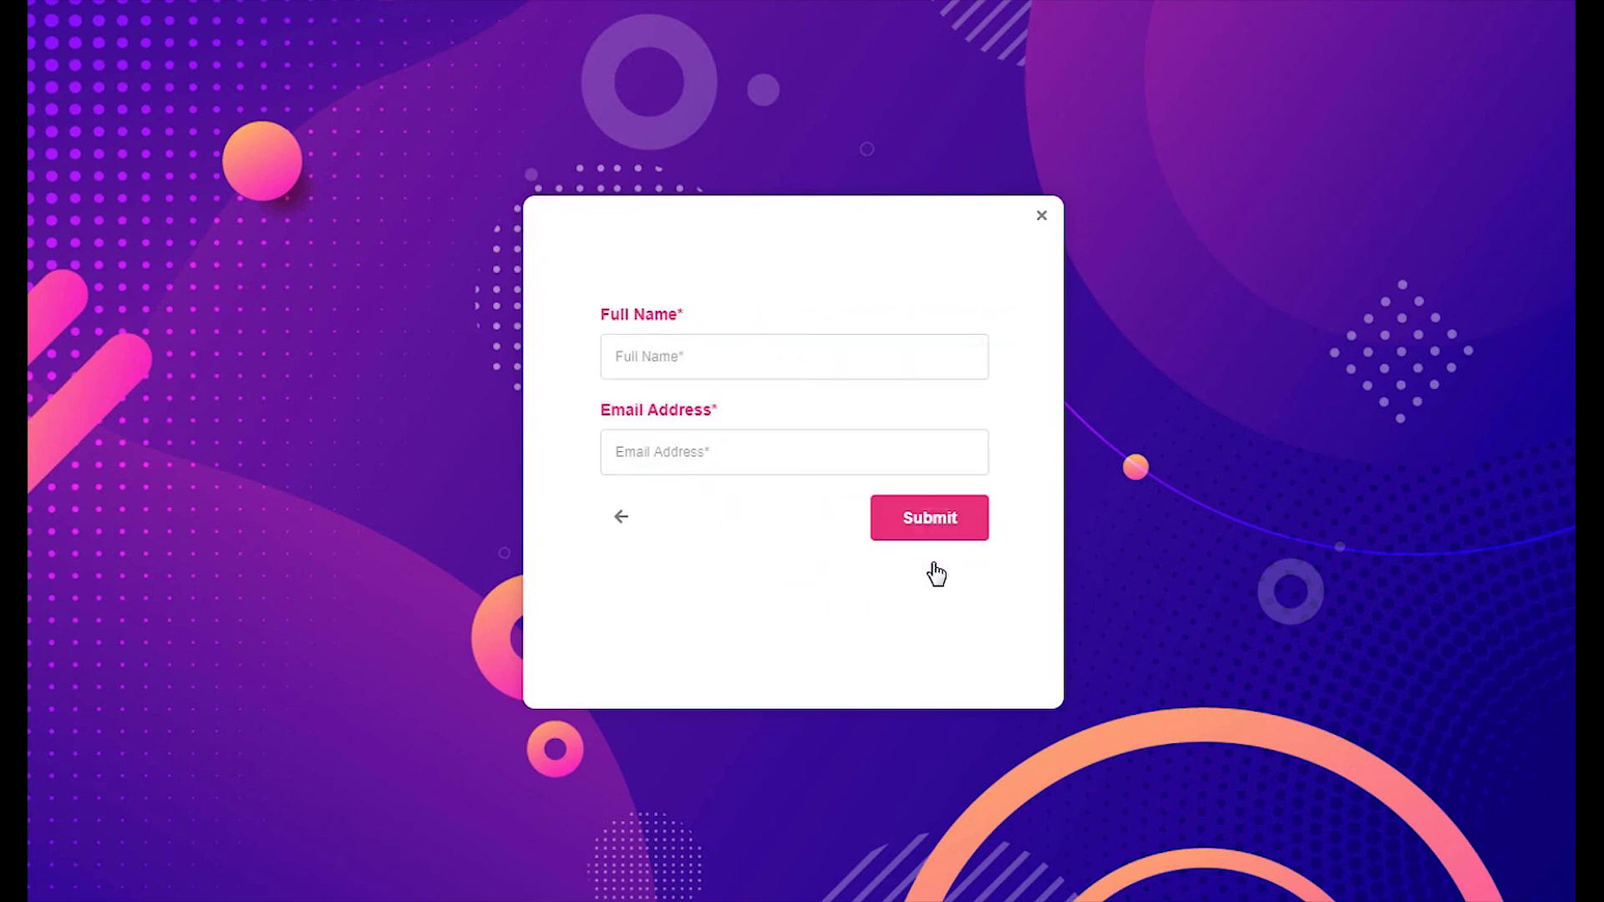
click(730, 355)
text(John Doe)
key(Tab)
text(johndoe@gmail.co)
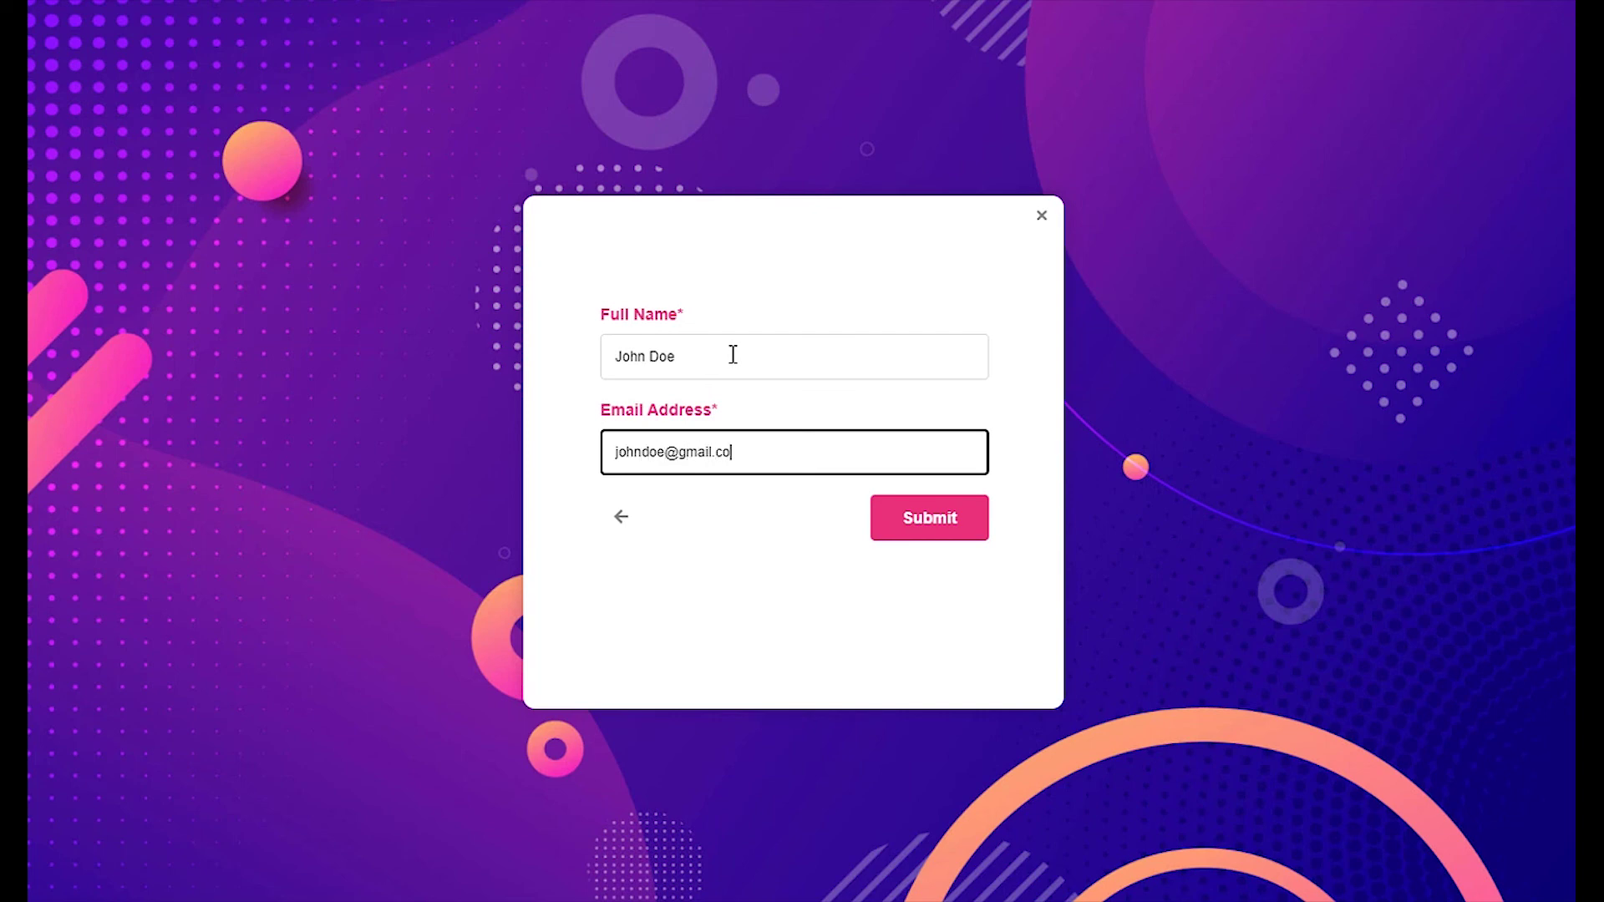
text(m)
click(901, 516)
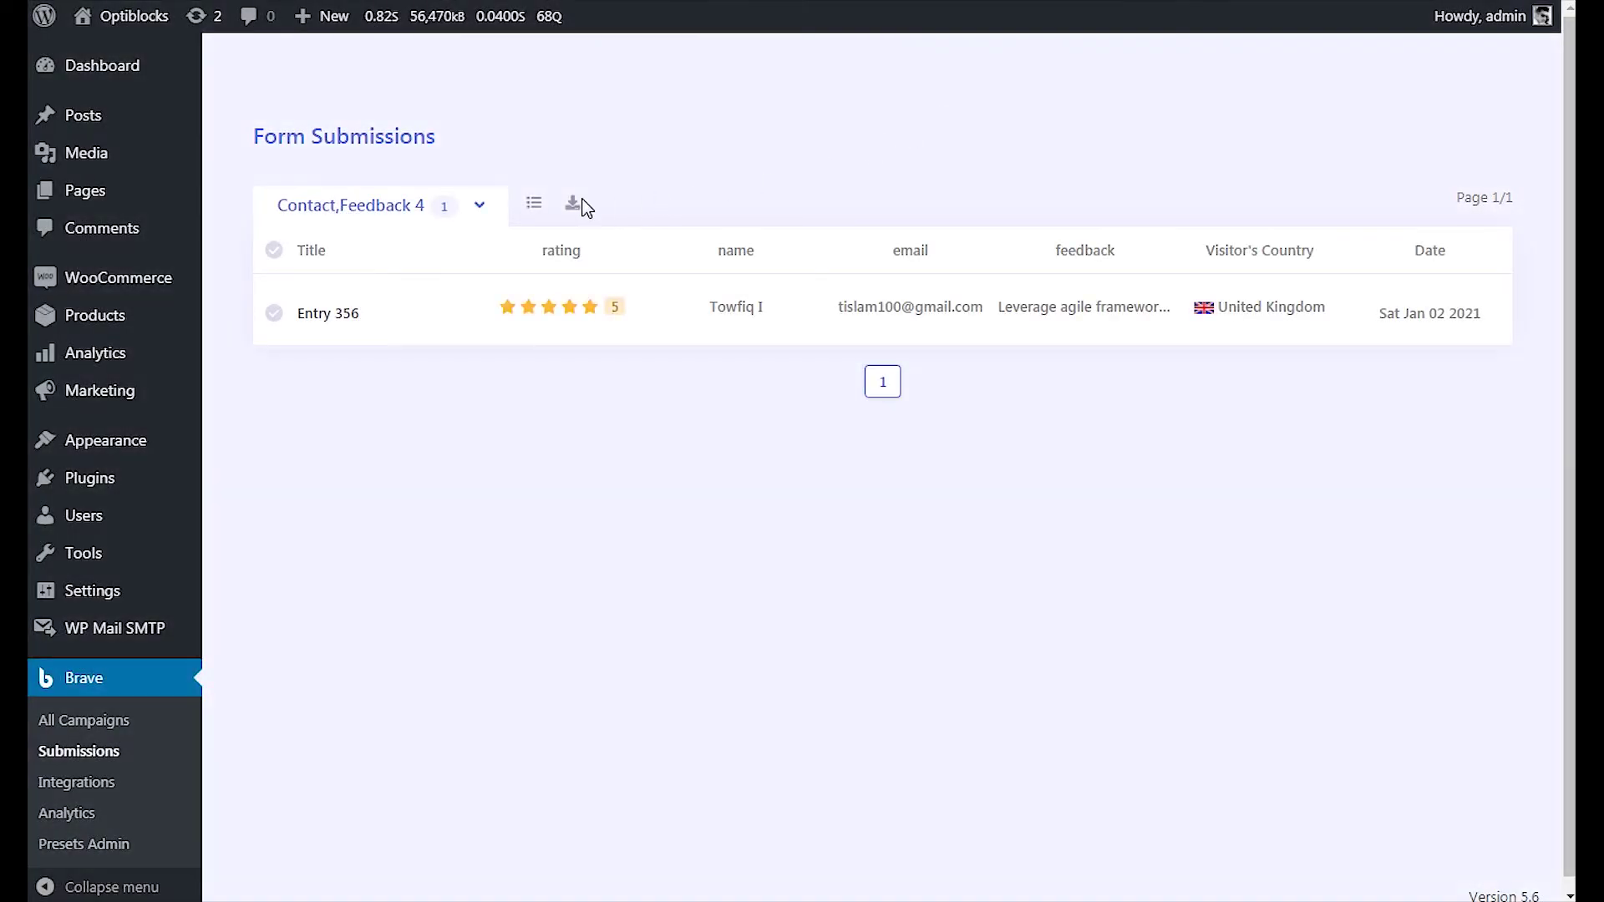
- Filter Form Submissions to the My Survey campaign to see the new test entry
click(473, 206)
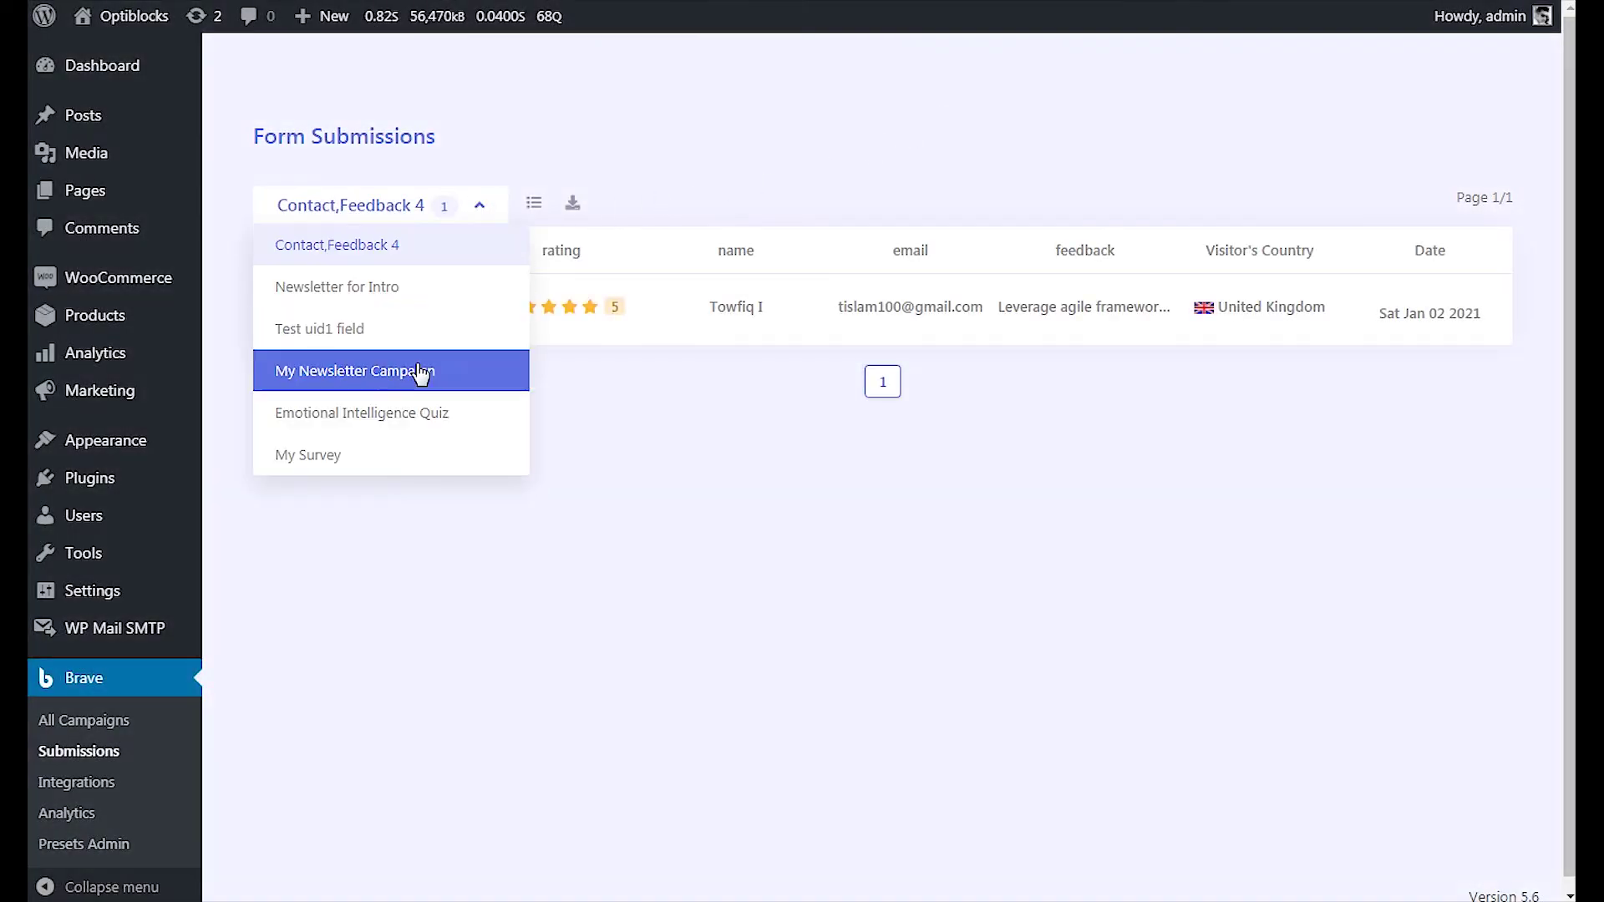
click(403, 451)
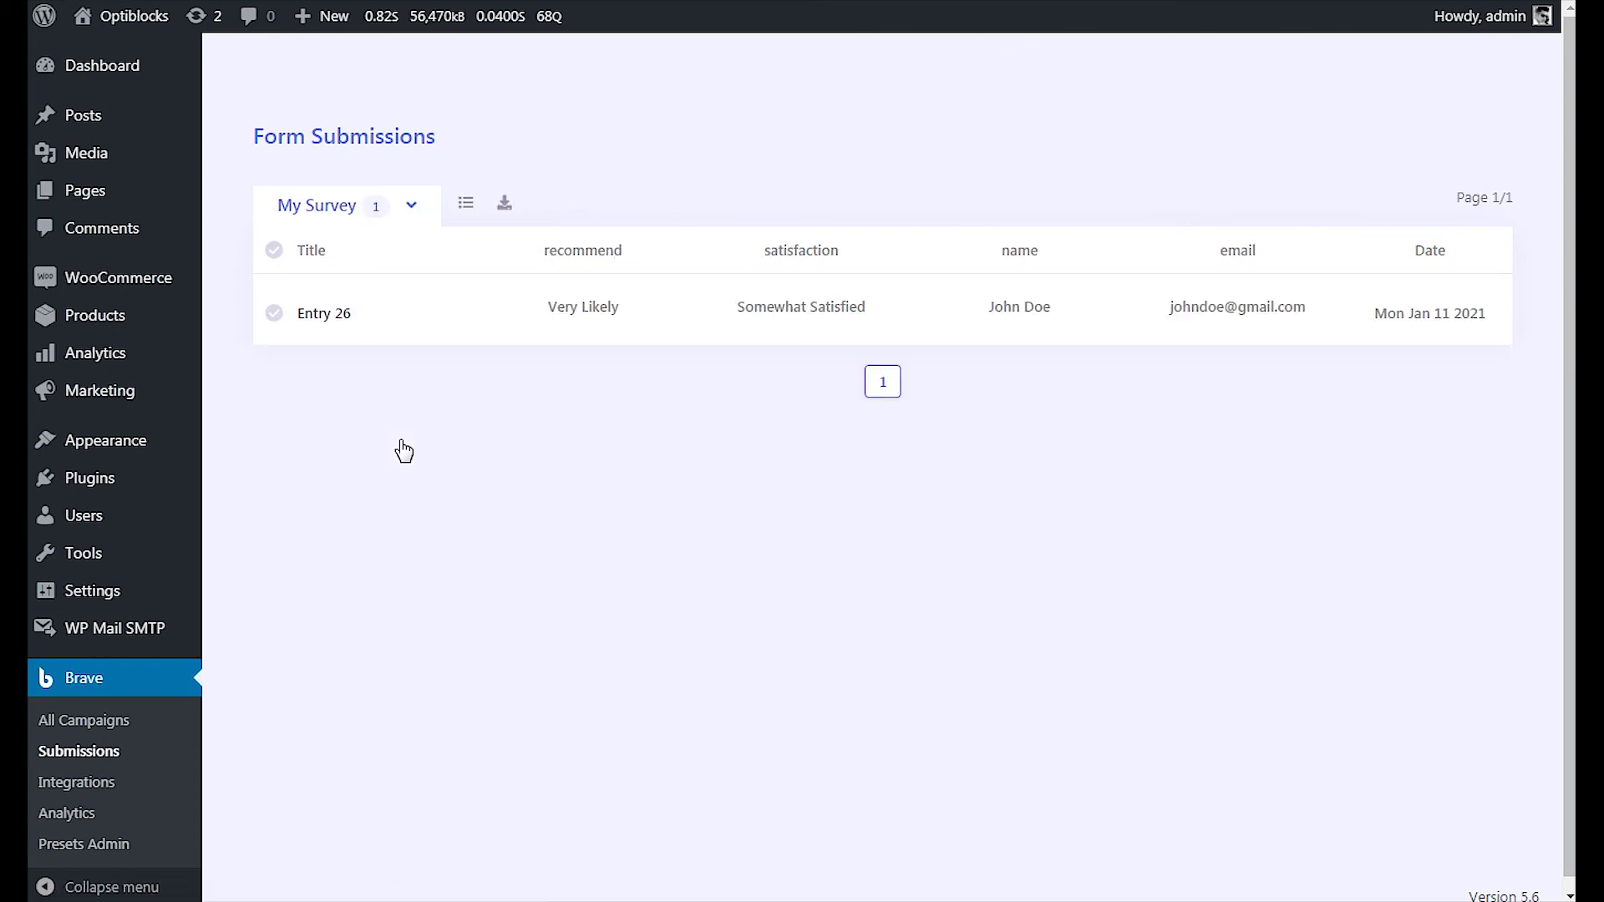